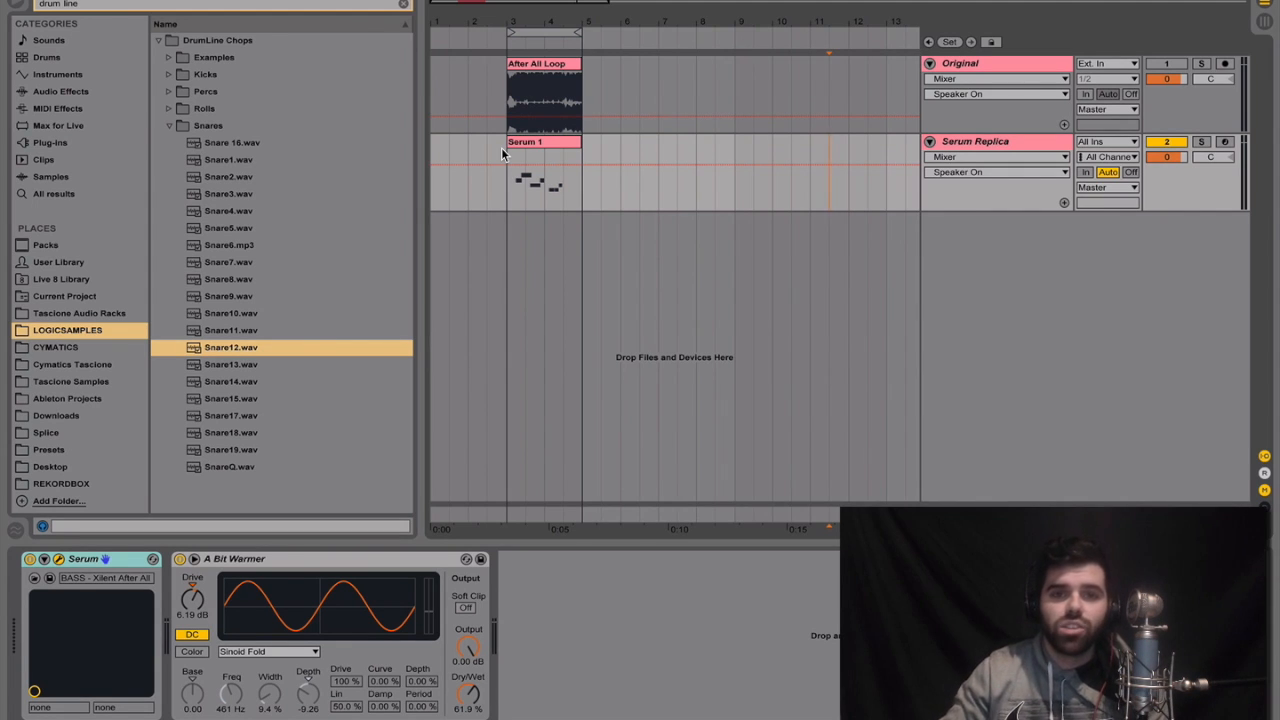
# Play the After All Loop clip with only the Original track active, and switch over to the Serum Replica track for comparison
pyautogui.click(1170, 141)
pyautogui.click(1162, 64)
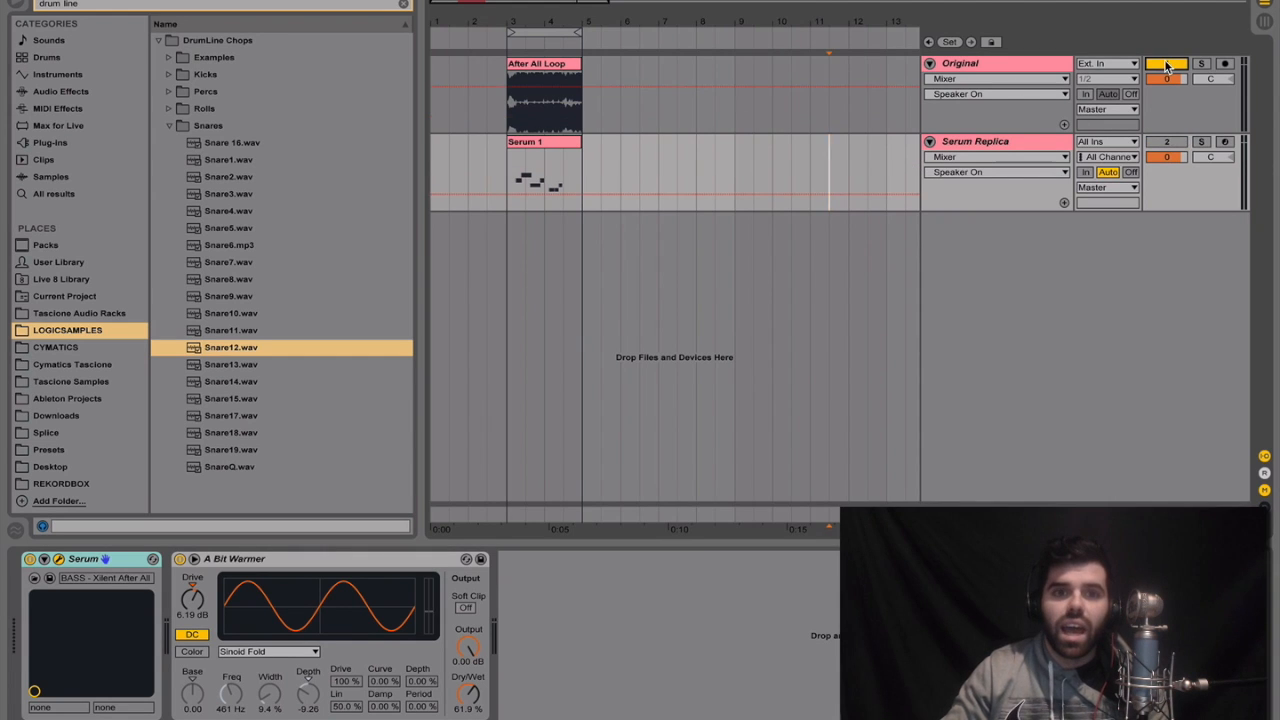
pyautogui.moveTo(535, 23); pyautogui.dragTo(534, 85)
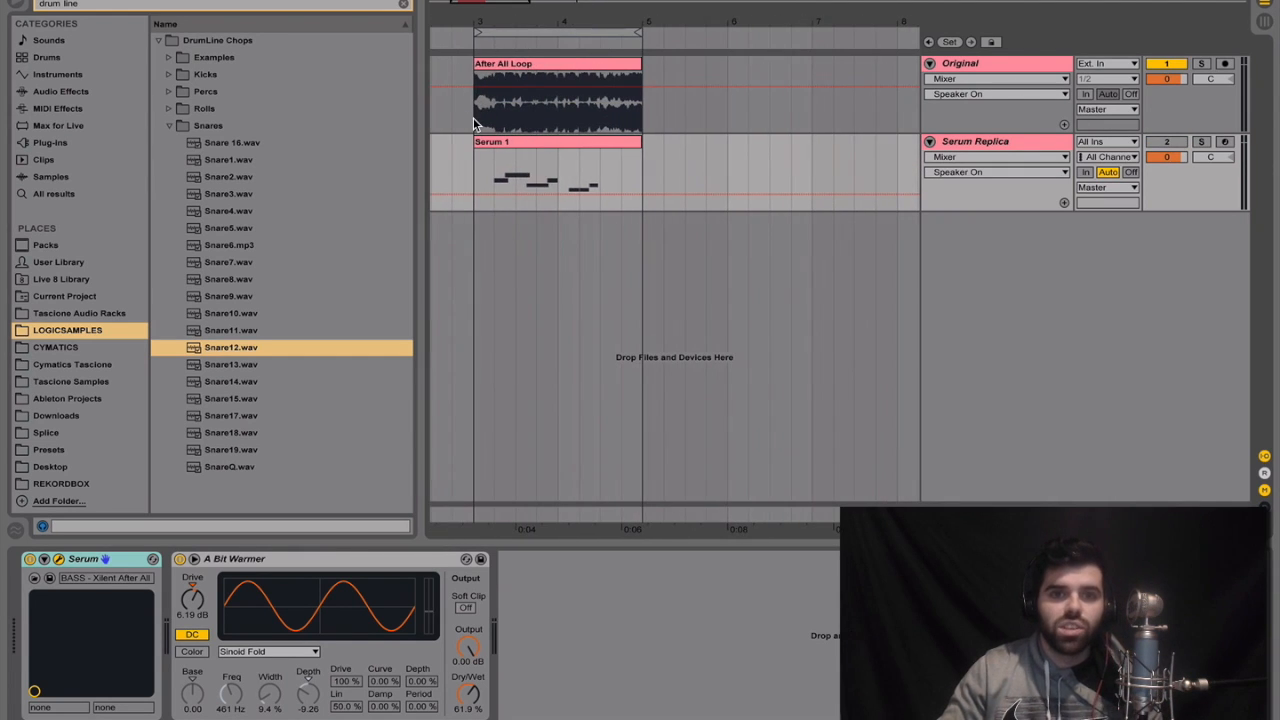
pyautogui.click(473, 117)
pyautogui.press('space')
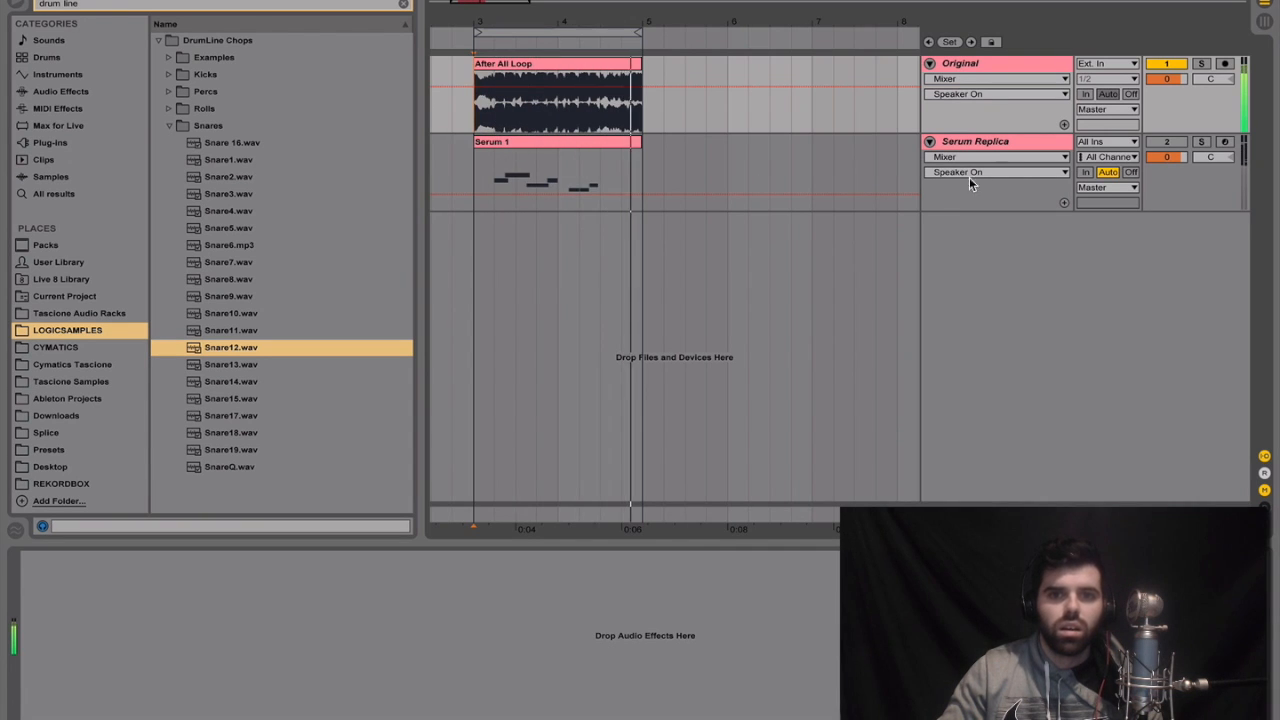
pyautogui.click(1166, 141)
pyautogui.click(1166, 63)
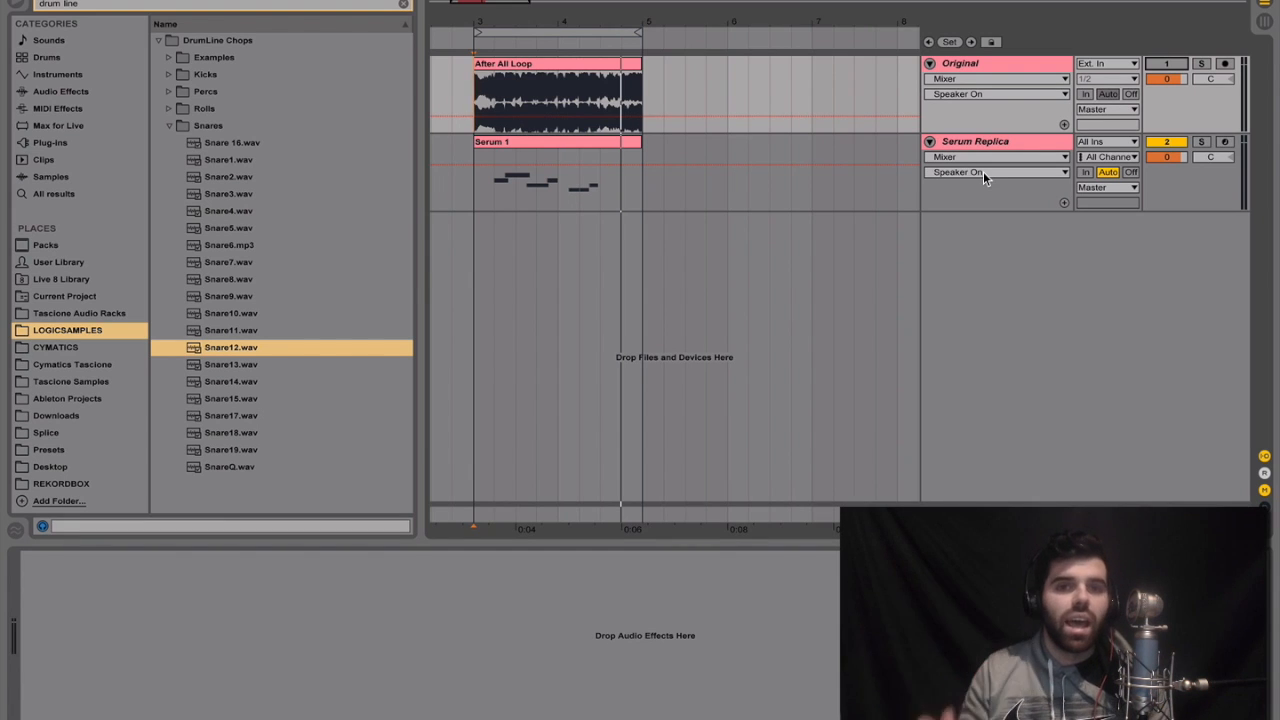
# Add a new MIDI track below Serum Replica and load Serum on it
pyautogui.click(978, 145)
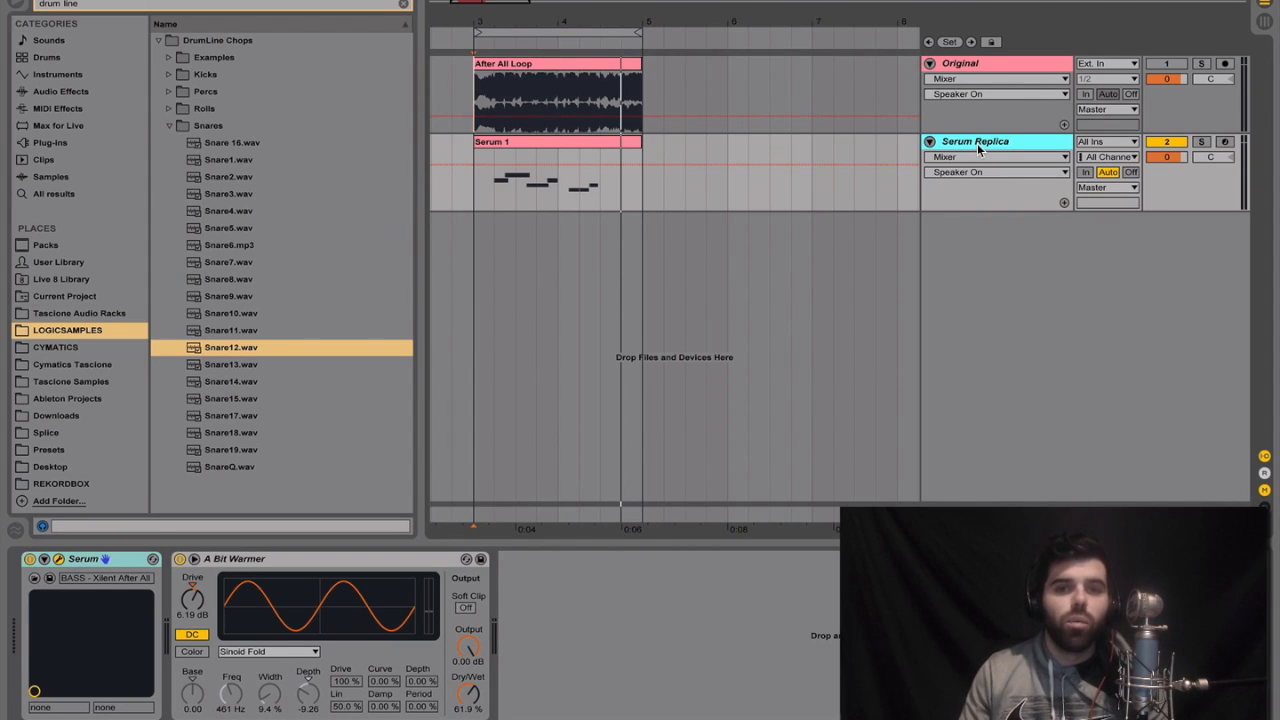
pyautogui.hotkey('ctrl', 'shift', 't')
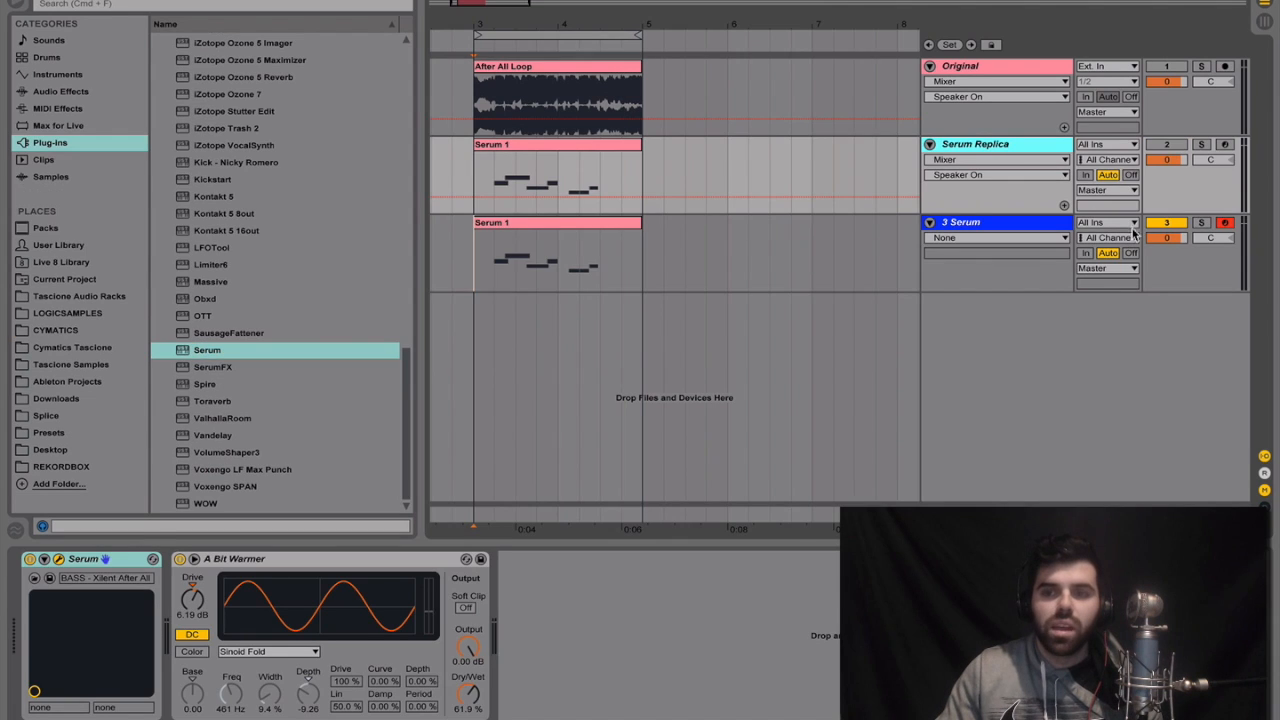
pyautogui.press('space')
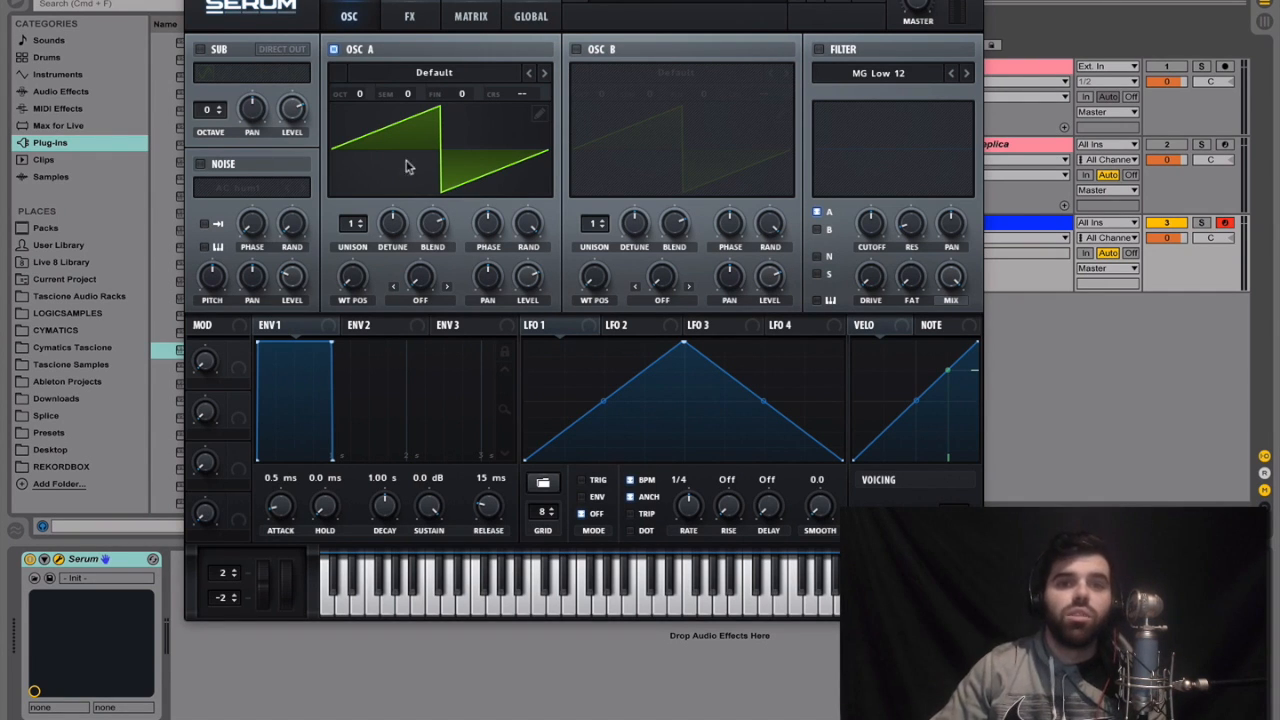
# Load the Analog wavetable PWM Inception into OSC A
pyautogui.click(446, 74)
pyautogui.moveTo(424, 113)
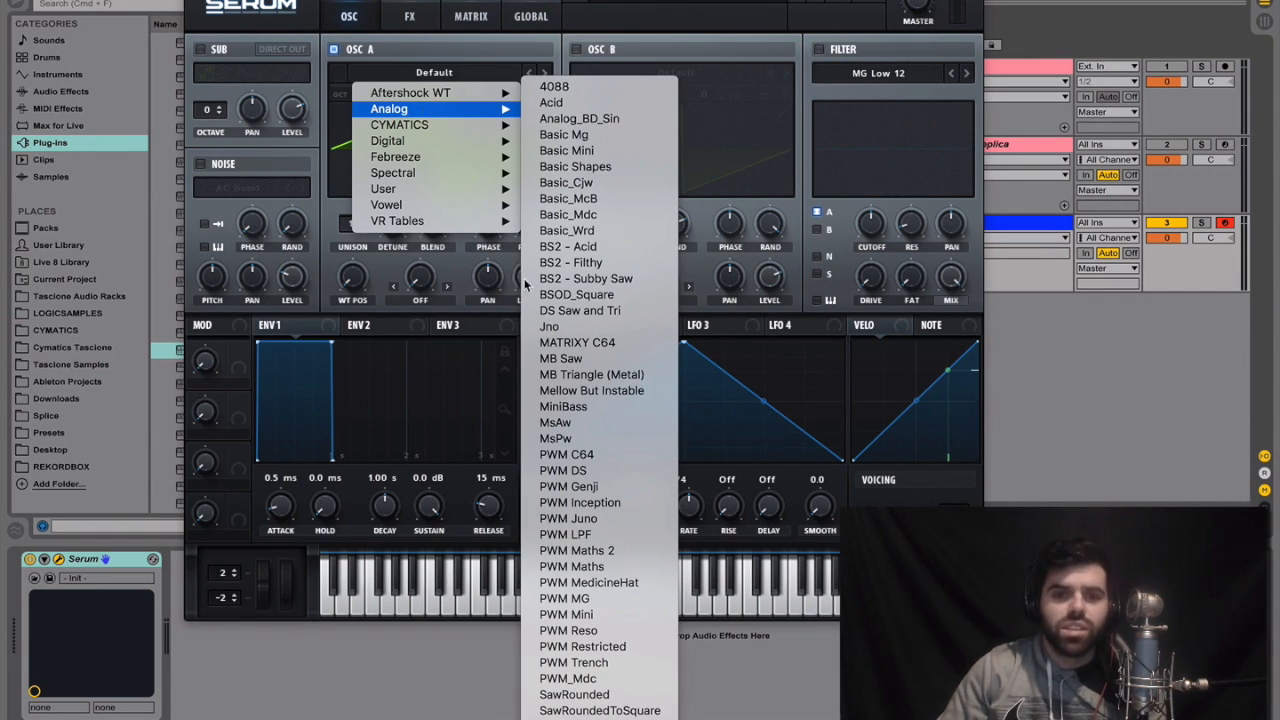
pyautogui.click(592, 504)
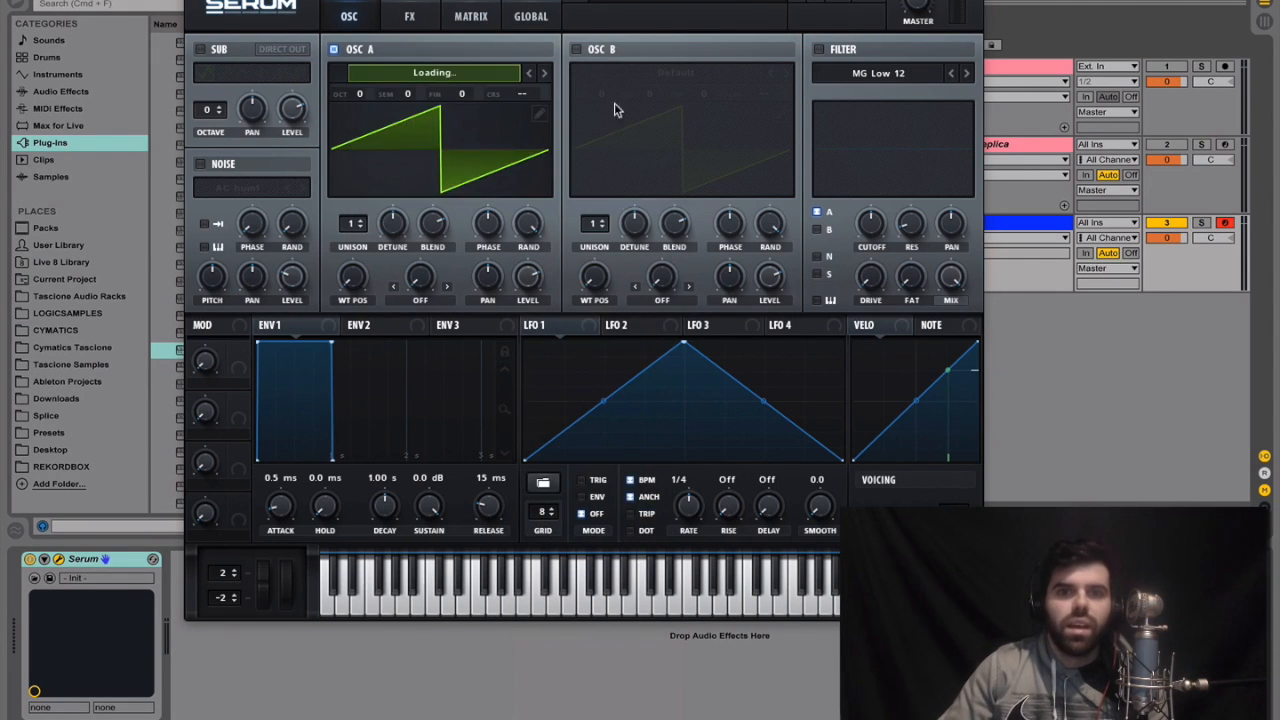
# Enable OSC B with the Analog wavetable Basic Shapes, and turn on the sub oscillator with Direct Out
pyautogui.click(577, 50)
pyautogui.click(674, 73)
pyautogui.moveTo(664, 109)
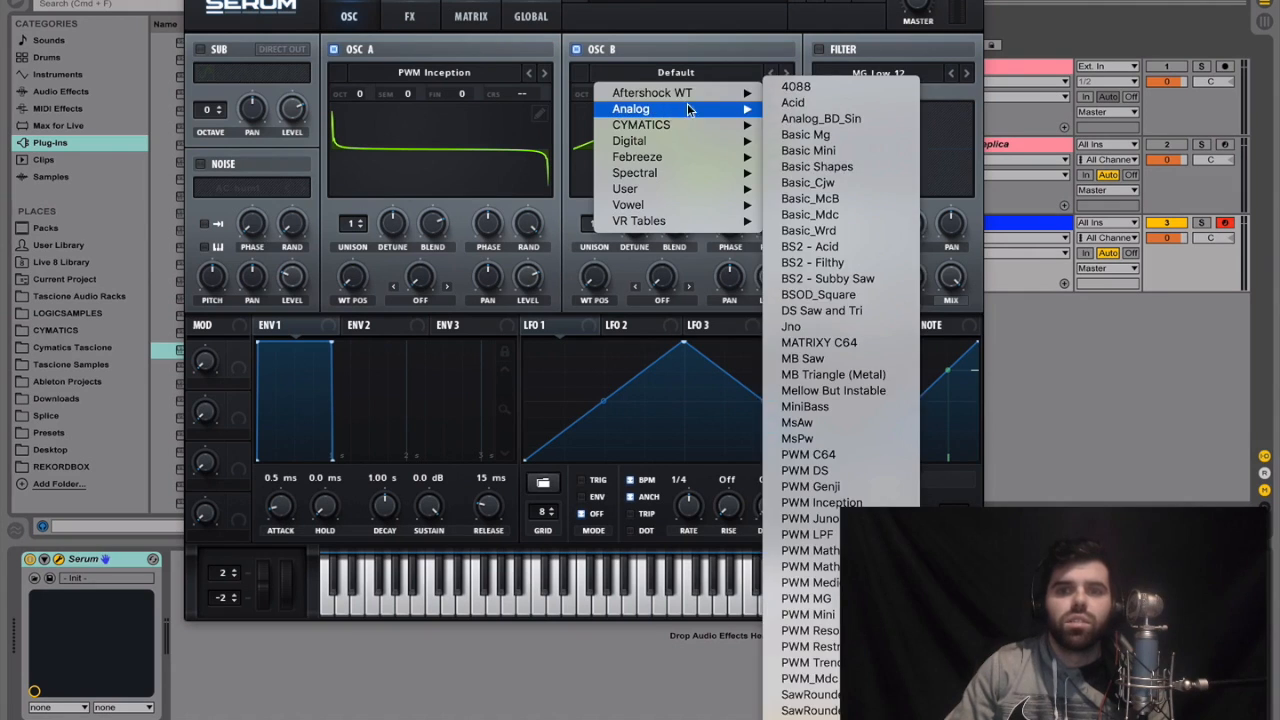
pyautogui.click(805, 143)
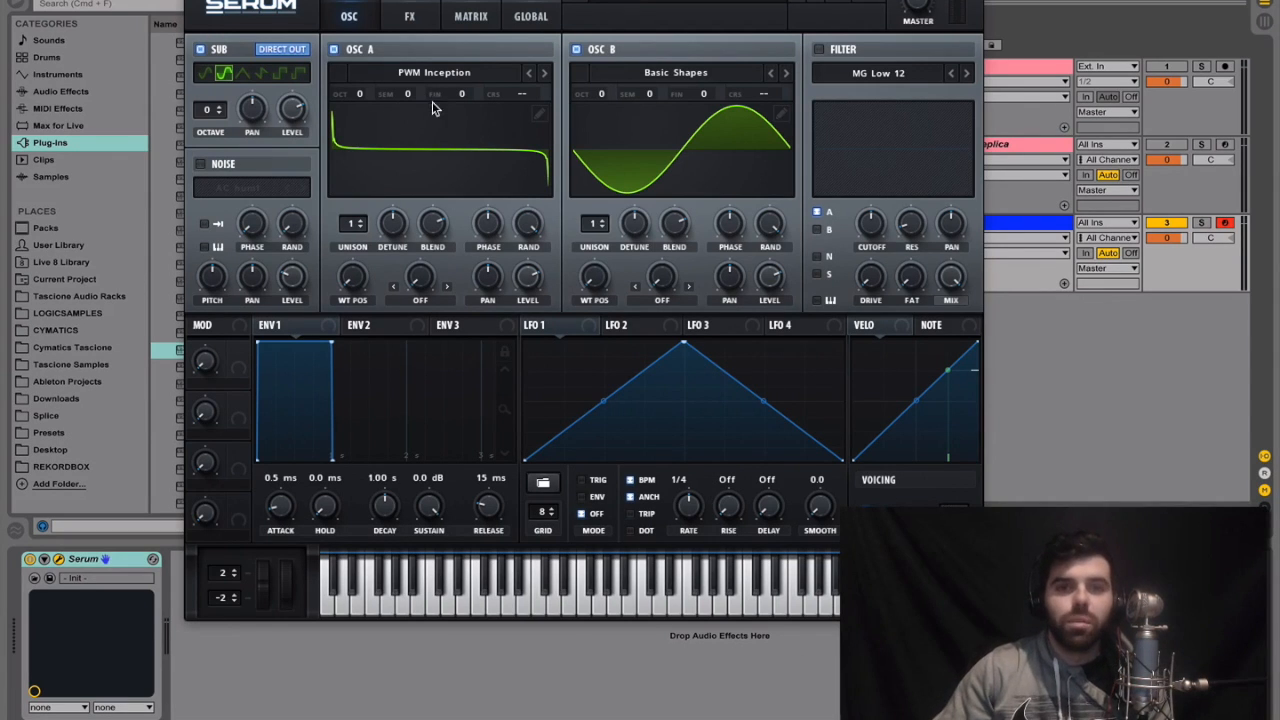
# Copy the Serum 1 MIDI clip onto the new Serum track and play it from bar 3
pyautogui.click(194, 1)
pyautogui.press('space')
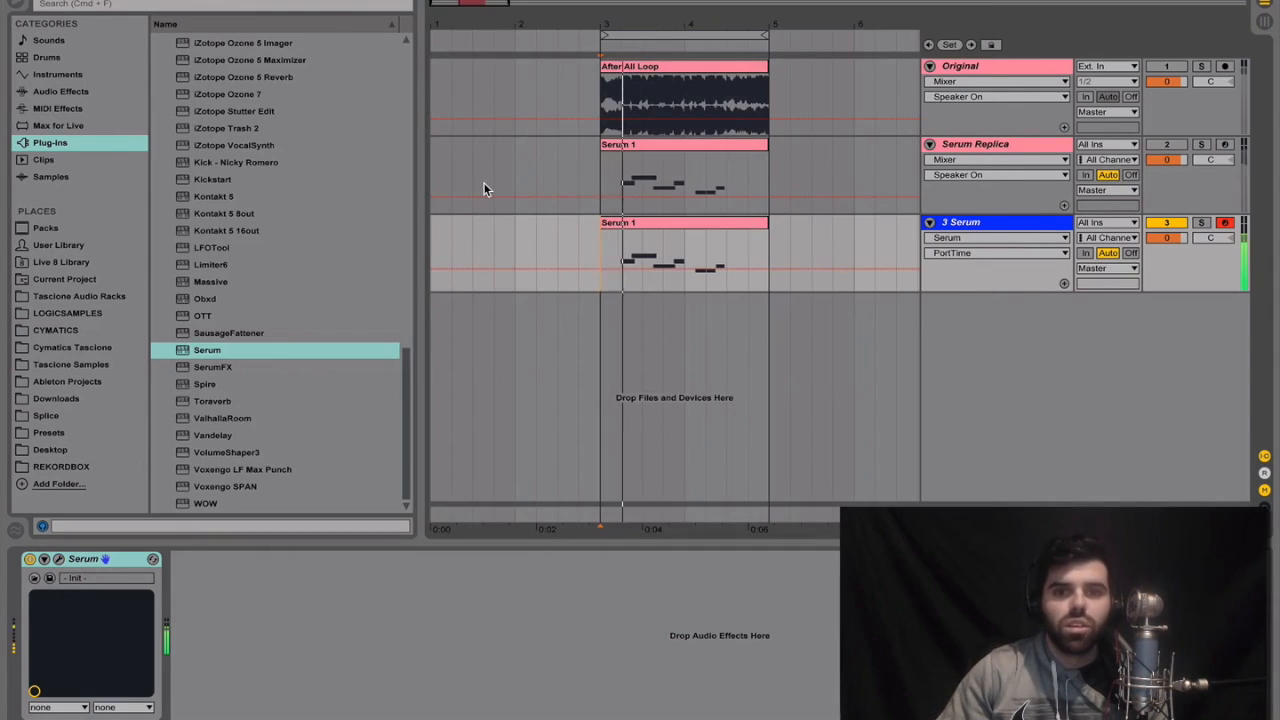
pyautogui.click(1008, 224)
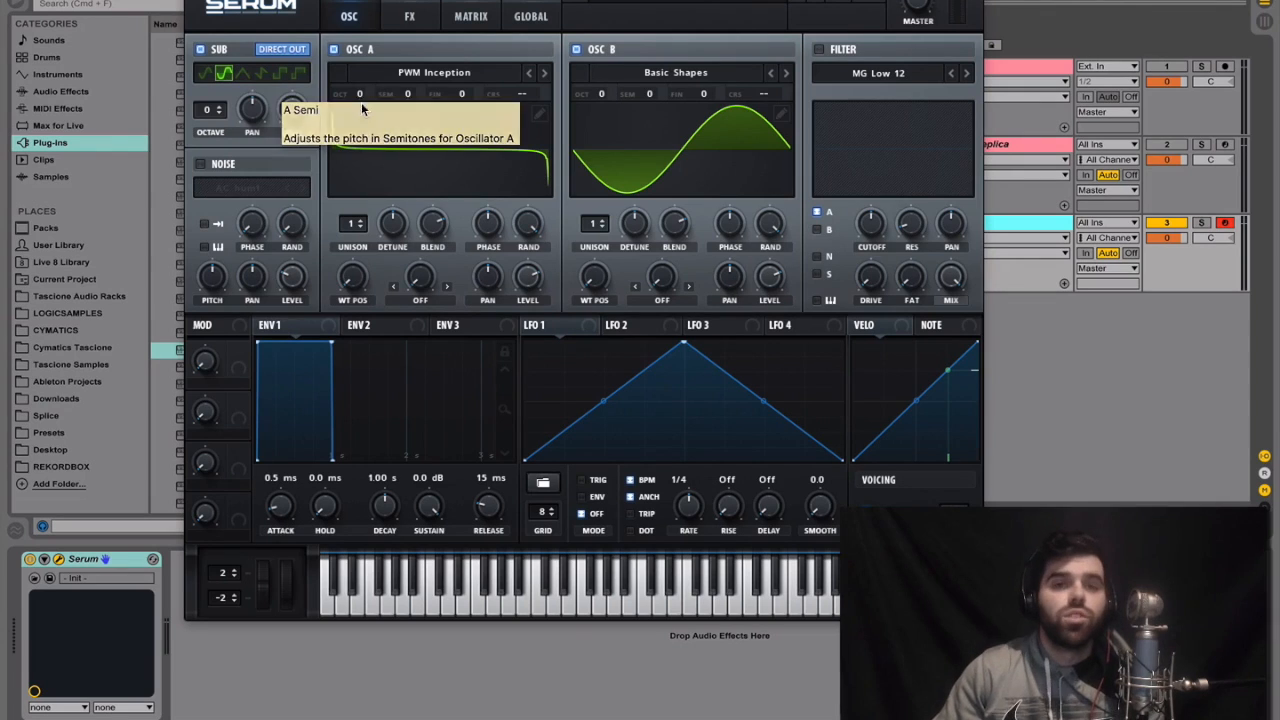
# Set OSC A's octave to -1 and its wavetable position to 196, with the wavetable shown in 3D
pyautogui.moveTo(358, 94); pyautogui.dragTo(362, 112)
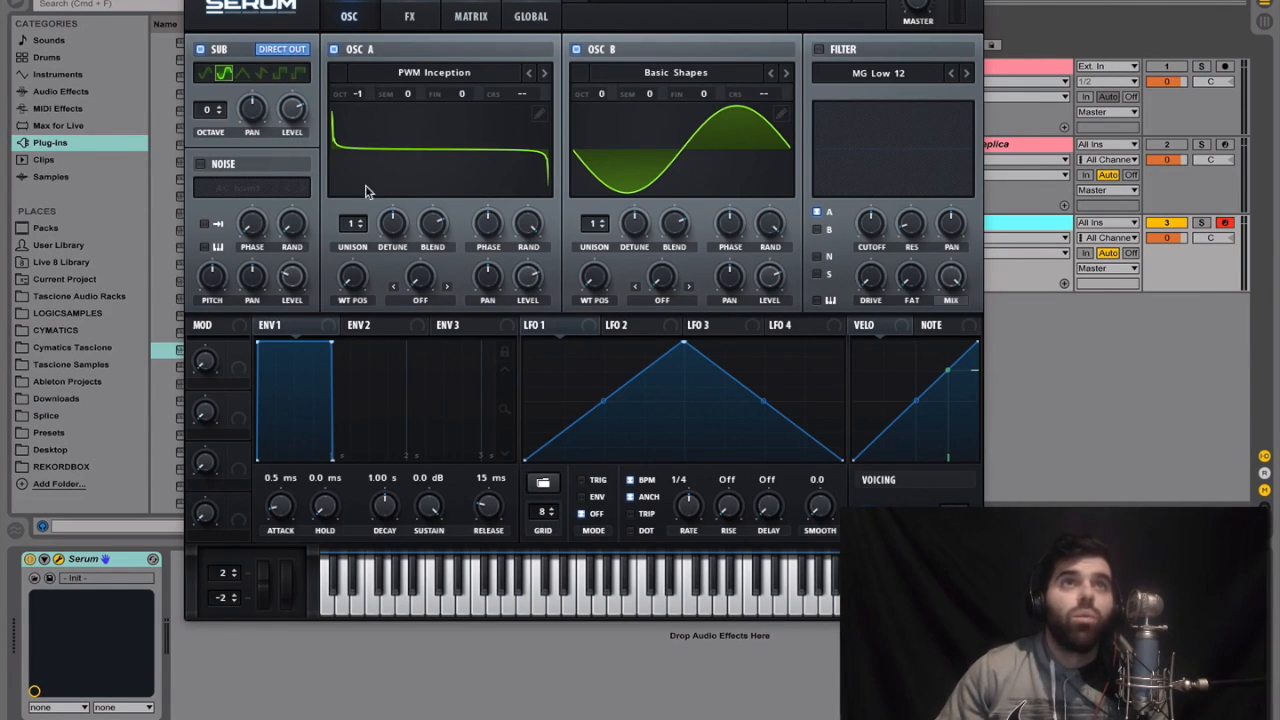
pyautogui.moveTo(355, 293); pyautogui.dragTo(396, 183)
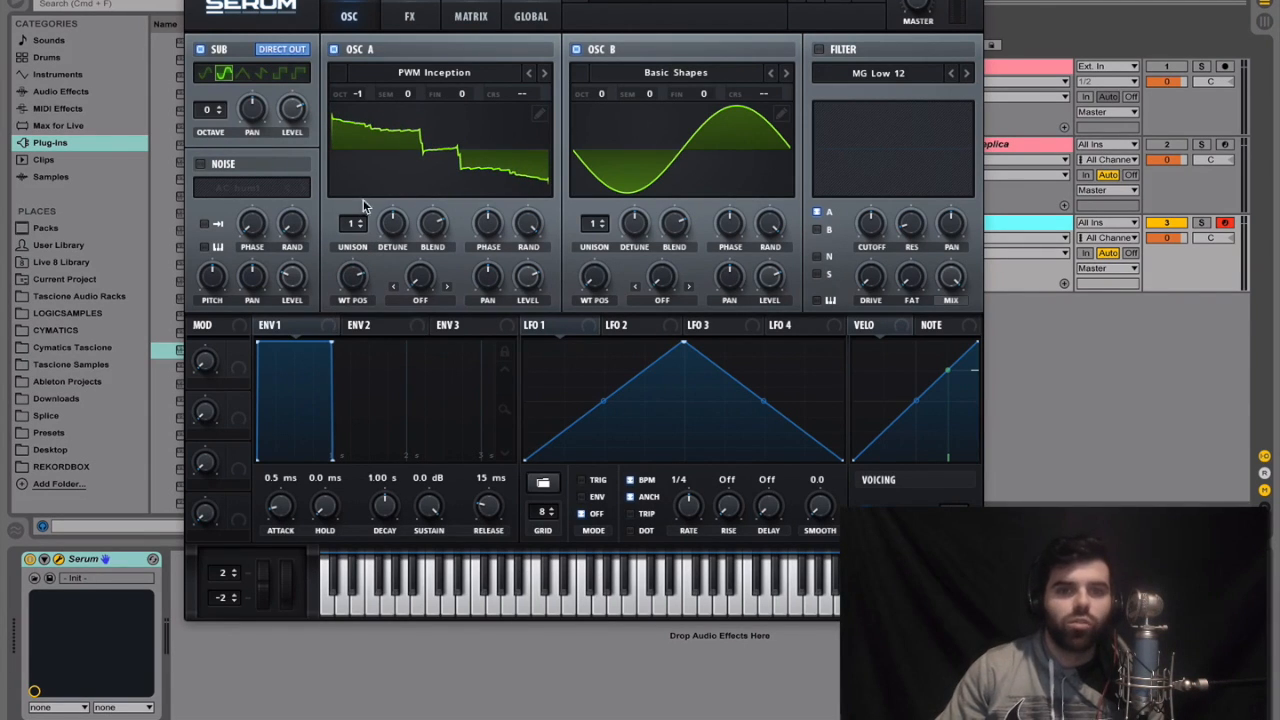
pyautogui.click(447, 163)
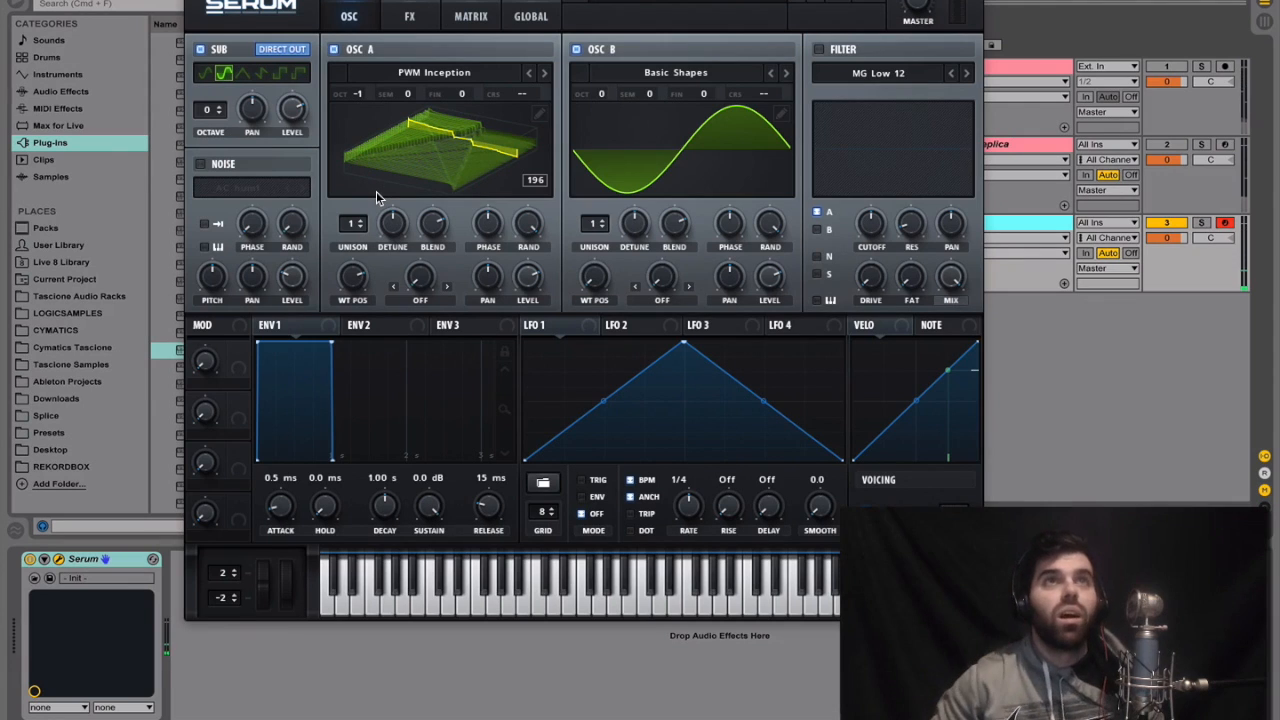
# Set OSC A's warp to FM (from B) with a moderate amount, keeping OSC B at octave +1 with its level fully down
pyautogui.click(437, 302)
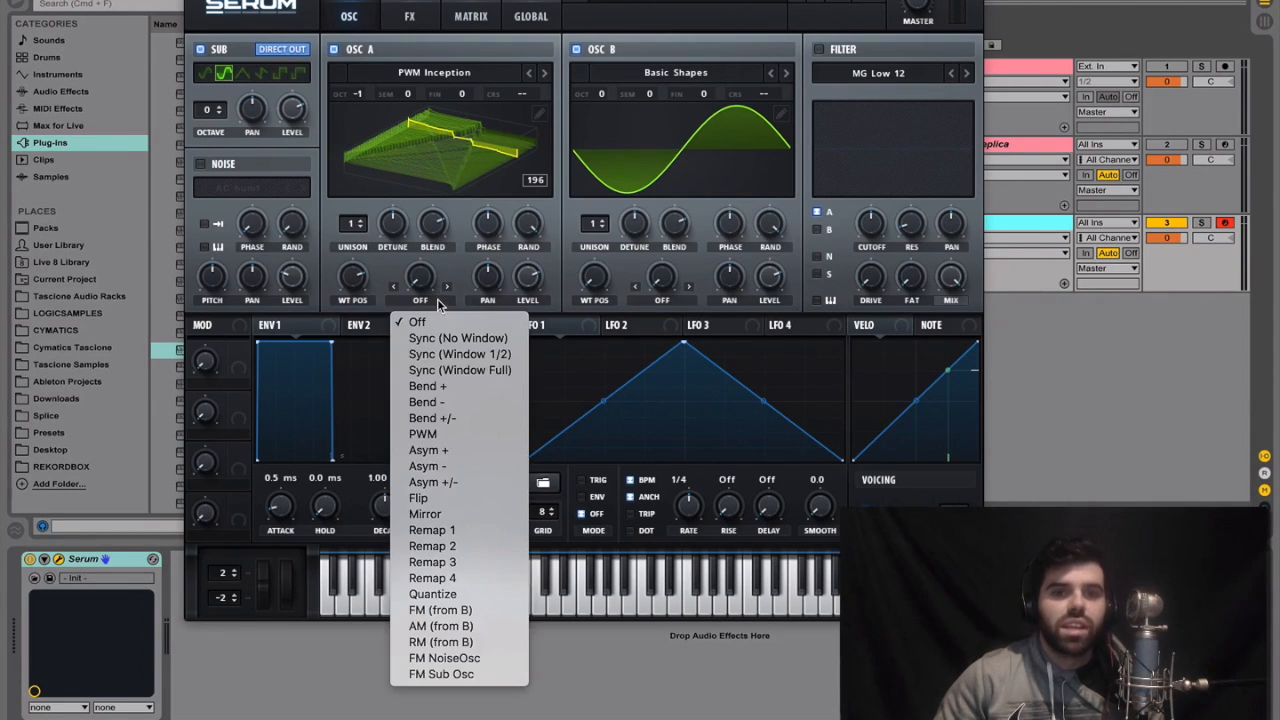
pyautogui.click(465, 610)
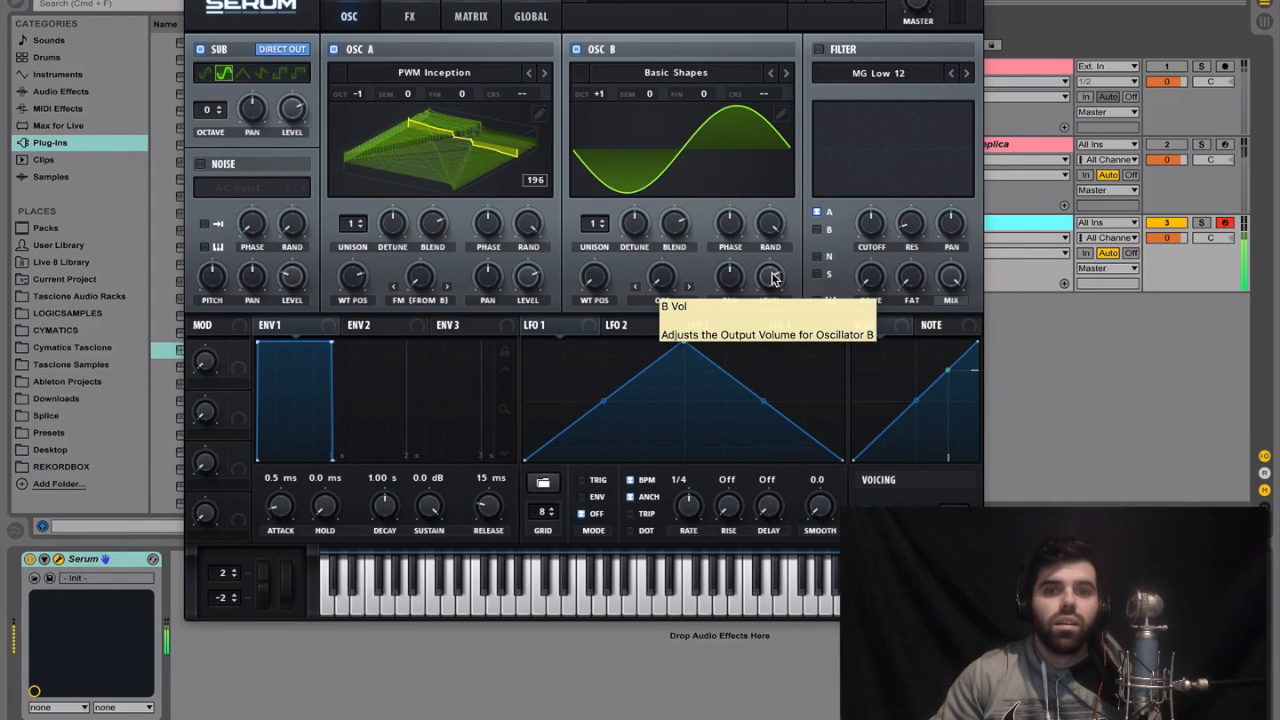
pyautogui.moveTo(772, 280); pyautogui.dragTo(726, 468)
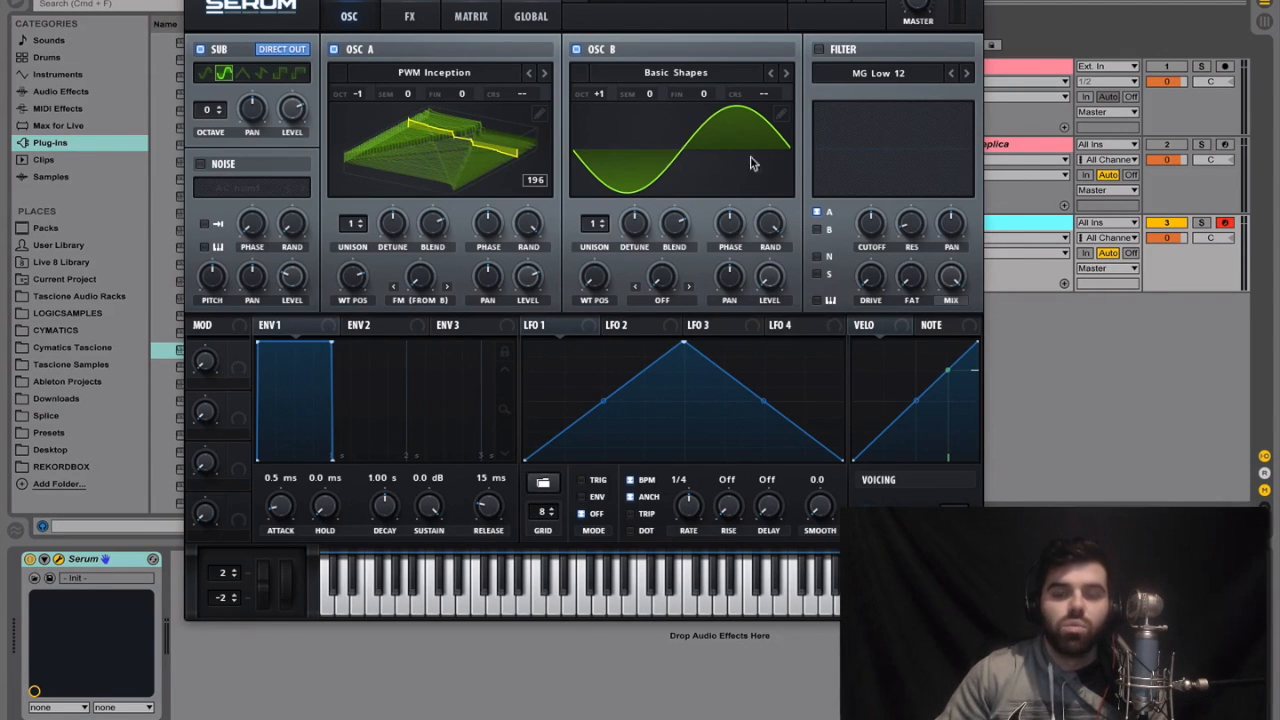
pyautogui.moveTo(425, 289)
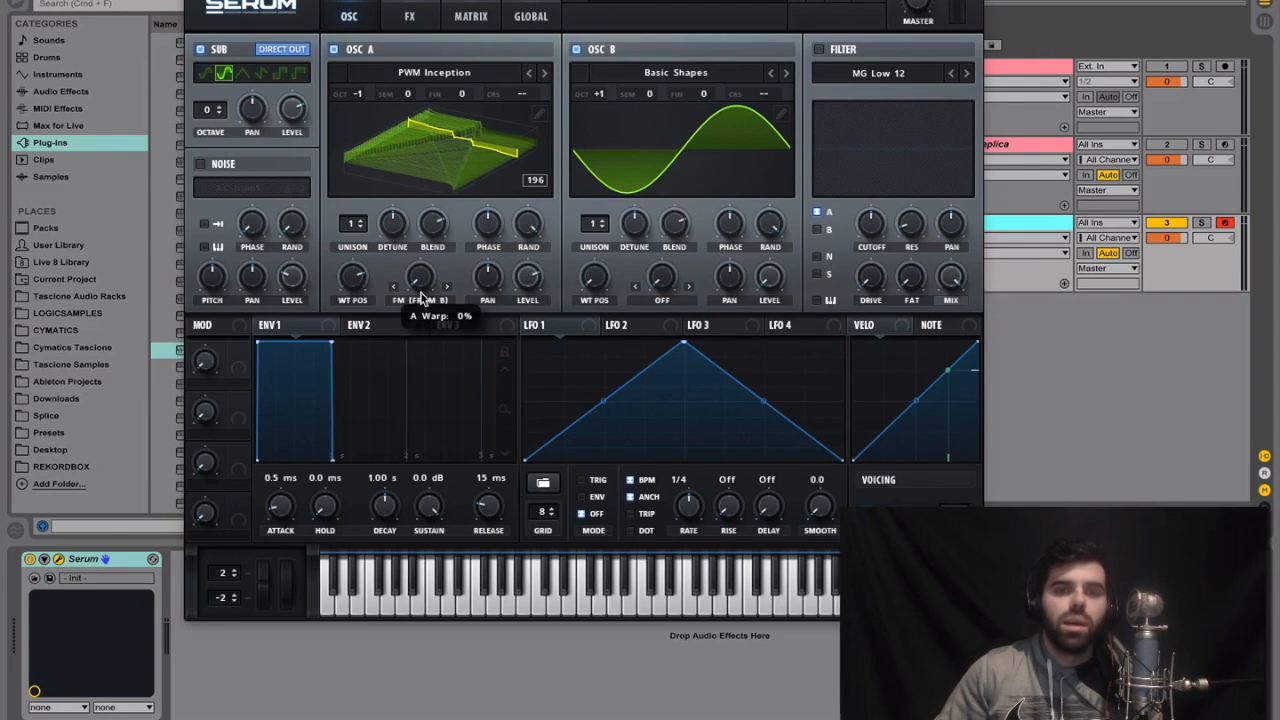
pyautogui.moveTo(427, 291); pyautogui.dragTo(436, 224)
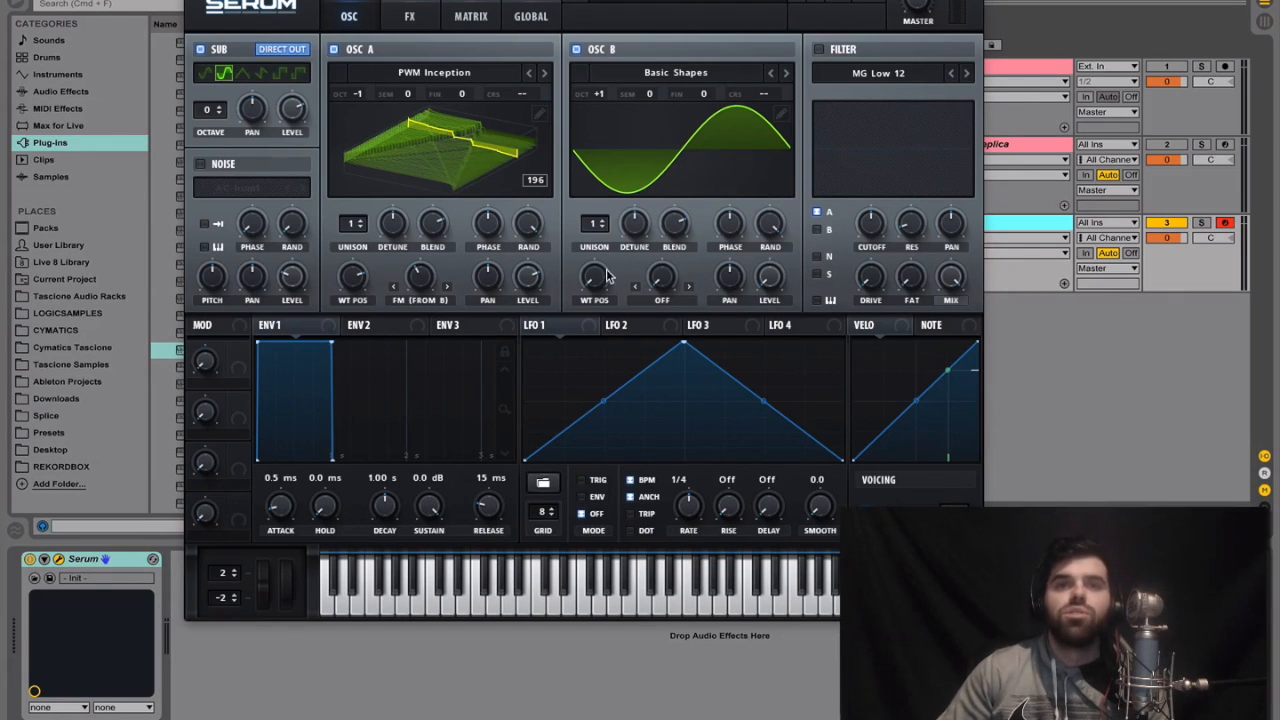
# Move OSC B's wavetable position to the triangle shape and apply a moderate Bend + warp to it
pyautogui.moveTo(604, 278); pyautogui.dragTo(613, 226)
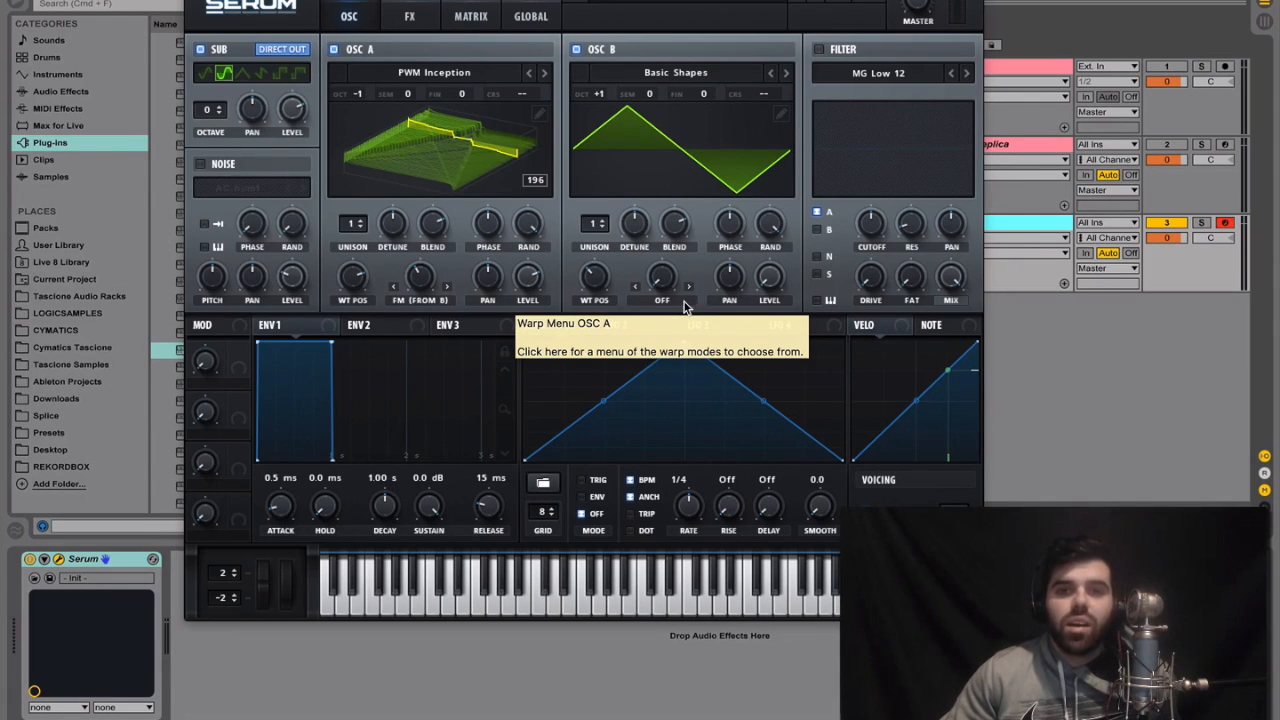
pyautogui.click(686, 307)
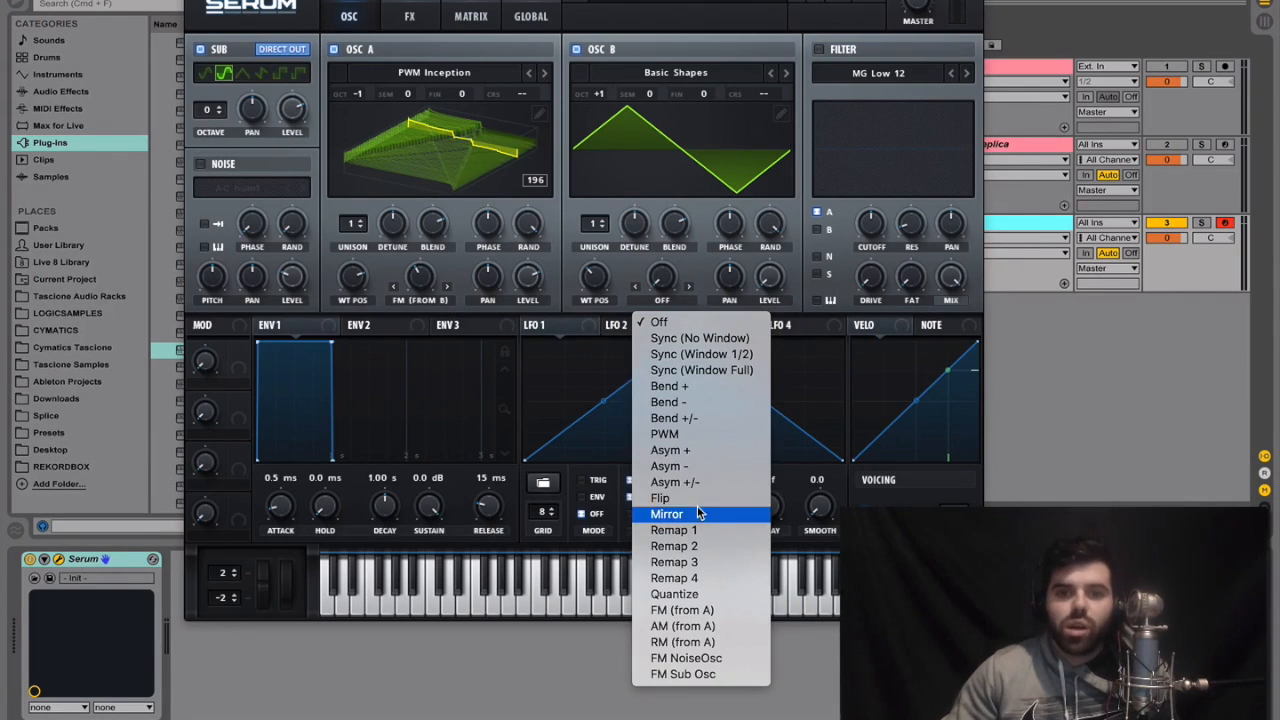
pyautogui.click(690, 388)
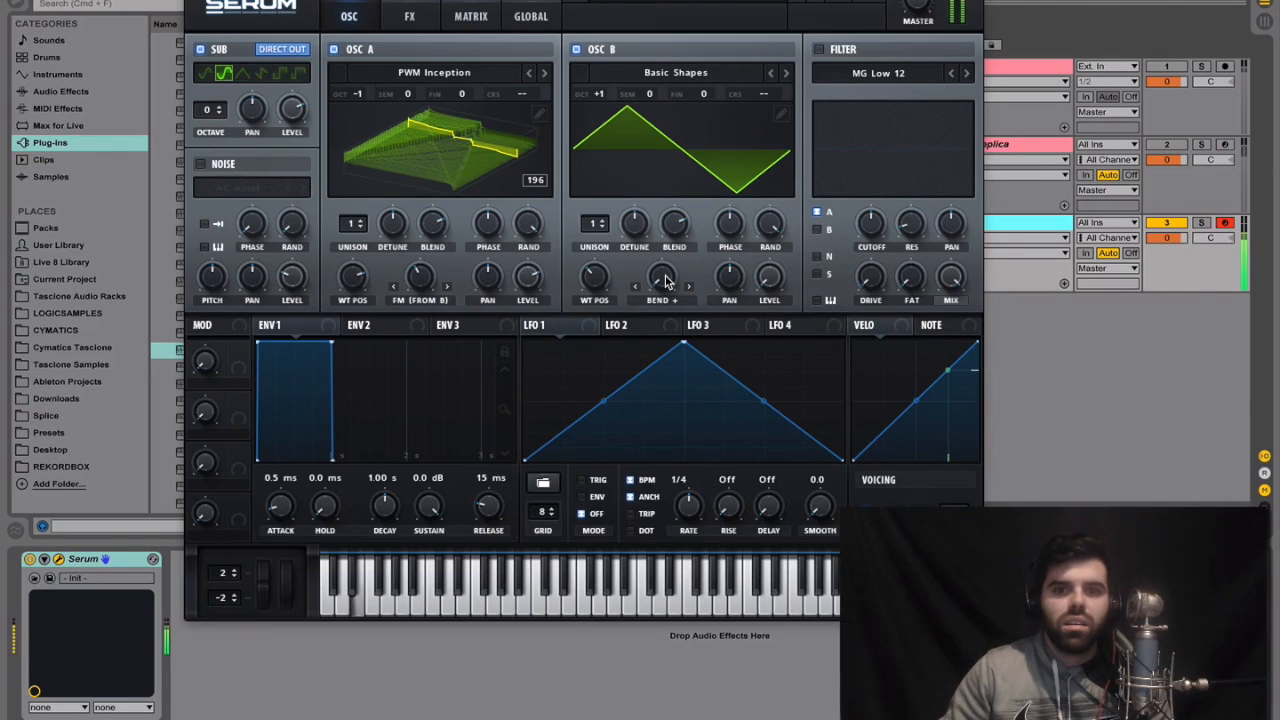
pyautogui.moveTo(666, 282); pyautogui.dragTo(684, 209)
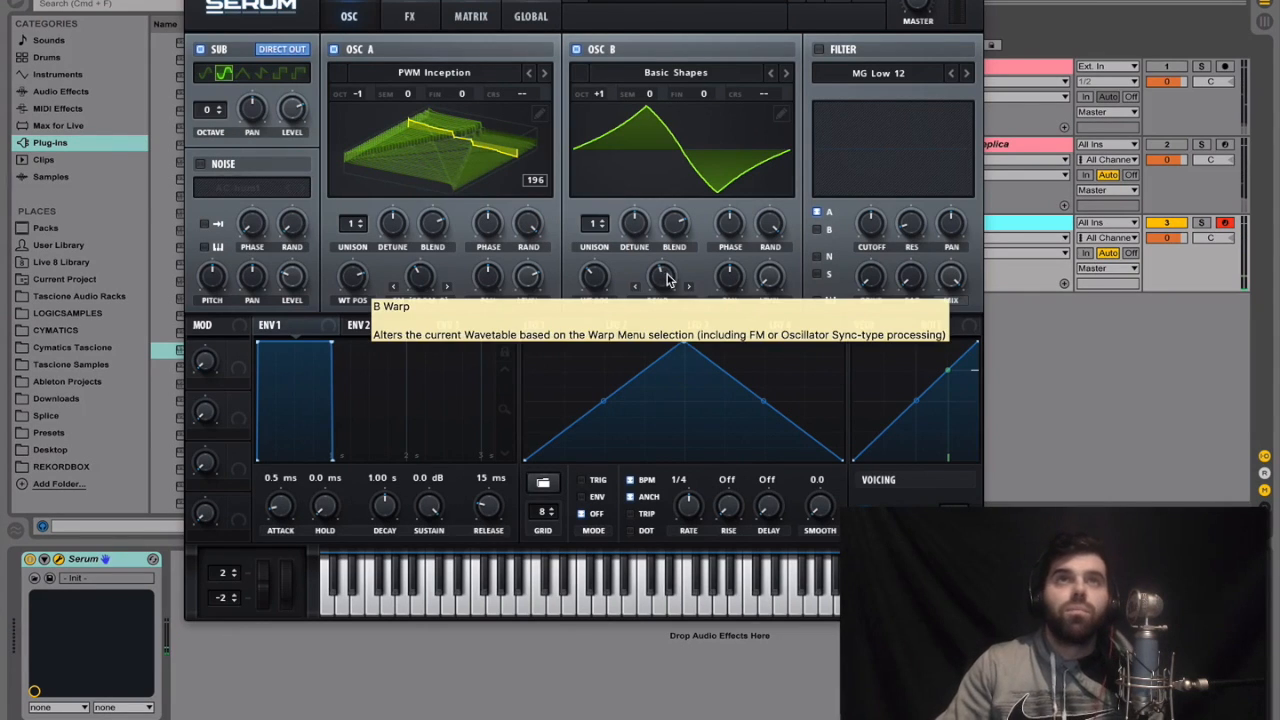
# Set OSC B's unison to 2 voices and reduce its detune to a low amount
pyautogui.moveTo(602, 226)
pyautogui.mouseDown()
pyautogui.moveTo(600, 215)
pyautogui.moveTo(603, 236)
pyautogui.mouseUp()
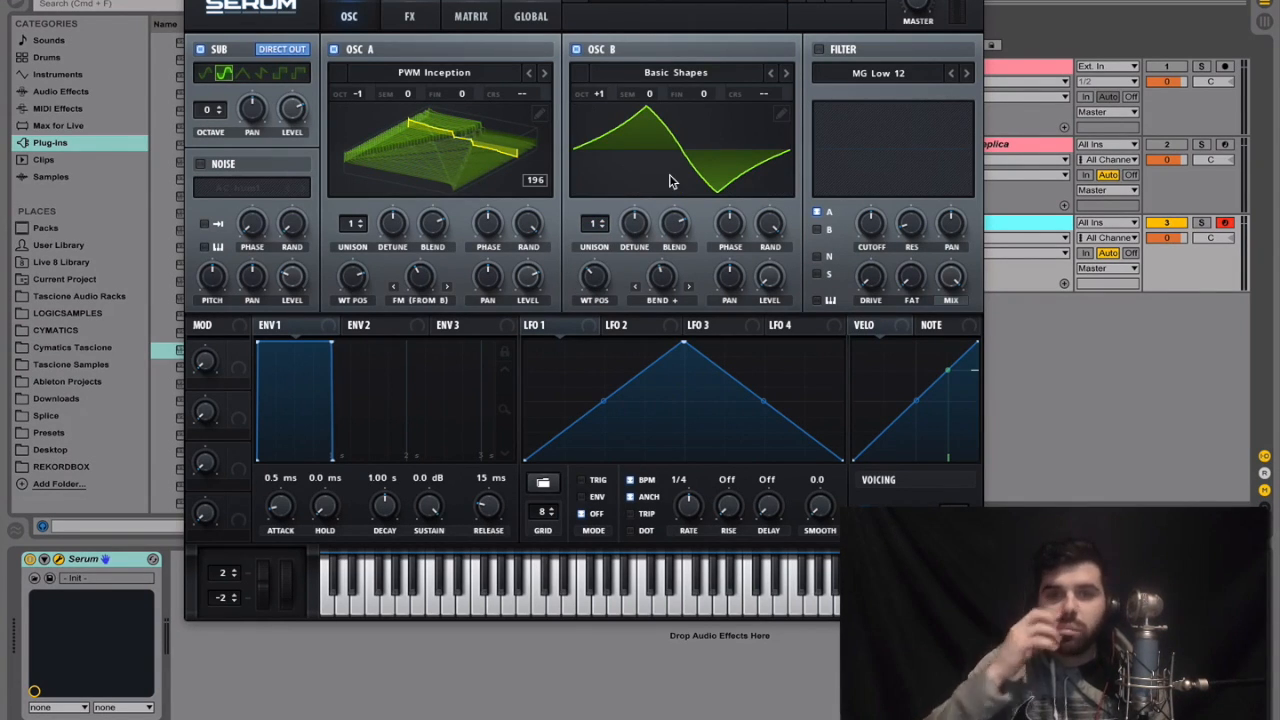
pyautogui.moveTo(598, 236); pyautogui.dragTo(597, 220)
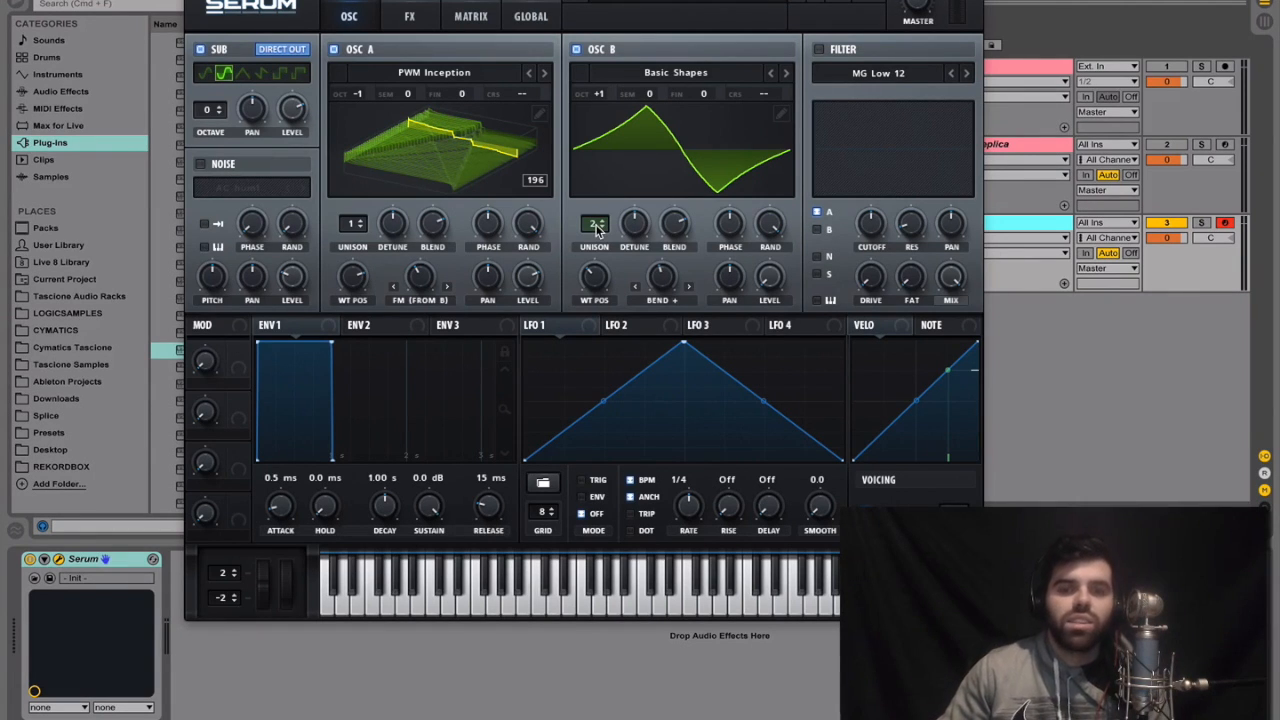
pyautogui.moveTo(597, 228); pyautogui.dragTo(596, 218)
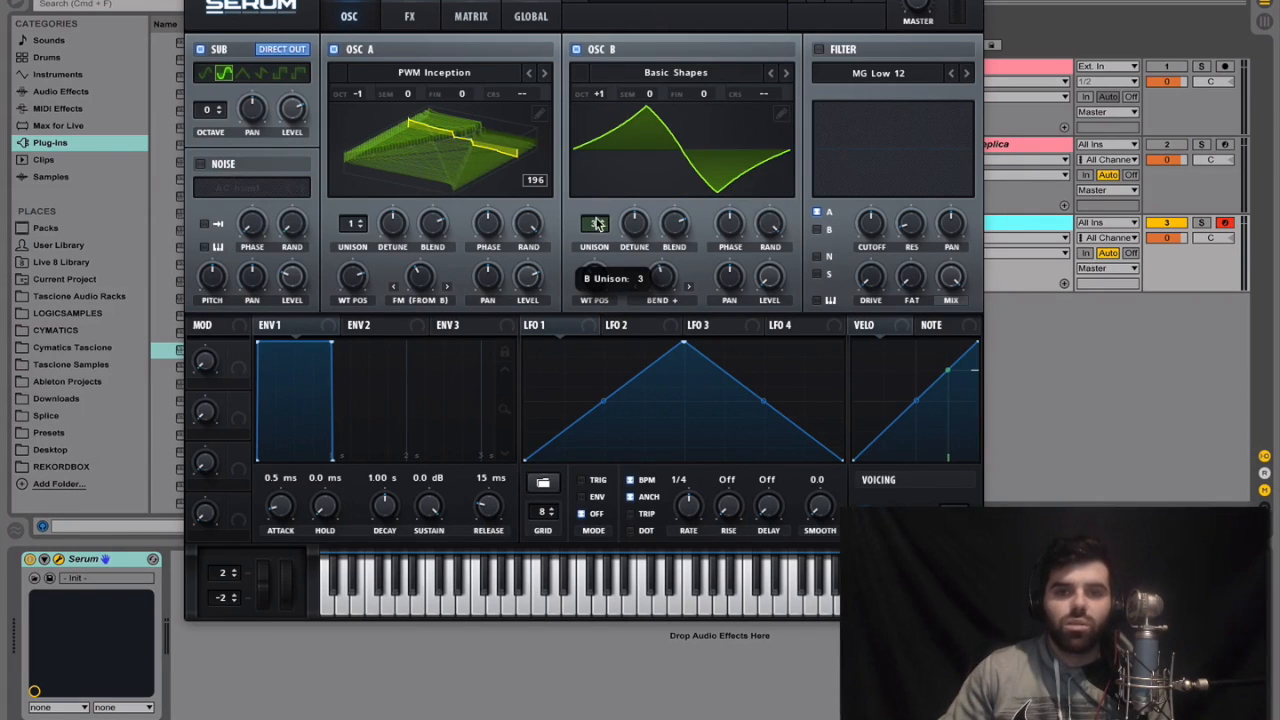
pyautogui.moveTo(597, 224); pyautogui.dragTo(595, 230)
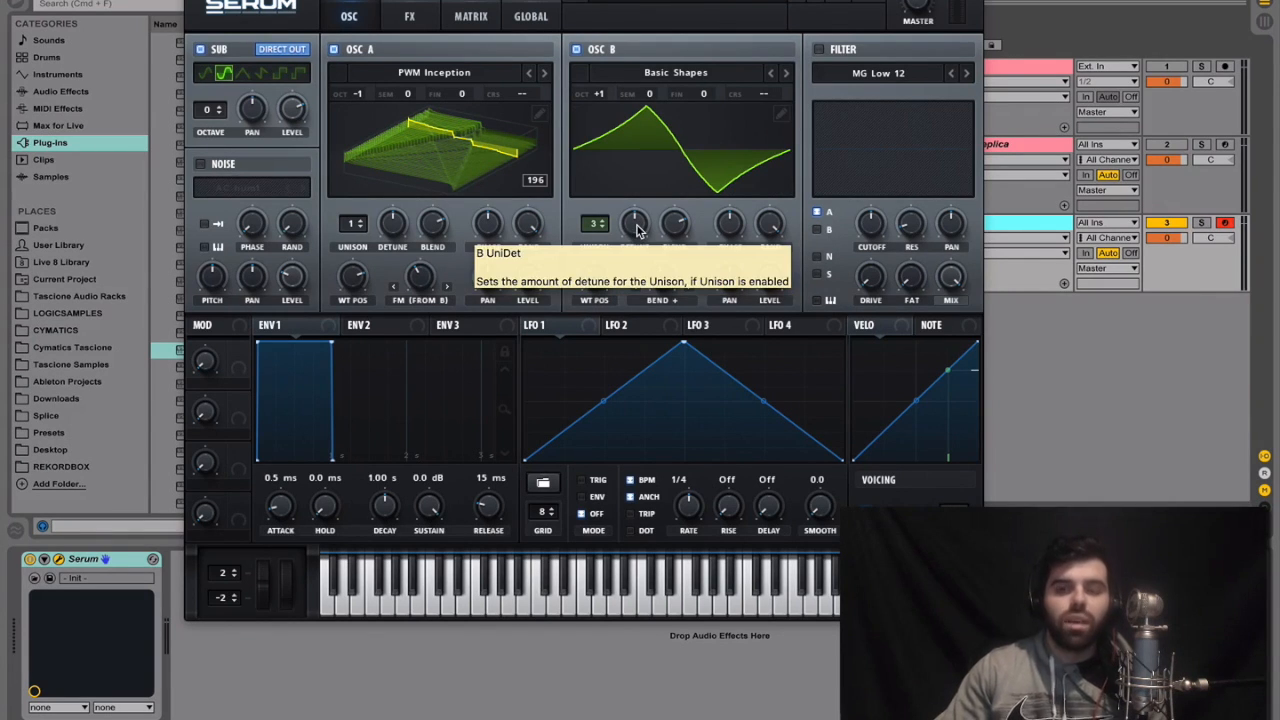
pyautogui.moveTo(637, 229); pyautogui.dragTo(632, 244)
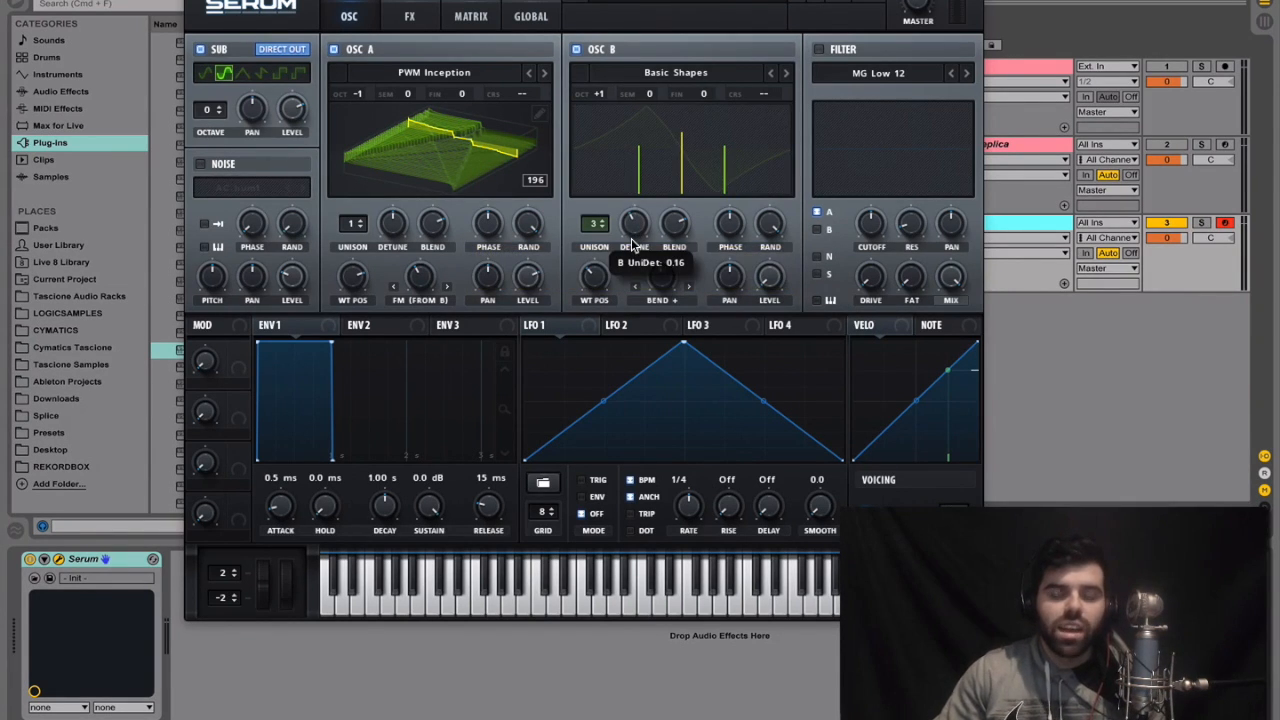
pyautogui.moveTo(638, 230); pyautogui.dragTo(656, 196)
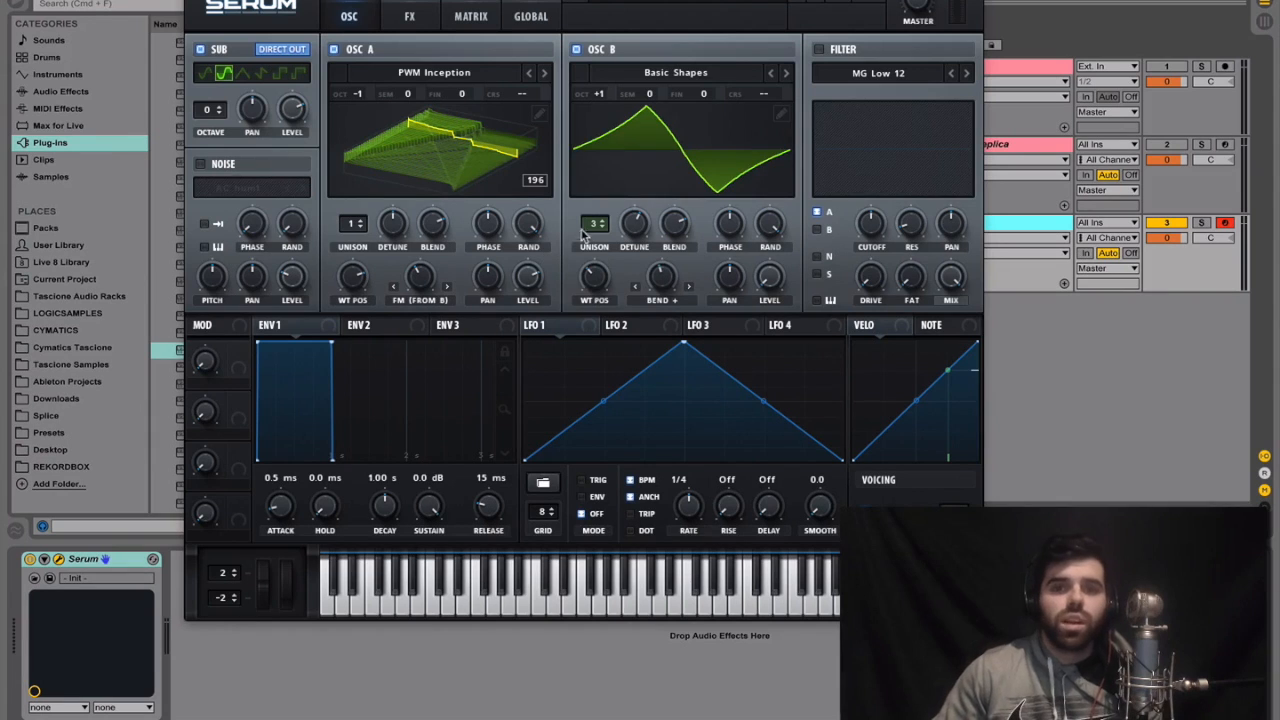
pyautogui.moveTo(593, 225); pyautogui.dragTo(591, 244)
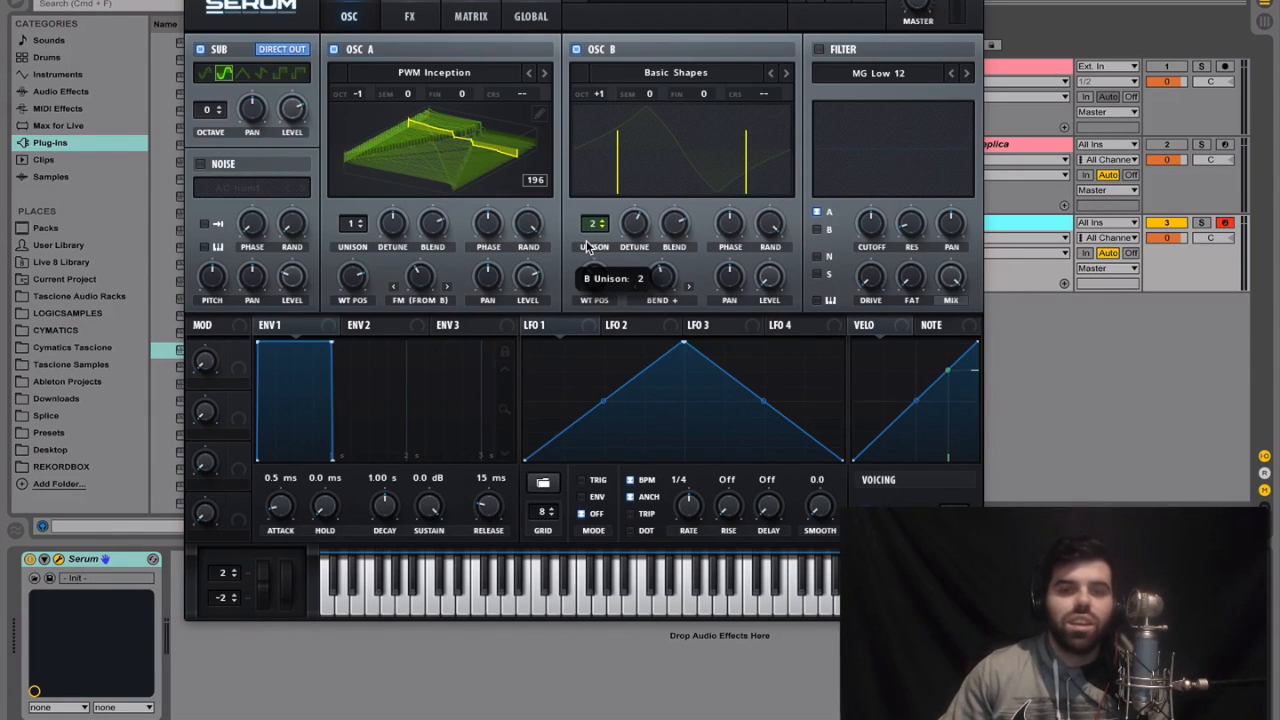
pyautogui.moveTo(630, 236); pyautogui.dragTo(612, 290)
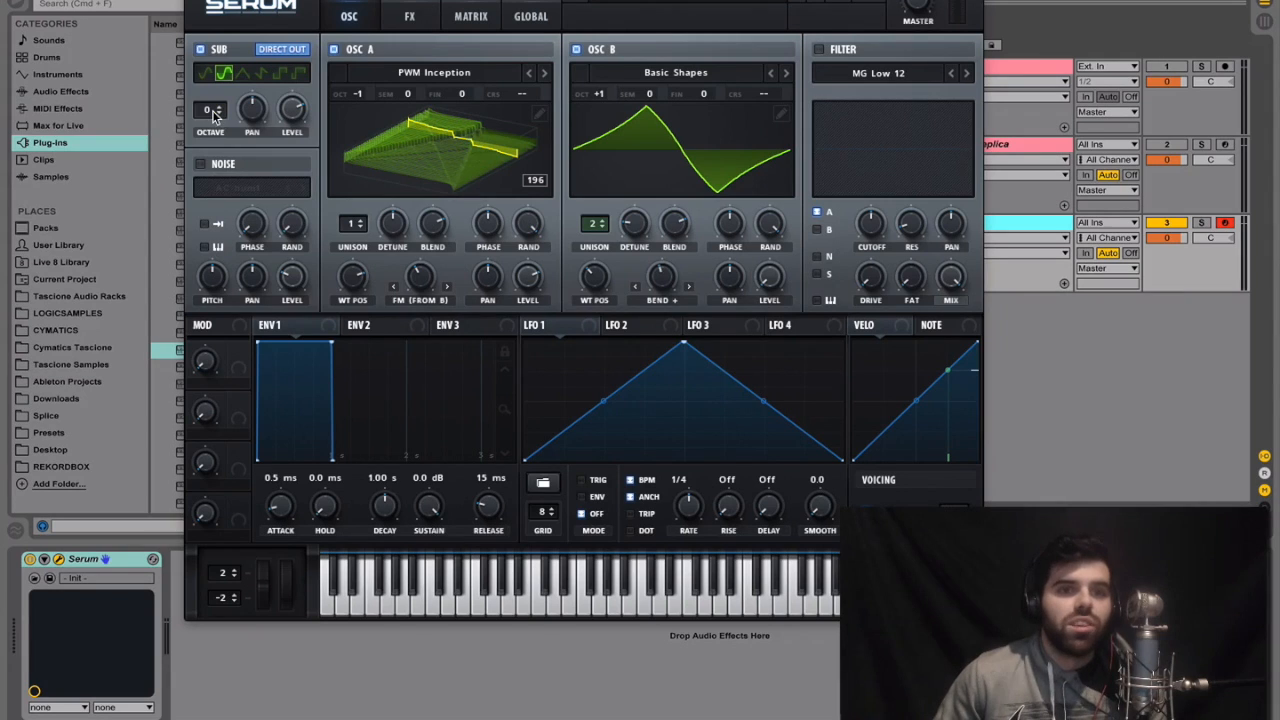
# Set the sub oscillator's octave to -1
pyautogui.moveTo(212, 113); pyautogui.dragTo(210, 125)
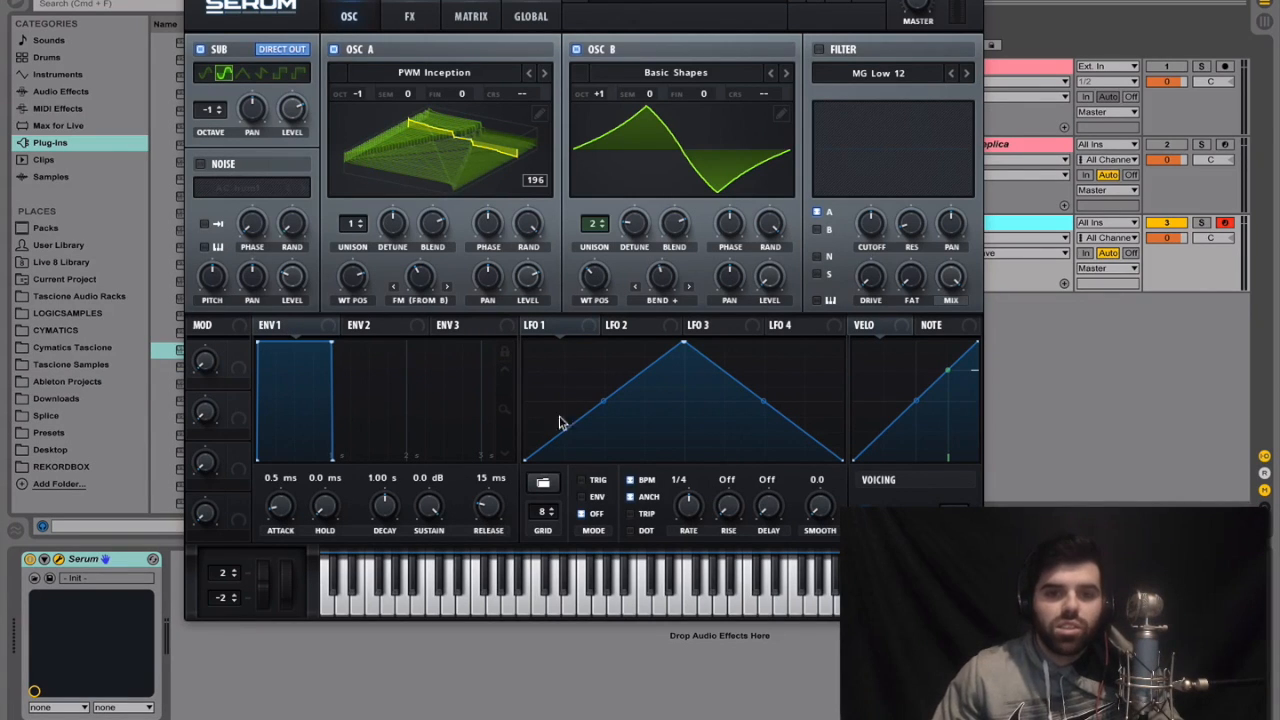
# Draw LFO 1 at maximum for the first two grid cells and zero for the rest, using TRIG mode, rate 1/2 and smooth 1.6
pyautogui.moveTo(546, 444)
pyautogui.mouseDown()
pyautogui.moveTo(562, 344)
pyautogui.moveTo(583, 337)
pyautogui.mouseUp()
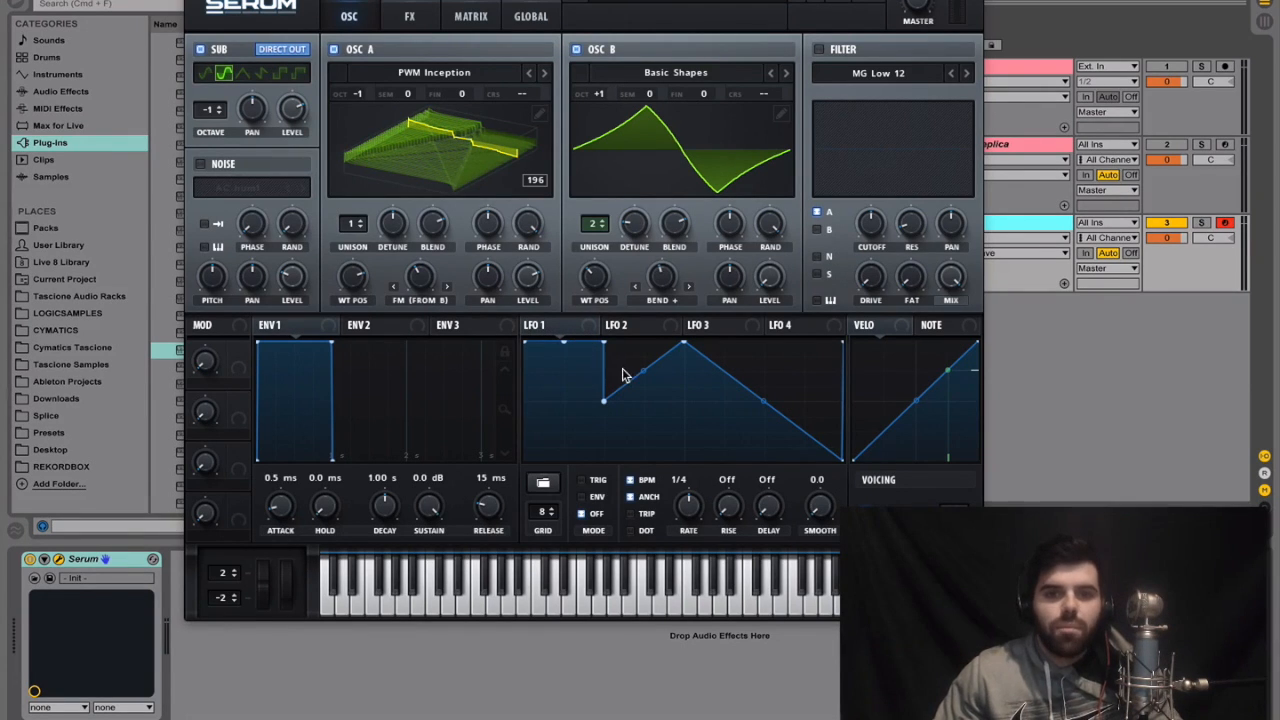
pyautogui.moveTo(605, 395)
pyautogui.mouseDown()
pyautogui.moveTo(634, 509)
pyautogui.moveTo(828, 520)
pyautogui.moveTo(806, 519)
pyautogui.mouseUp()
pyautogui.moveTo(698, 509); pyautogui.dragTo(698, 517)
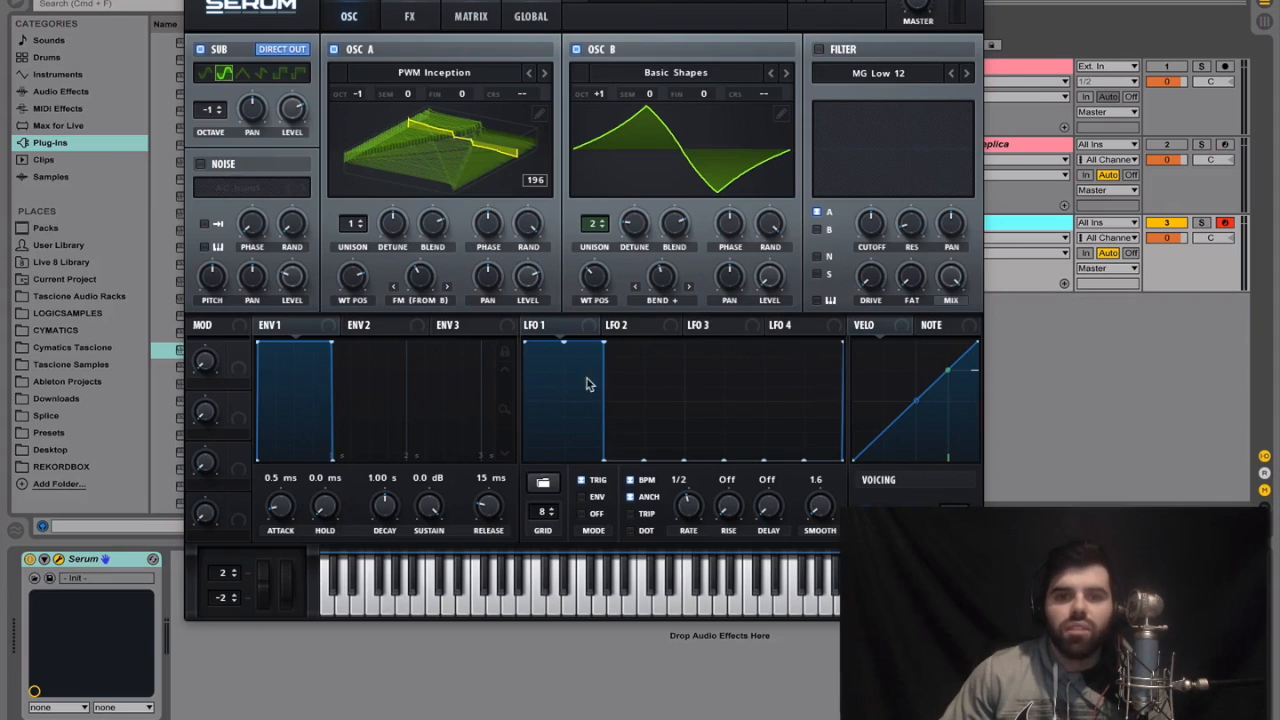
# Modulate Env 1's attack with LFO 1 by a small amount, and assign Env 1 to OSC A's FM (from B) amount
pyautogui.moveTo(530, 348); pyautogui.dragTo(259, 553)
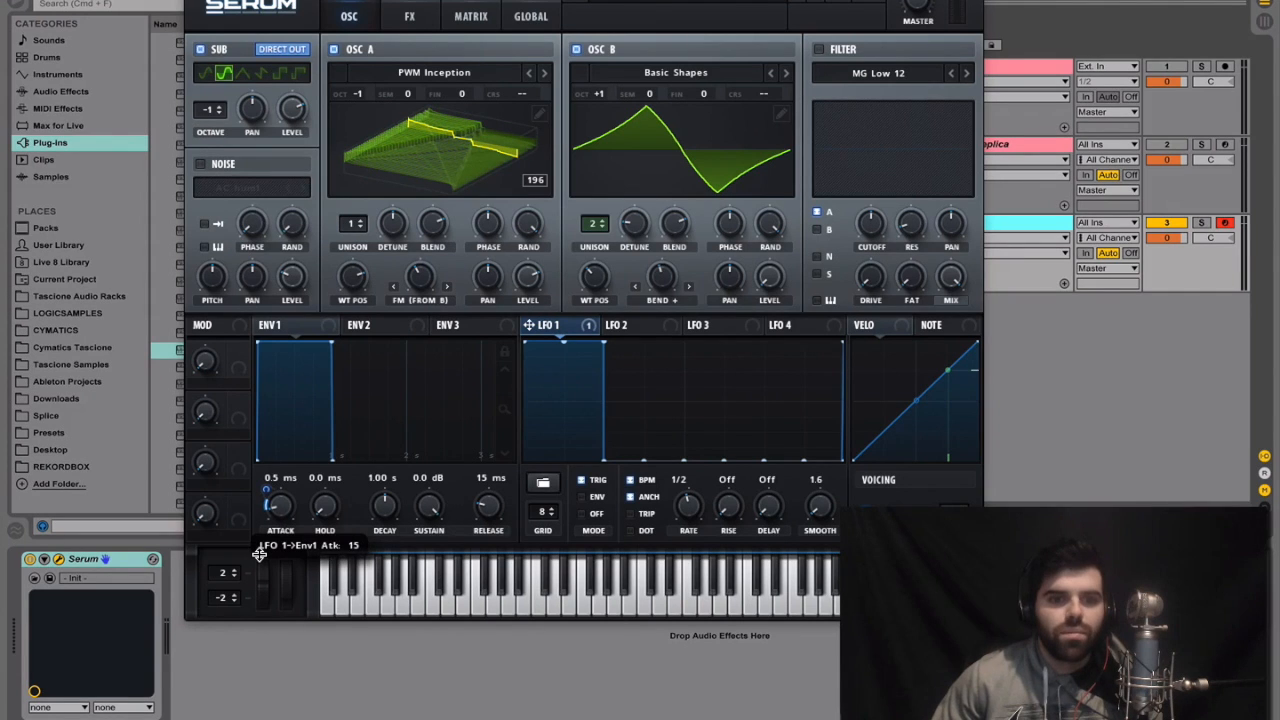
pyautogui.moveTo(259, 555); pyautogui.dragTo(265, 550)
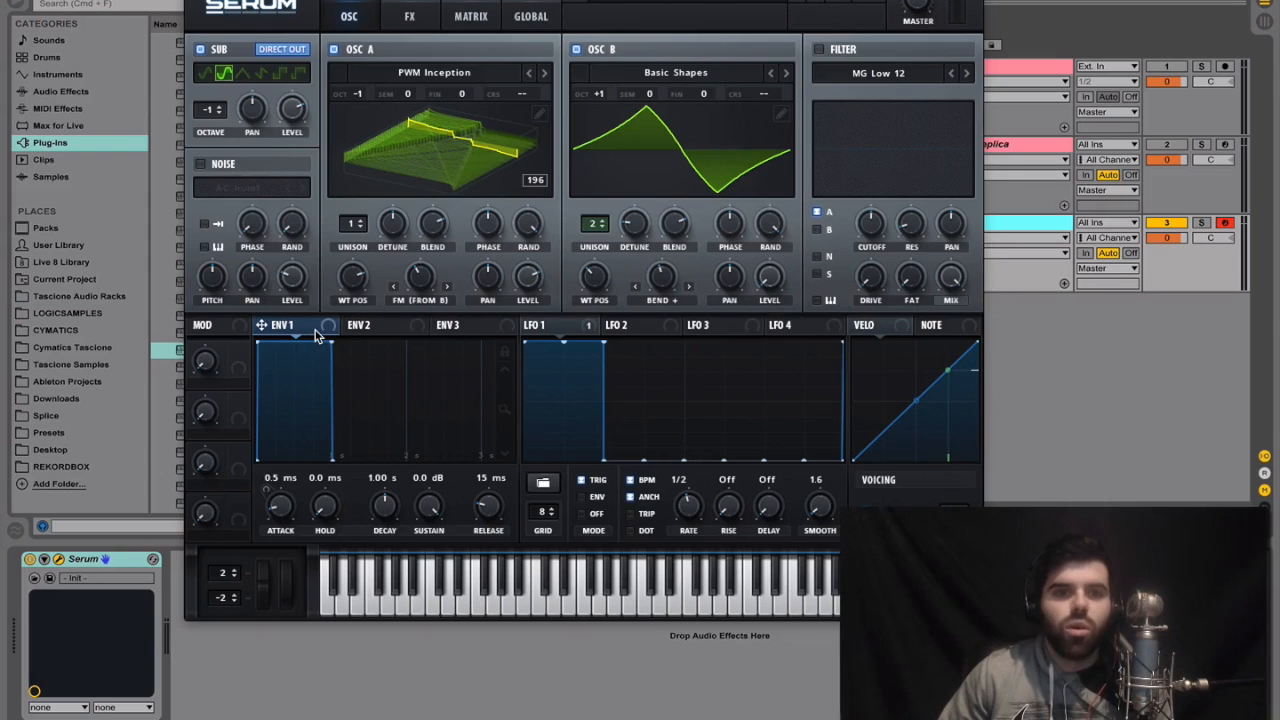
pyautogui.moveTo(296, 337); pyautogui.dragTo(414, 310)
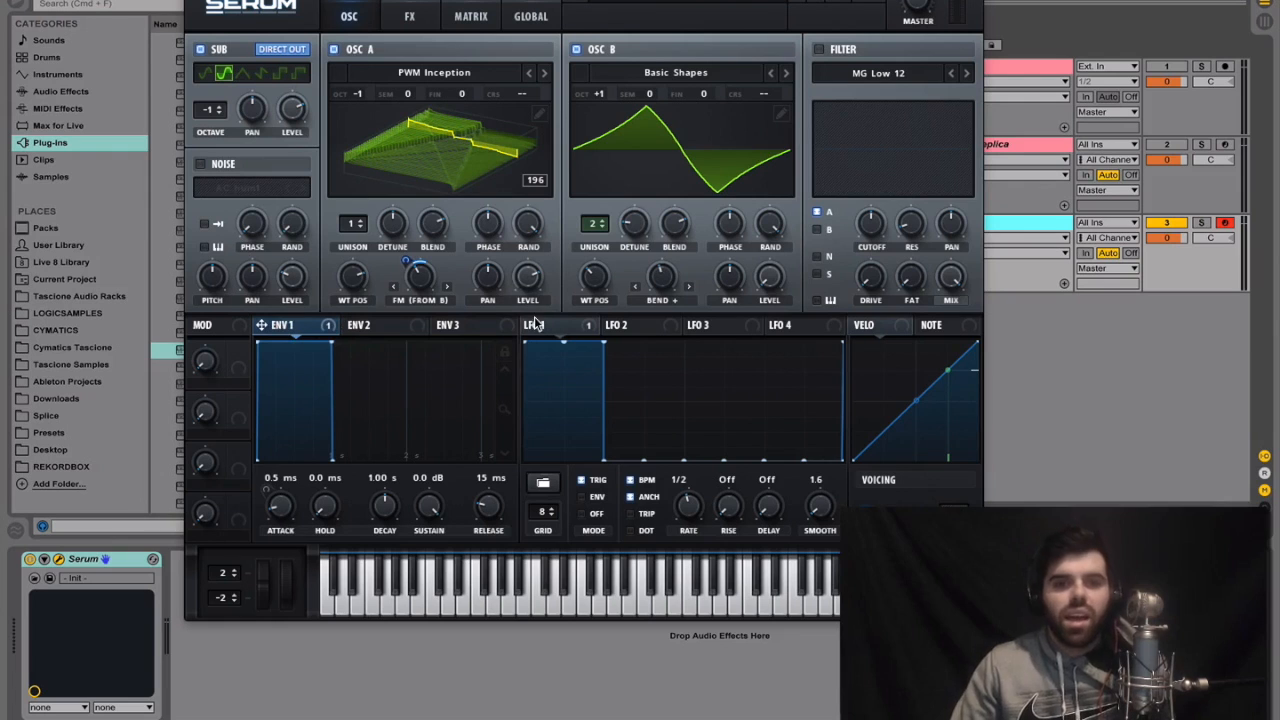
pyautogui.moveTo(533, 319)
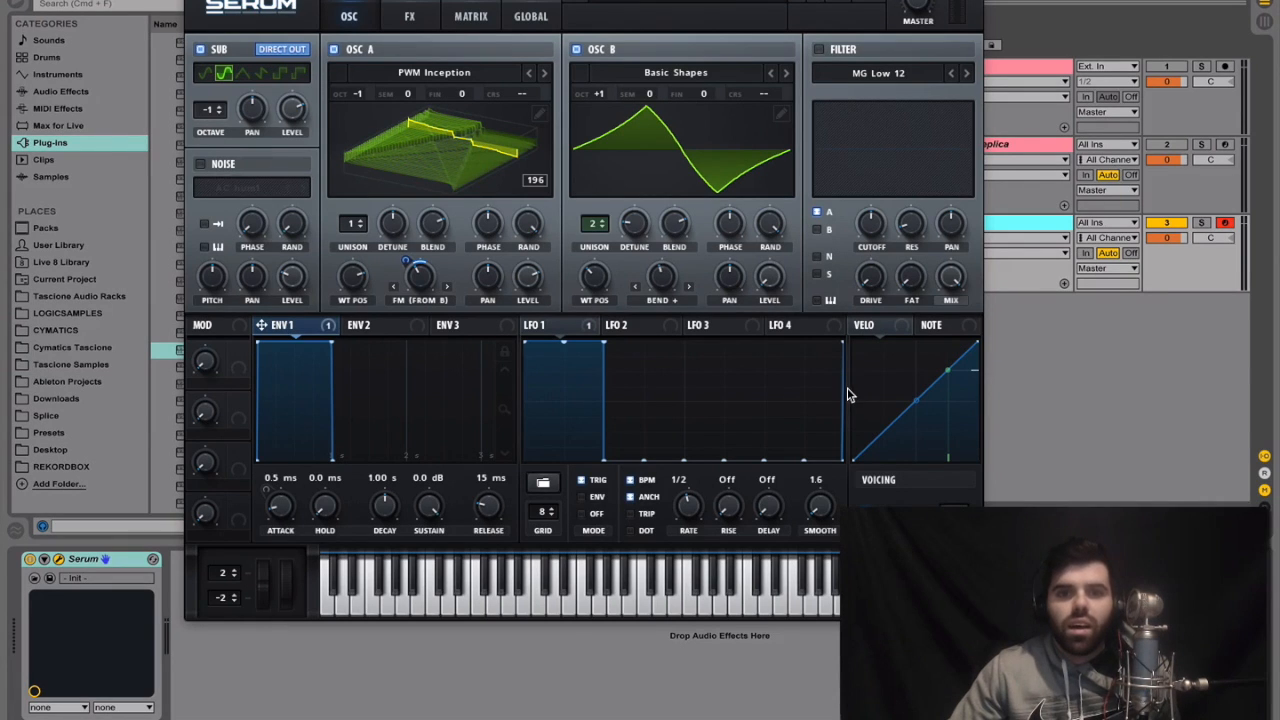
pyautogui.moveTo(422, 280)
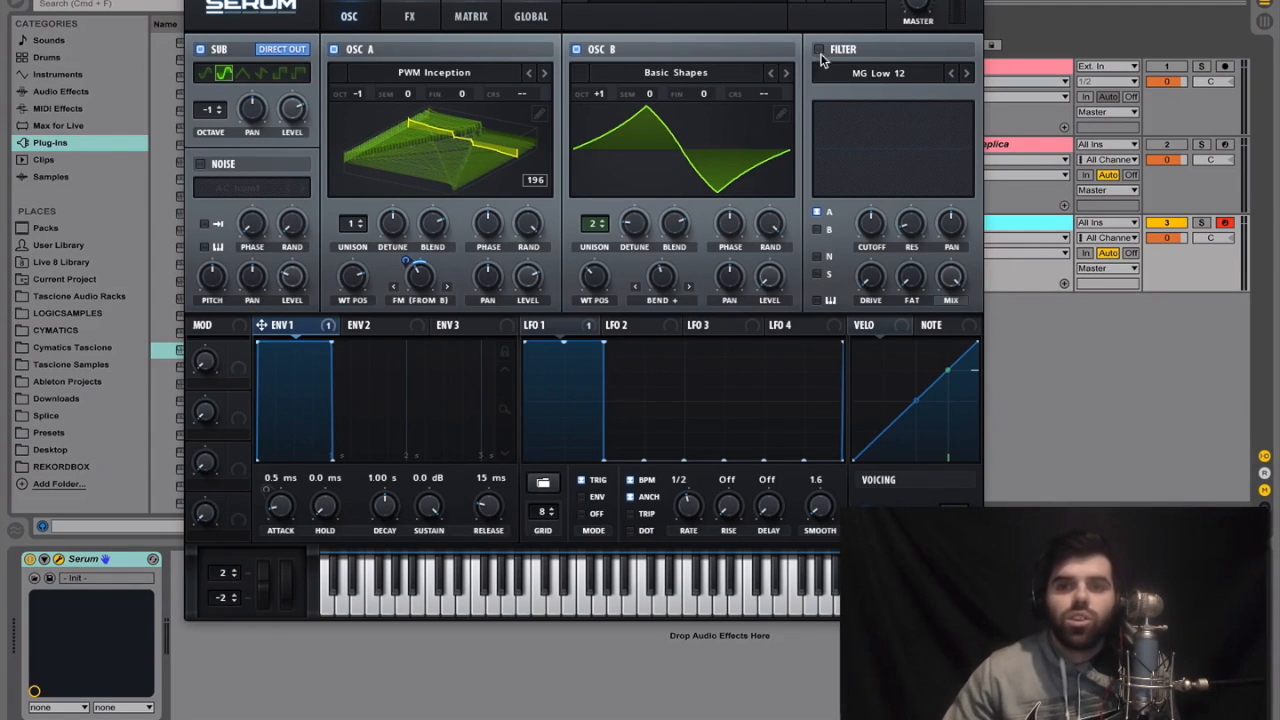
# Enable the filter and set its type to the Cmb H6+ flange filter
pyautogui.click(819, 50)
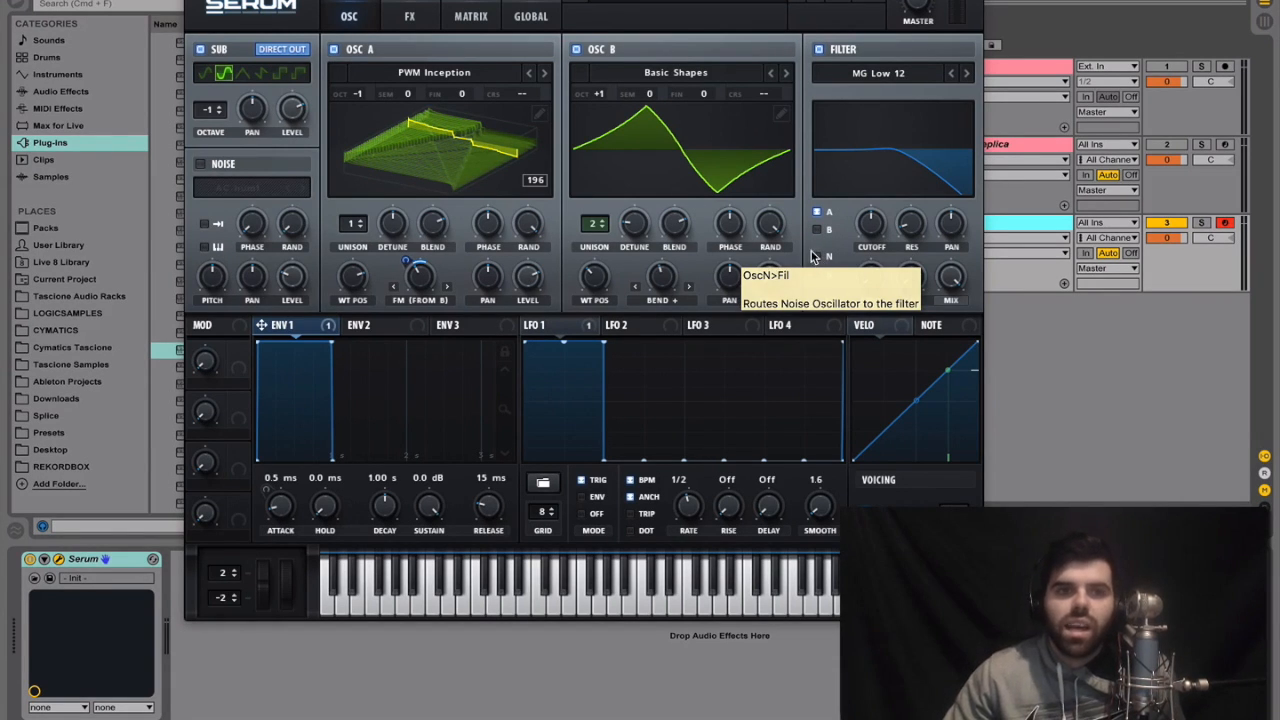
pyautogui.click(880, 73)
pyautogui.moveTo(889, 131)
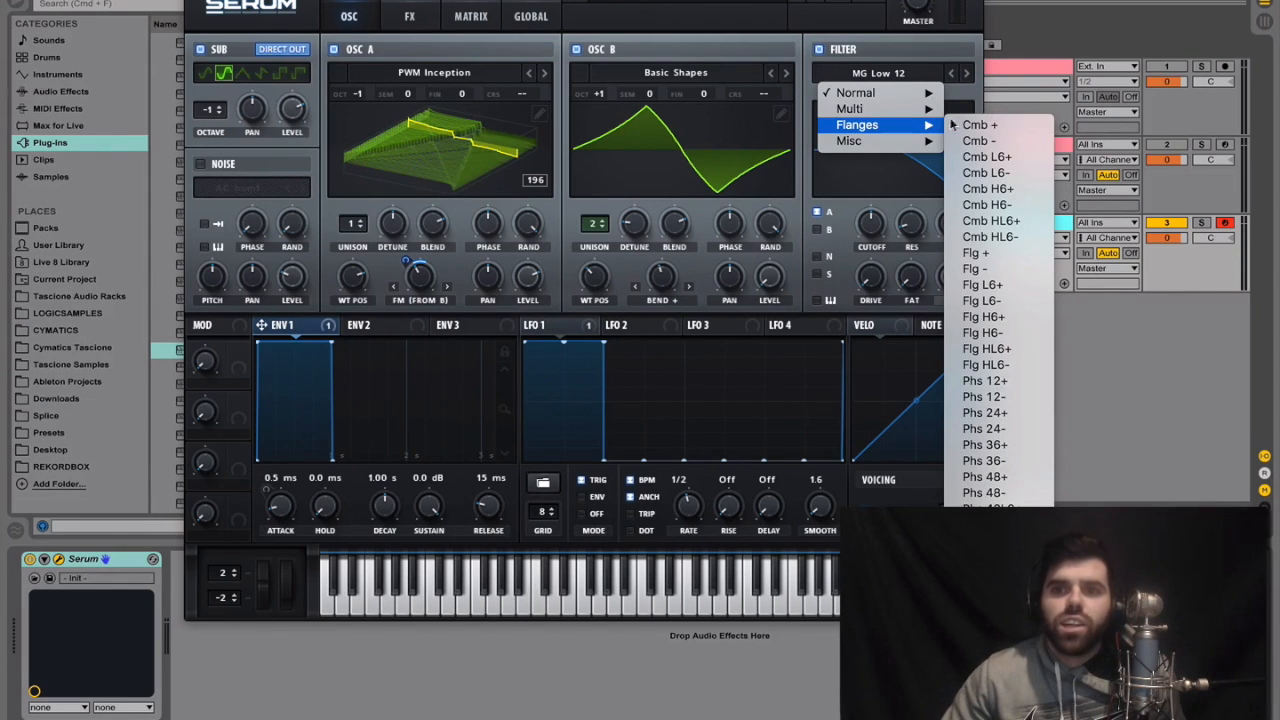
pyautogui.click(997, 190)
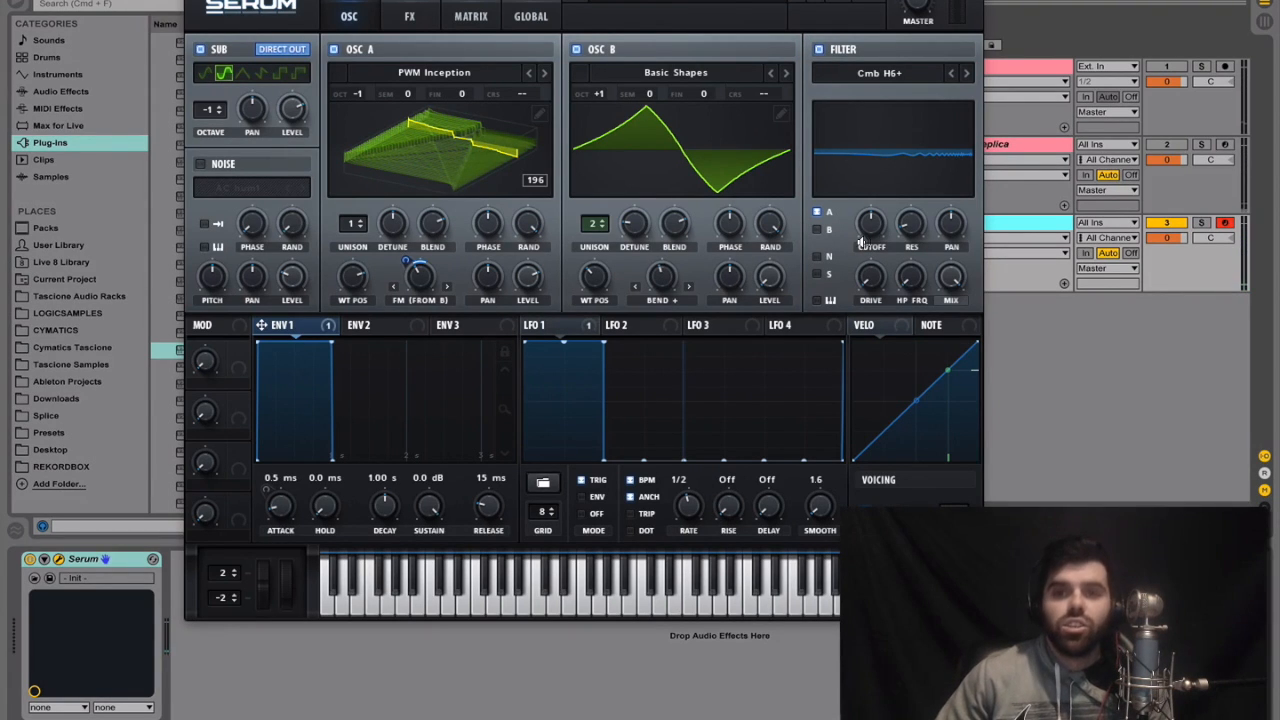
# Raise the filter's resonance to about 87% and set its cutoff to a fairly low position
pyautogui.moveTo(862, 250)
pyautogui.moveTo(863, 250); pyautogui.dragTo(863, 253)
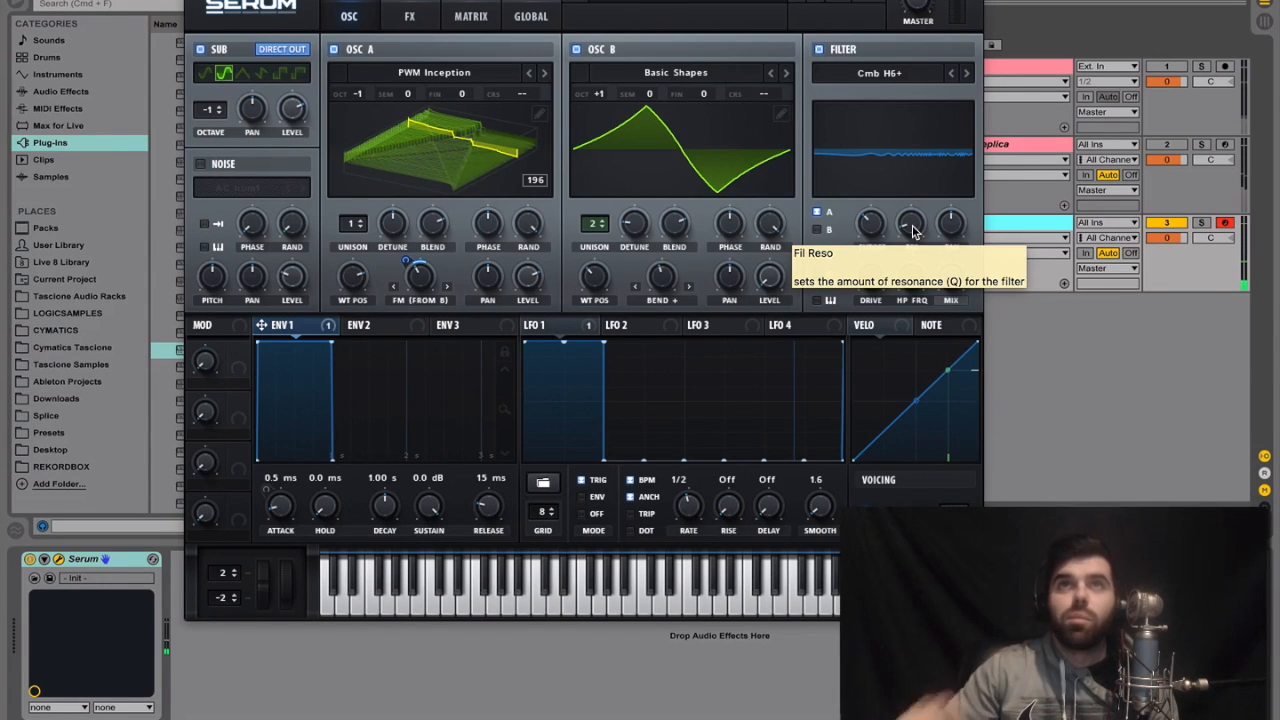
pyautogui.moveTo(912, 226); pyautogui.dragTo(950, 109)
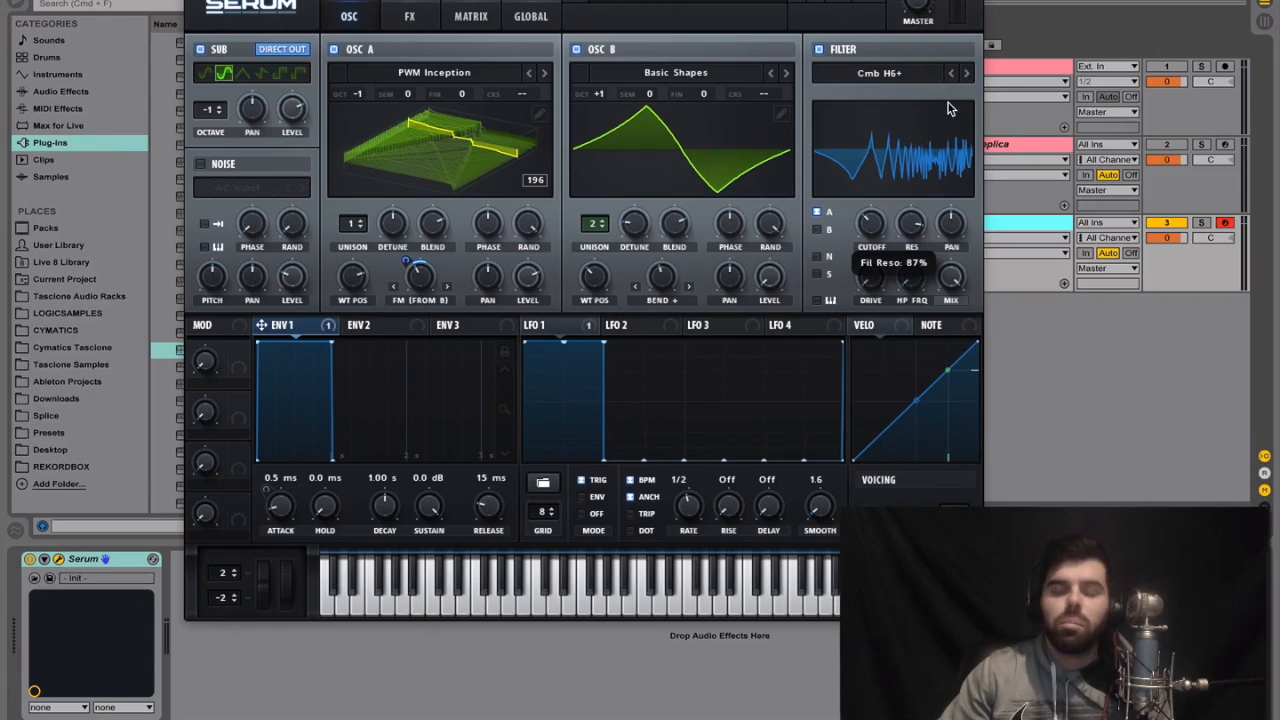
pyautogui.moveTo(948, 103); pyautogui.dragTo(950, 105)
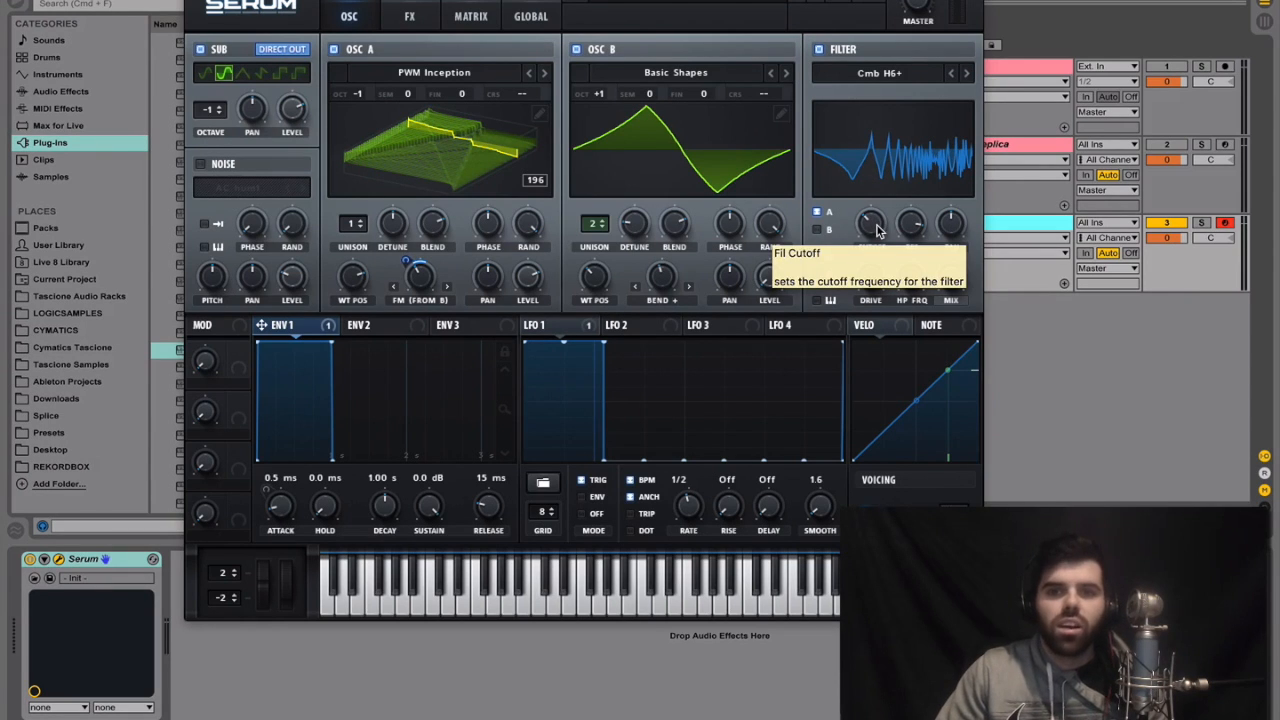
pyautogui.moveTo(876, 226)
pyautogui.mouseDown()
pyautogui.moveTo(878, 208)
pyautogui.moveTo(857, 248)
pyautogui.moveTo(870, 232)
pyautogui.mouseUp()
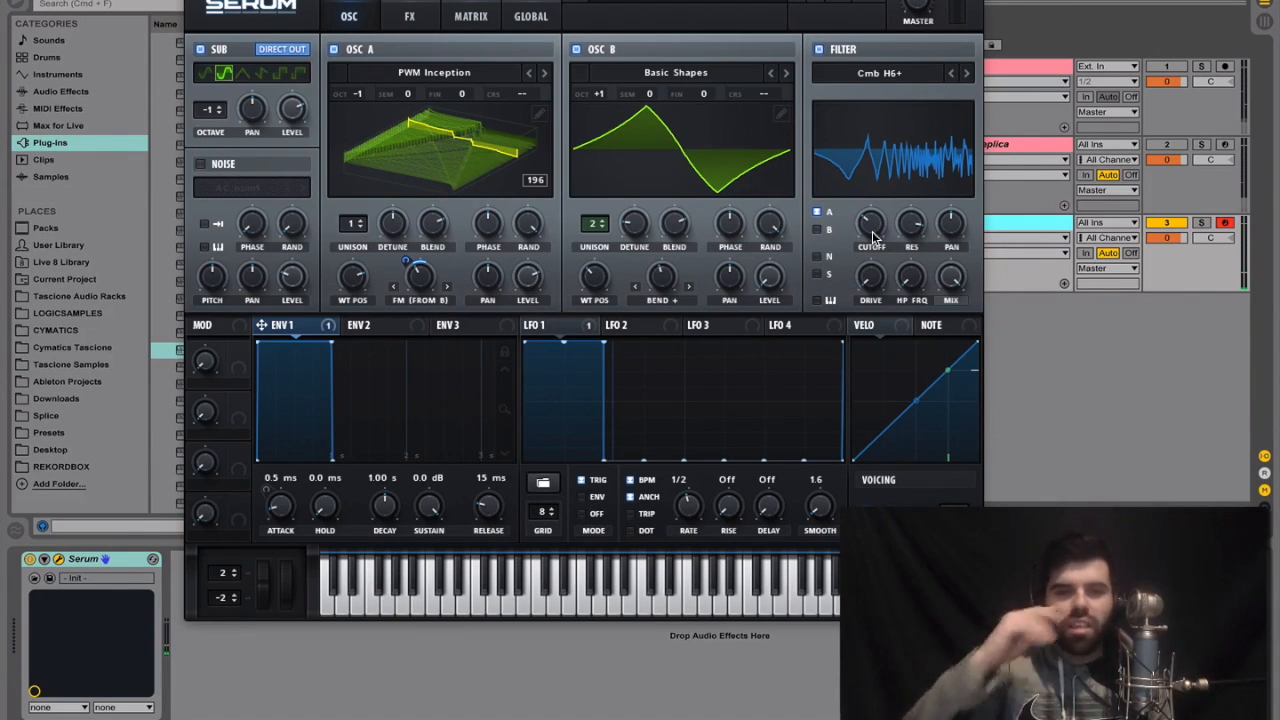
pyautogui.moveTo(873, 236); pyautogui.dragTo(873, 241)
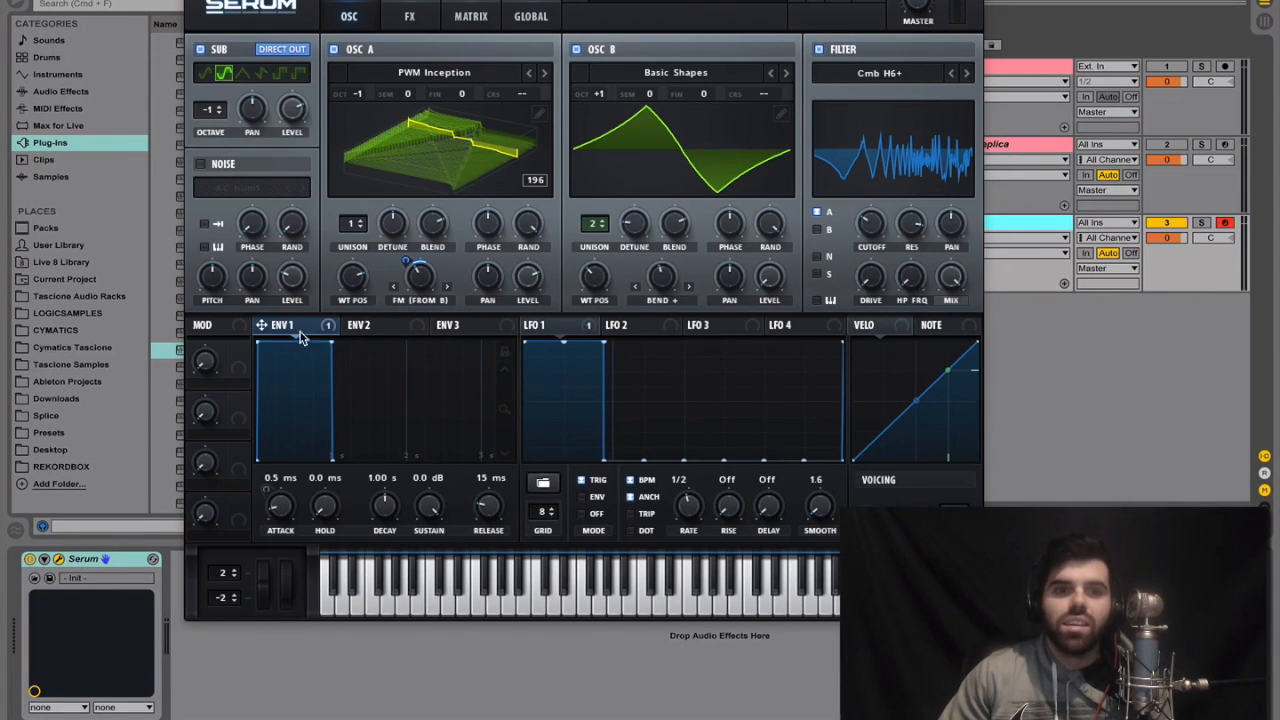
# Assign Env 1 to the filter cutoff by a moderate amount and set the filter resonance to 84%
pyautogui.moveTo(318, 331); pyautogui.dragTo(860, 283)
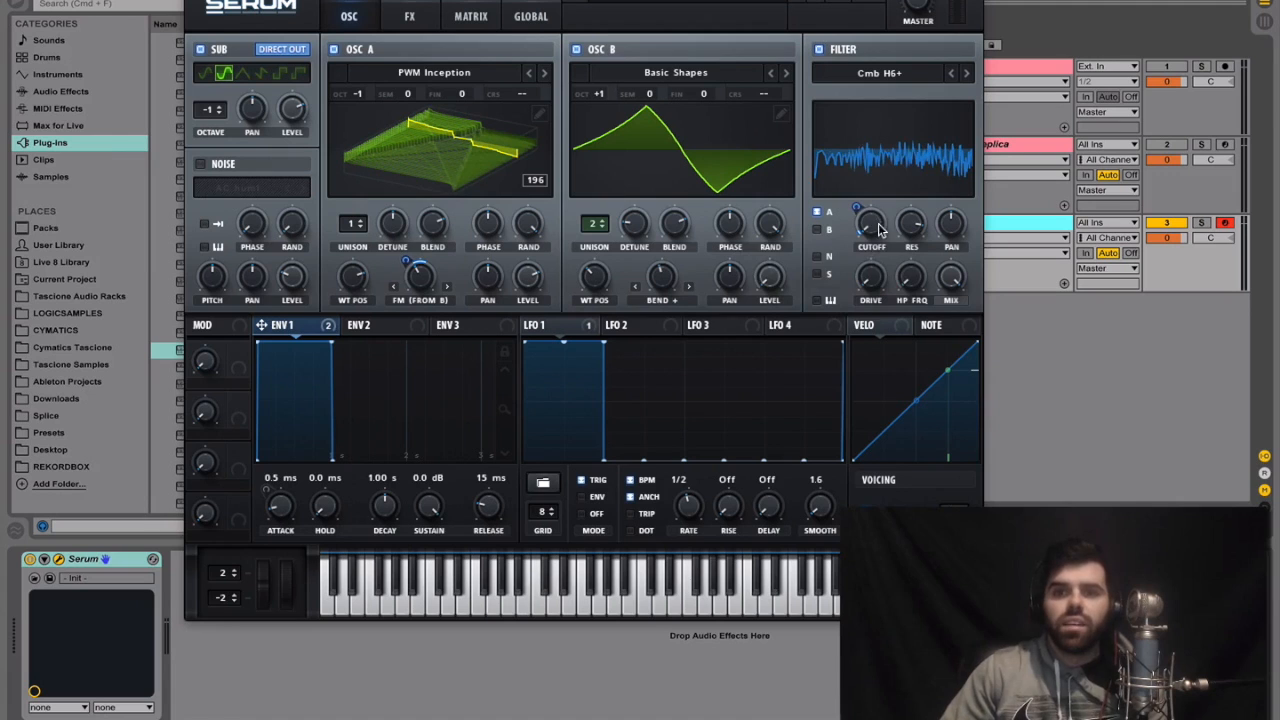
pyautogui.moveTo(880, 190); pyautogui.dragTo(884, 175)
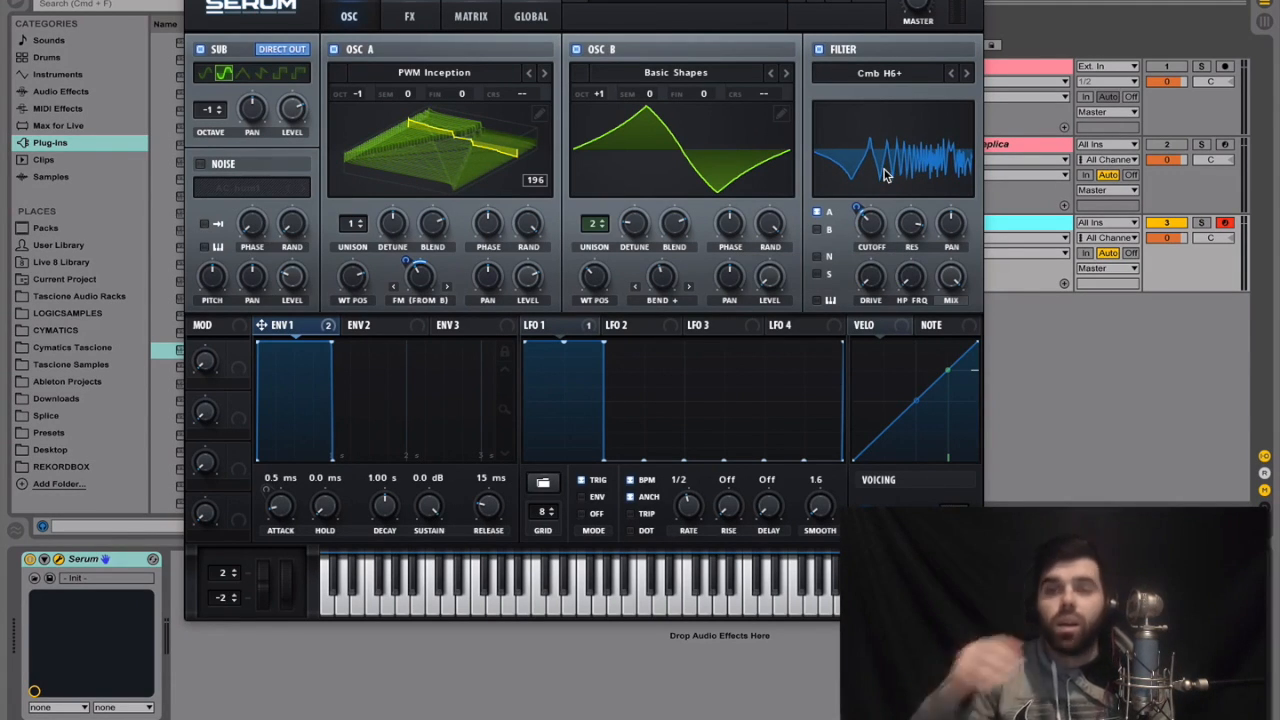
pyautogui.moveTo(912, 233)
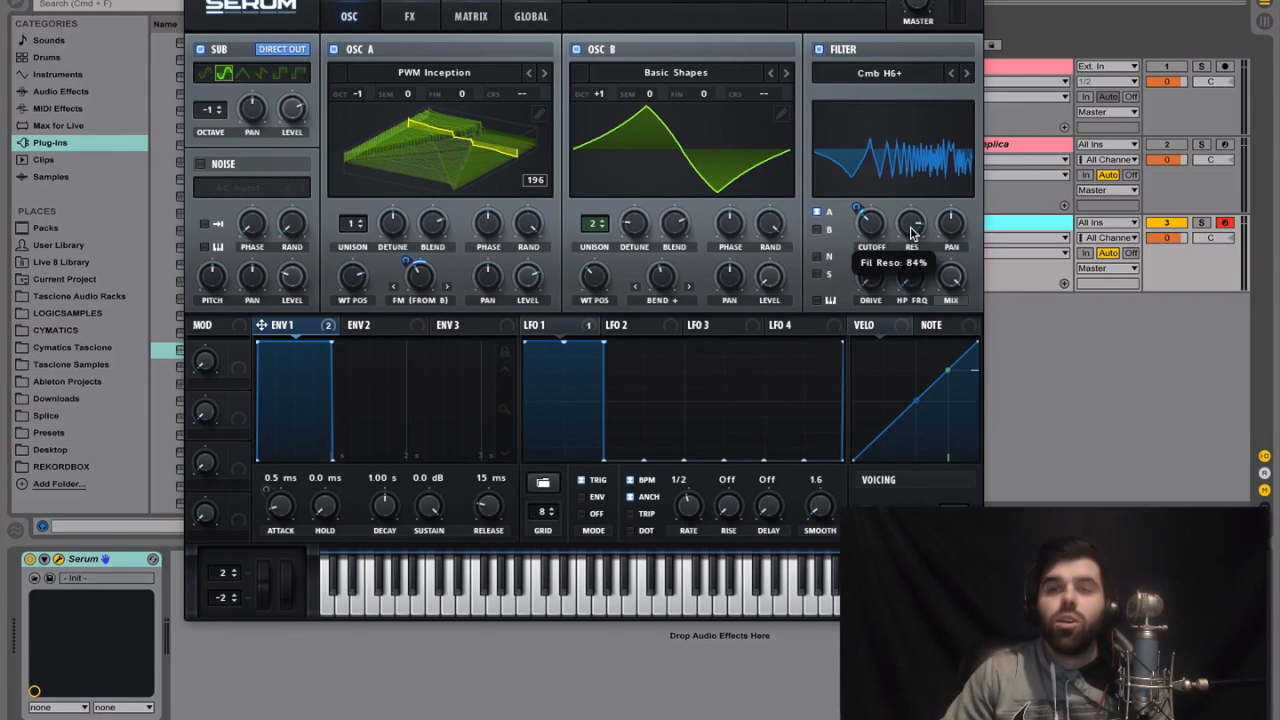
# Try different filter pan offsets and set the filter's stereo value to 28%
pyautogui.moveTo(943, 237); pyautogui.dragTo(944, 247)
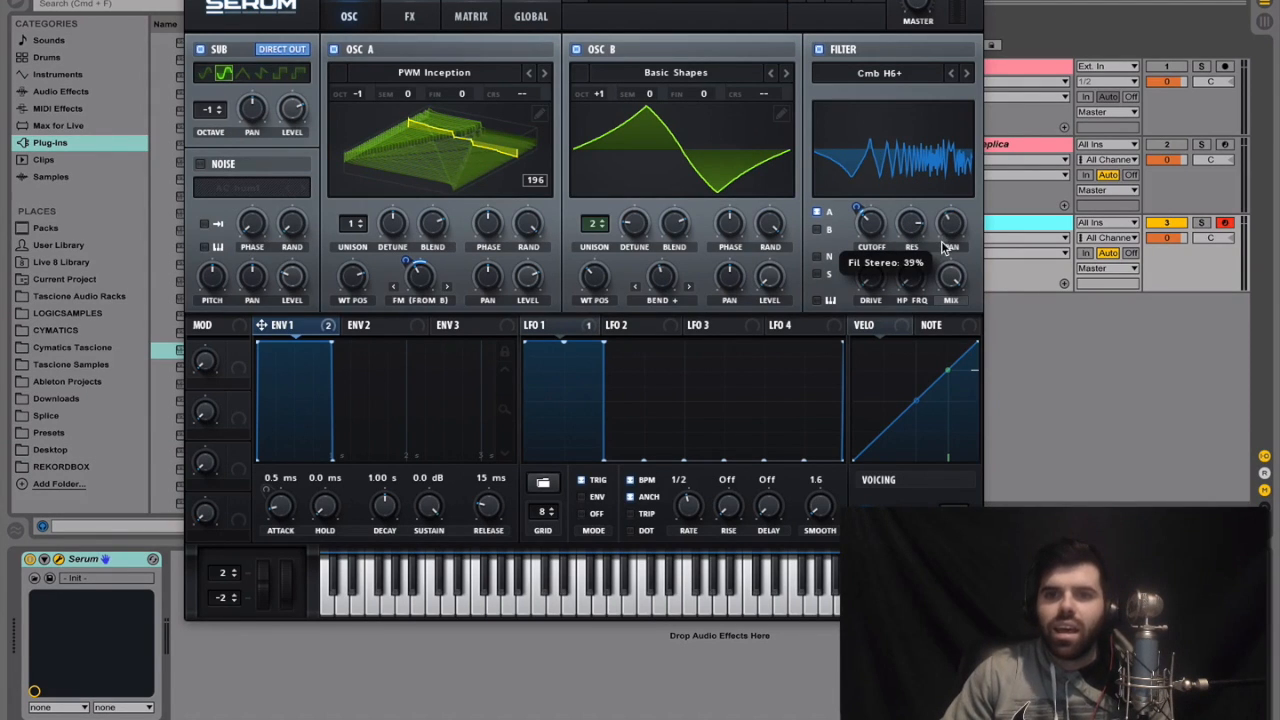
pyautogui.moveTo(953, 240); pyautogui.dragTo(958, 160)
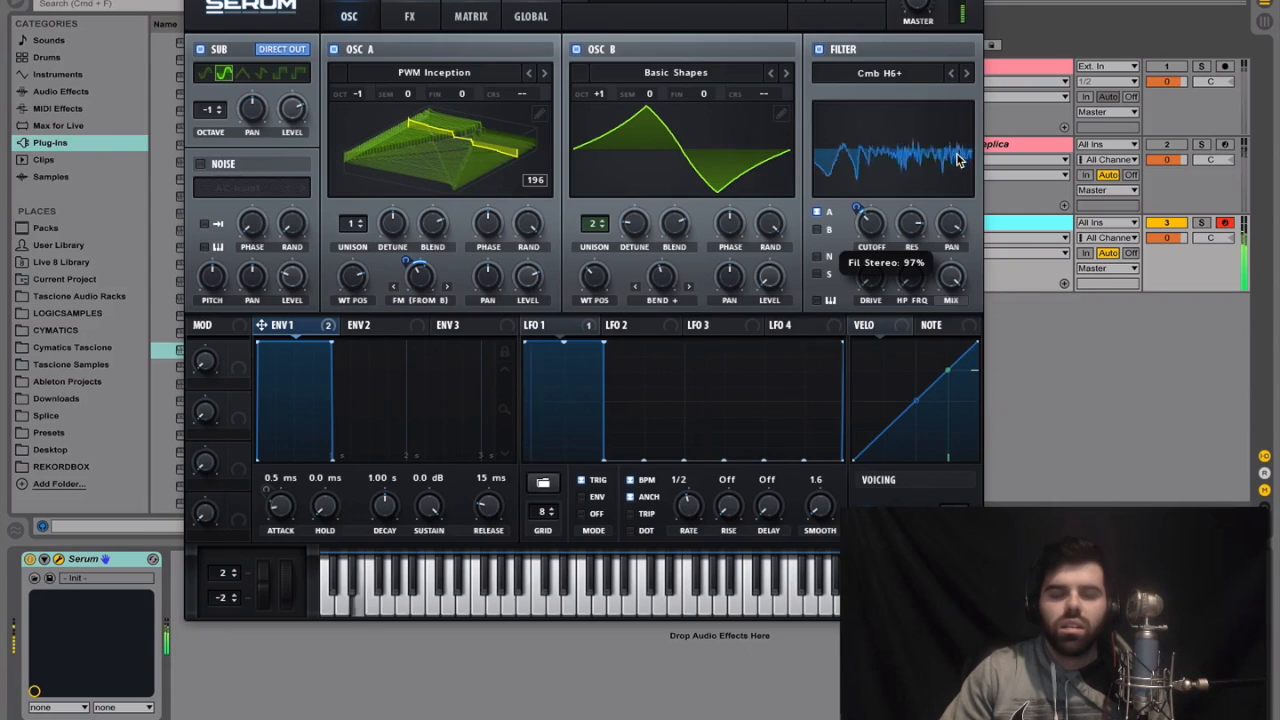
pyautogui.moveTo(956, 222); pyautogui.dragTo(940, 353)
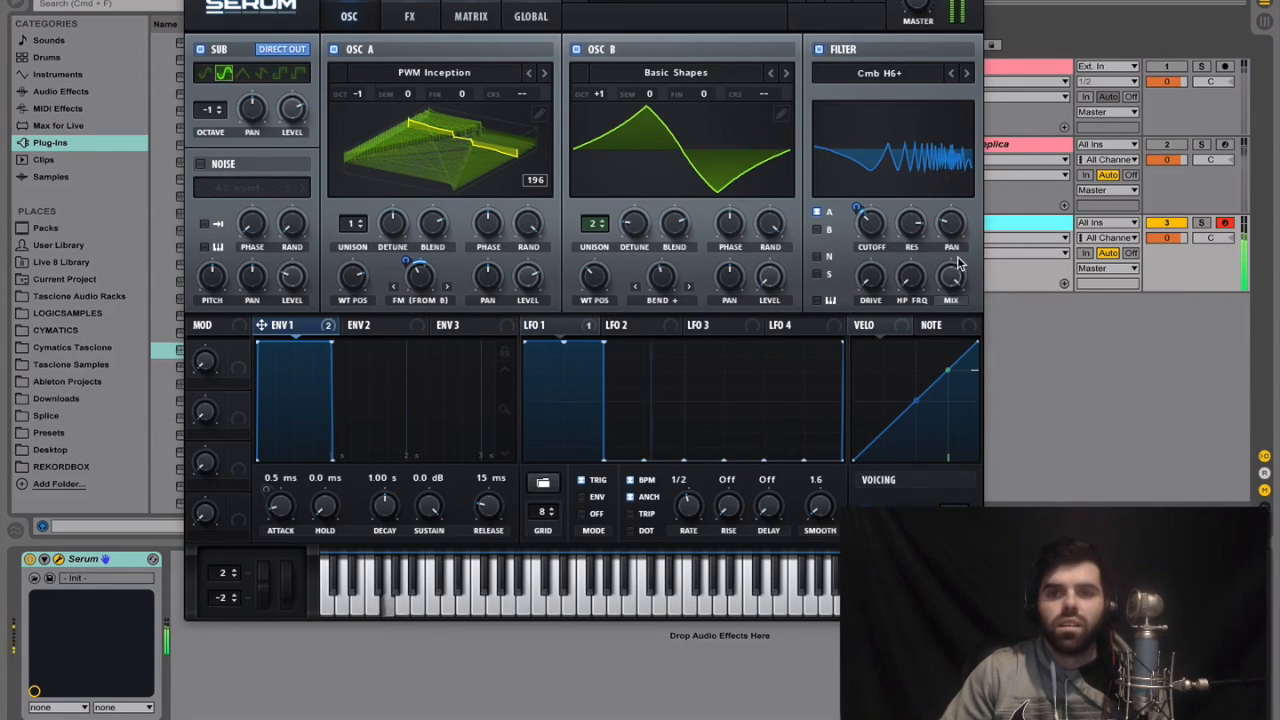
pyautogui.moveTo(952, 236); pyautogui.dragTo(953, 228)
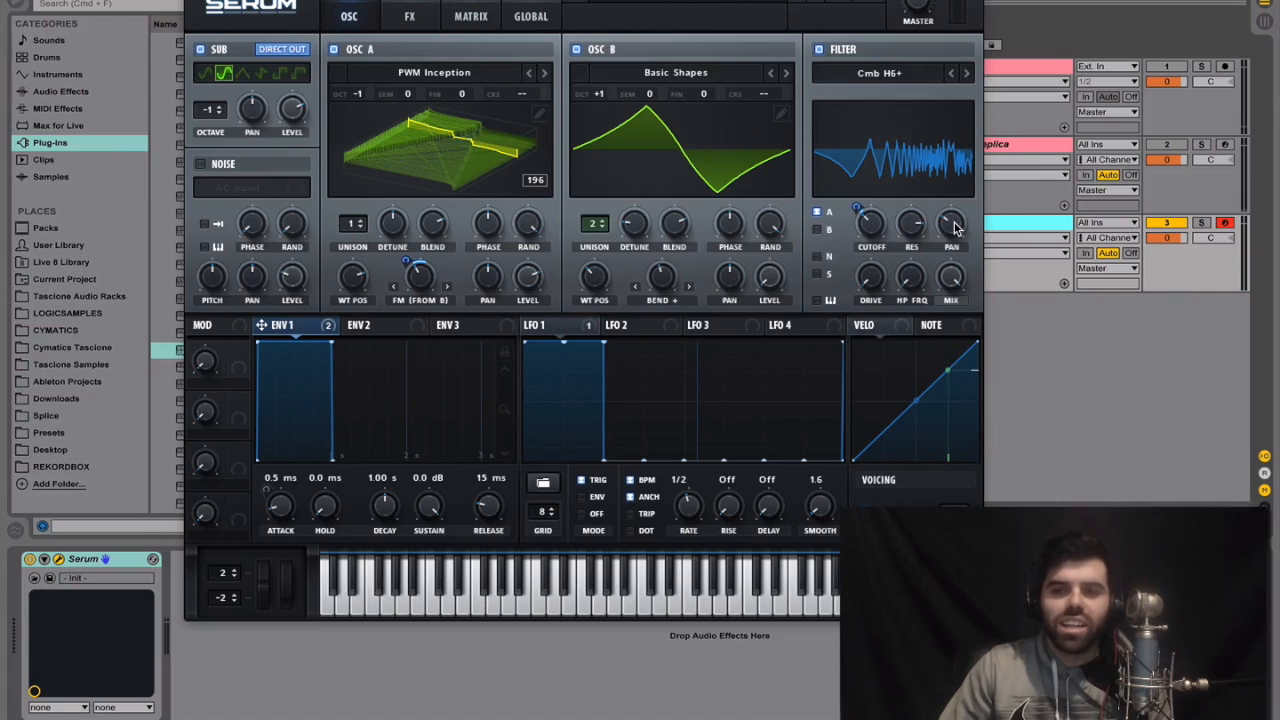
pyautogui.moveTo(955, 230); pyautogui.dragTo(952, 236)
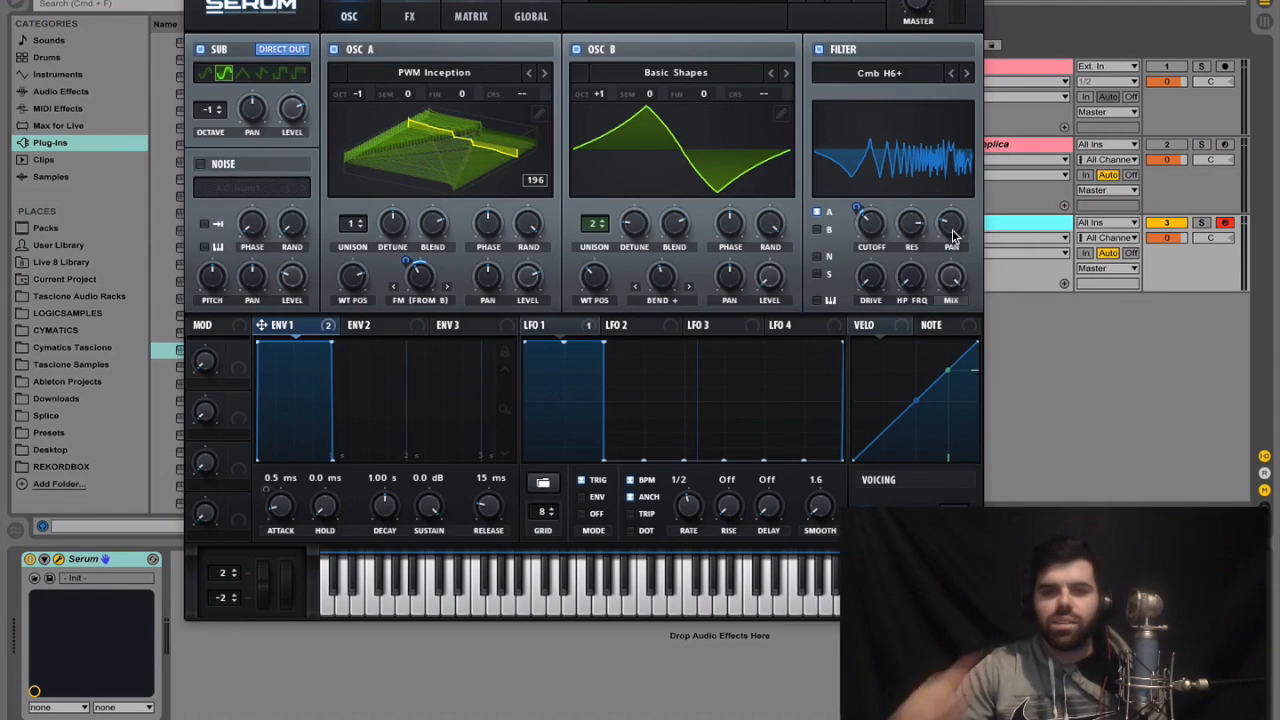
pyautogui.moveTo(952, 236); pyautogui.dragTo(952, 231)
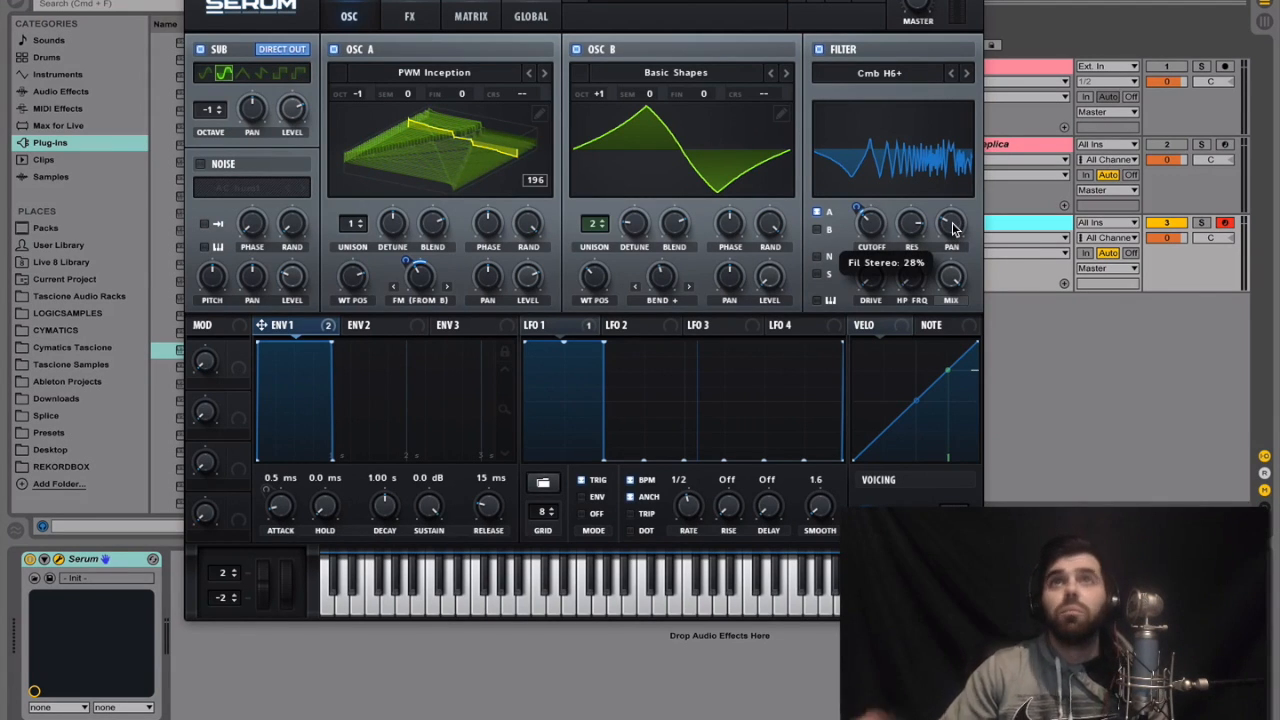
# Sweep the filter's HP FRQ amount through its range and set it slightly below the middle
pyautogui.moveTo(918, 285)
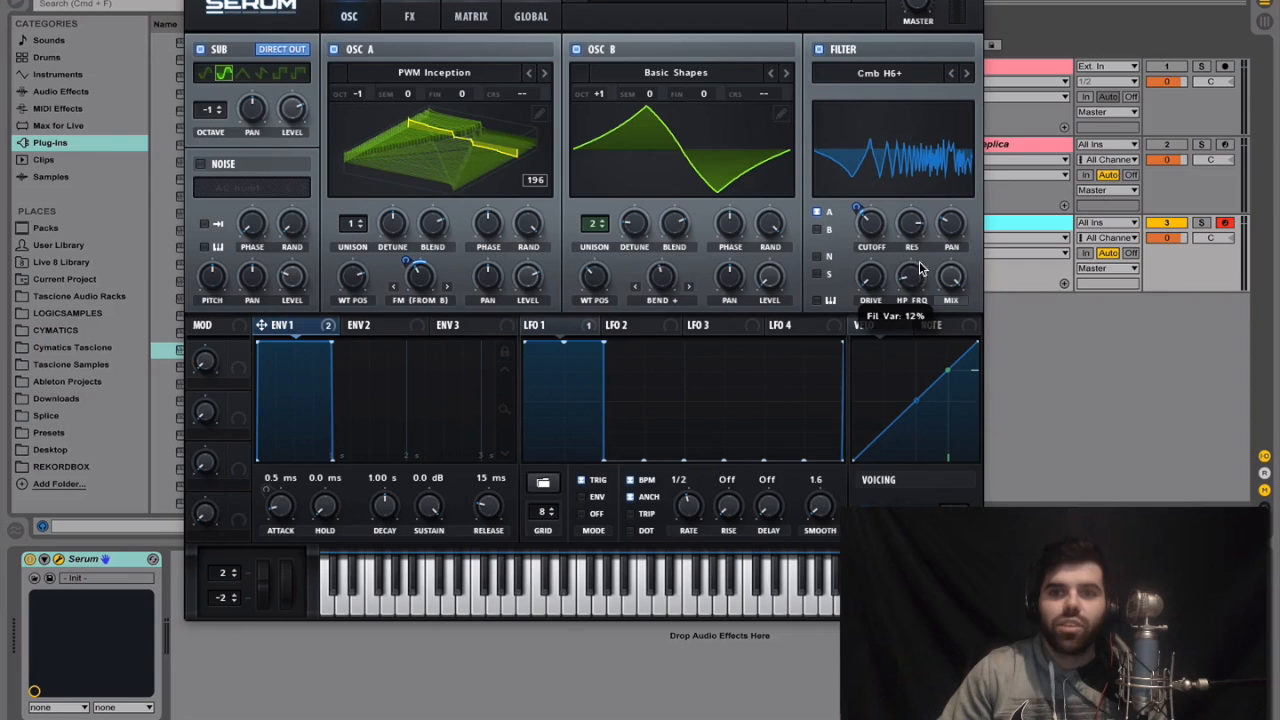
pyautogui.moveTo(921, 258); pyautogui.dragTo(932, 140)
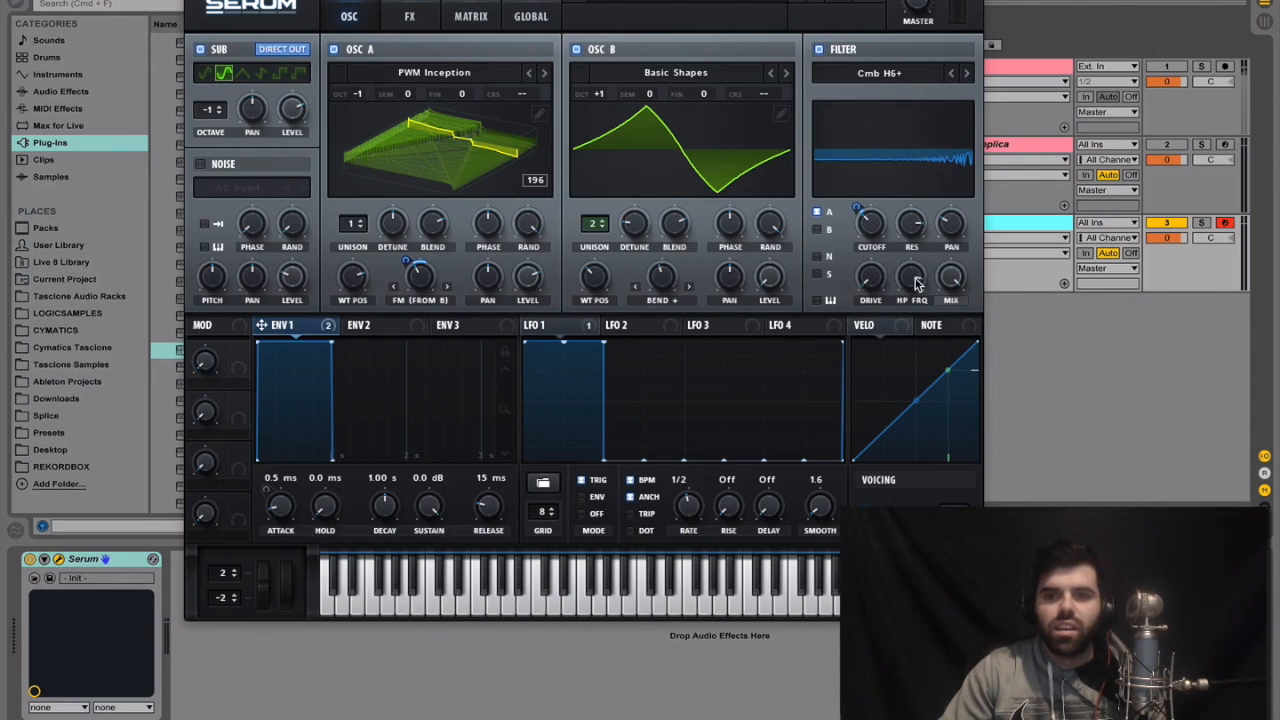
pyautogui.moveTo(913, 284); pyautogui.dragTo(908, 388)
pyautogui.moveTo(913, 287); pyautogui.dragTo(910, 281)
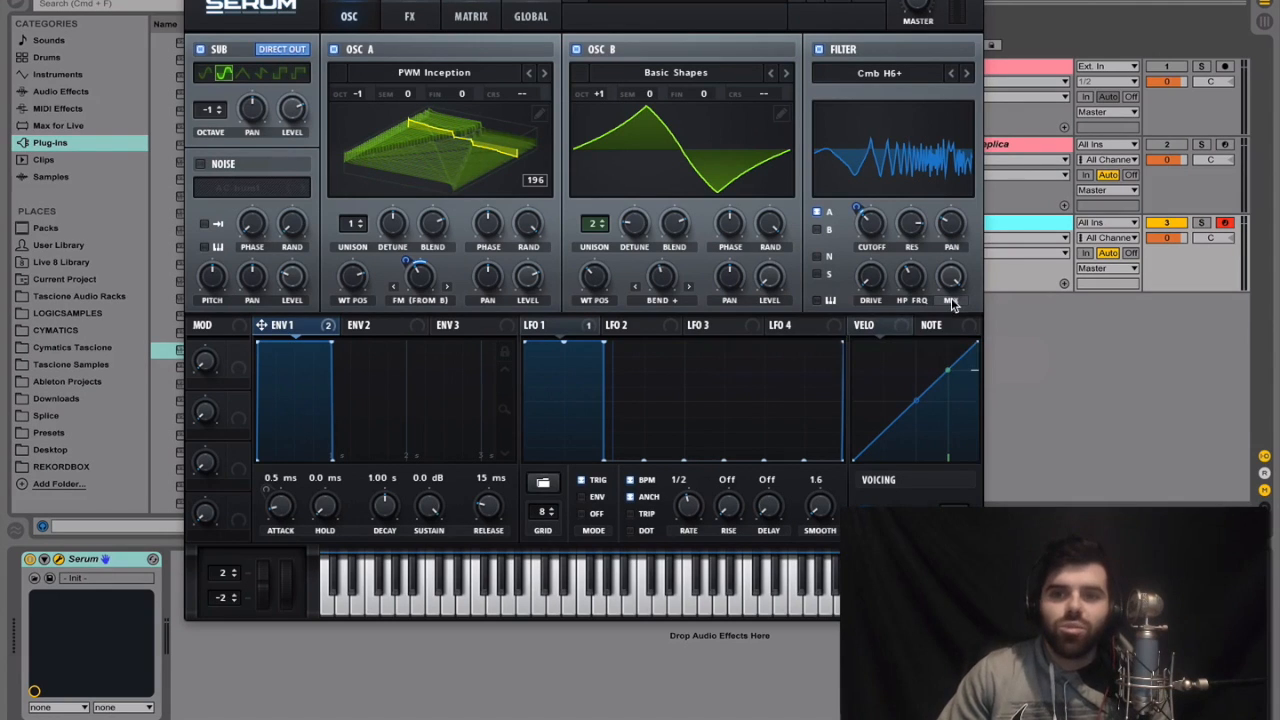
# Switch the filter's Mix control to Level and keep the level at maximum
pyautogui.click(951, 302)
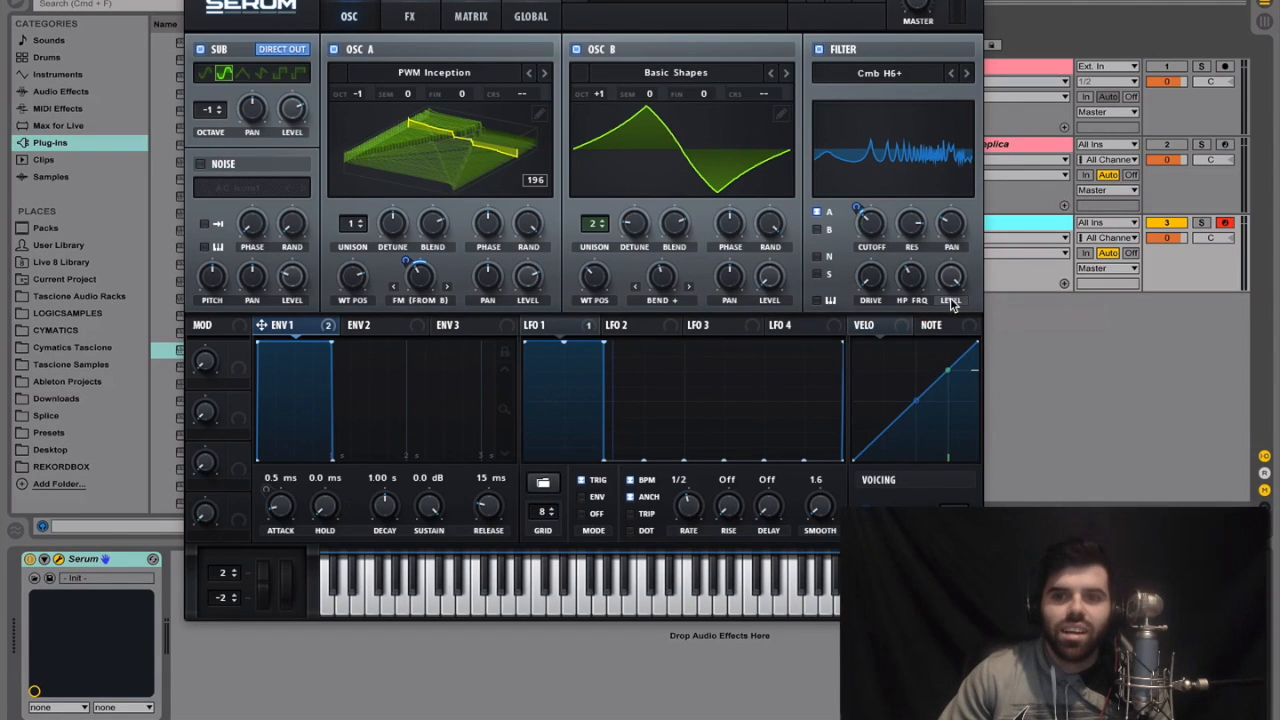
pyautogui.moveTo(957, 276)
pyautogui.mouseDown()
pyautogui.moveTo(960, 494)
pyautogui.moveTo(959, 287)
pyautogui.moveTo(942, 320)
pyautogui.moveTo(944, 470)
pyautogui.moveTo(941, 298)
pyautogui.moveTo(965, 243)
pyautogui.moveTo(972, 260)
pyautogui.mouseUp()
pyautogui.click(949, 300)
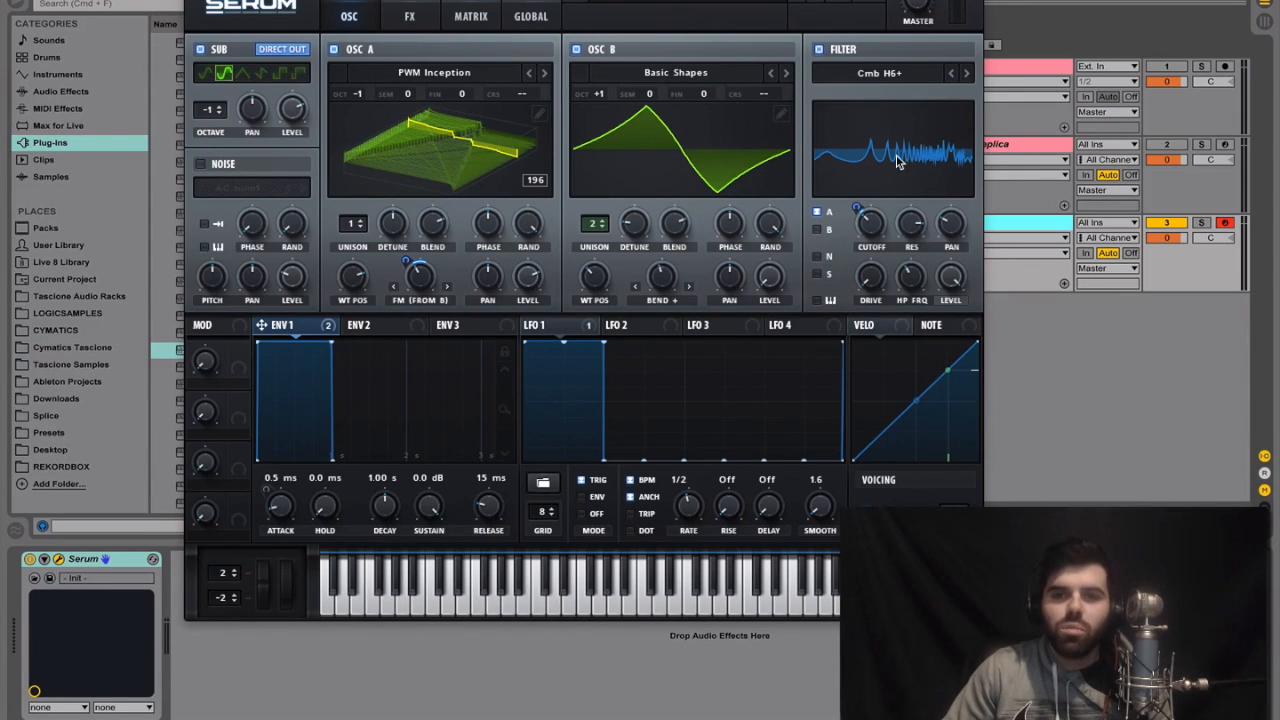
pyautogui.moveTo(947, 268); pyautogui.dragTo(908, 167)
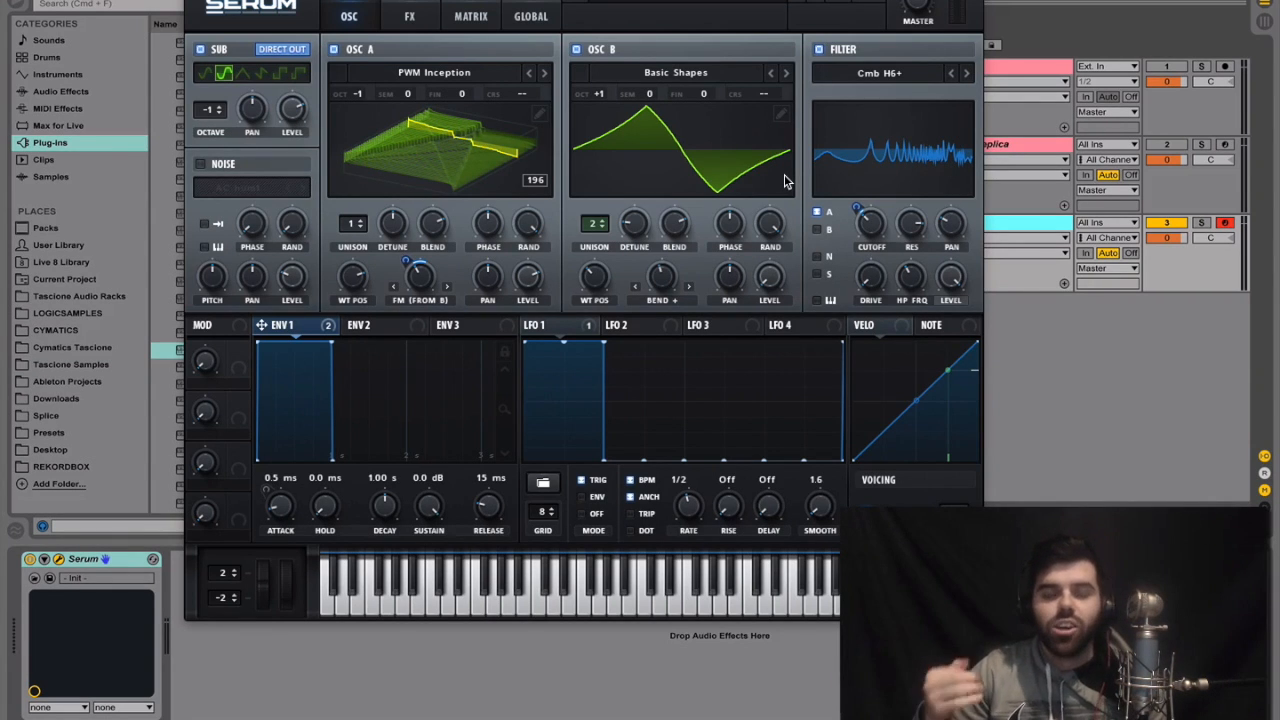
# Test the filter's drive and level, setting drive to 0% and level fully up
pyautogui.moveTo(873, 282); pyautogui.dragTo(865, 343)
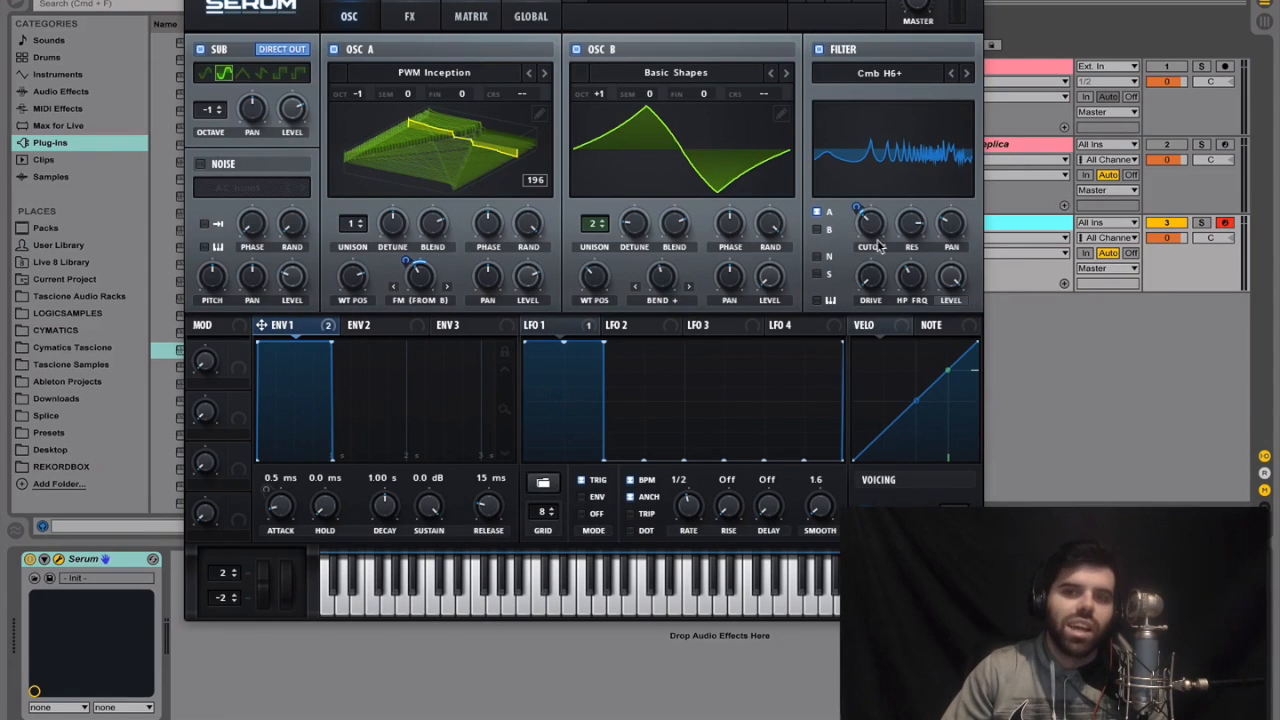
pyautogui.moveTo(874, 279); pyautogui.dragTo(833, 325)
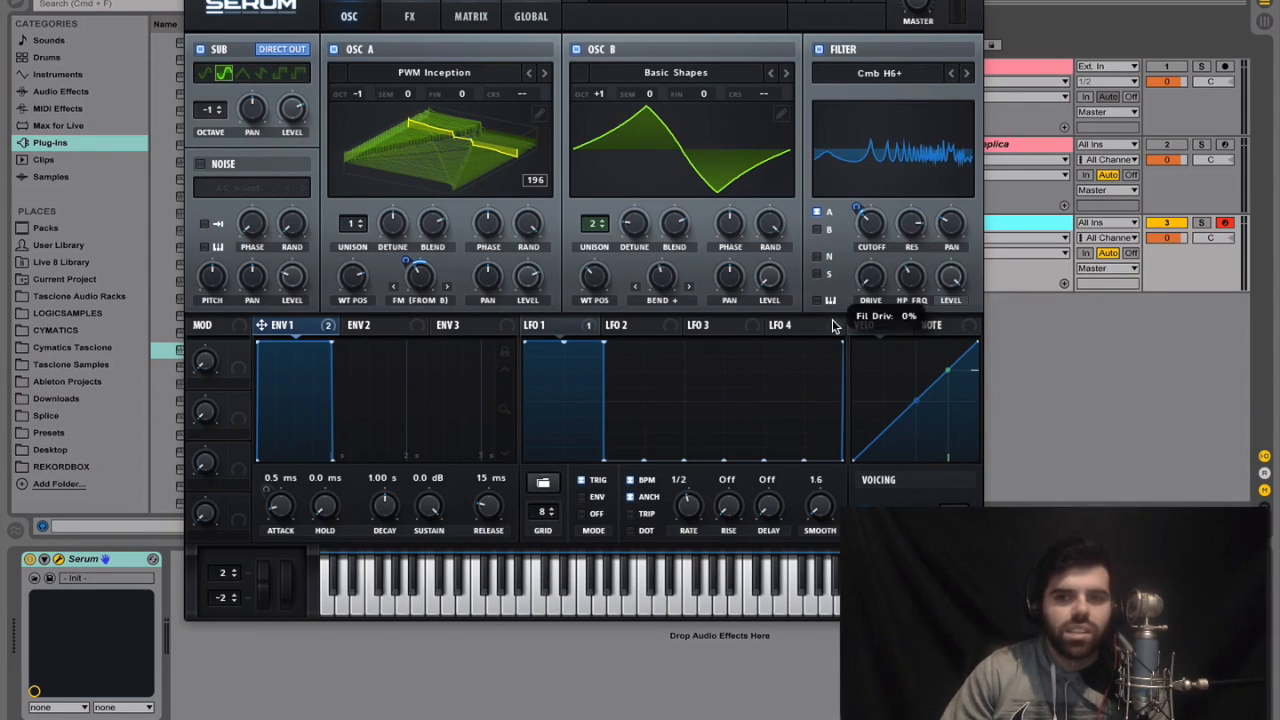
pyautogui.moveTo(951, 281); pyautogui.dragTo(938, 407)
pyautogui.moveTo(933, 327); pyautogui.dragTo(971, 228)
pyautogui.moveTo(875, 286); pyautogui.dragTo(862, 345)
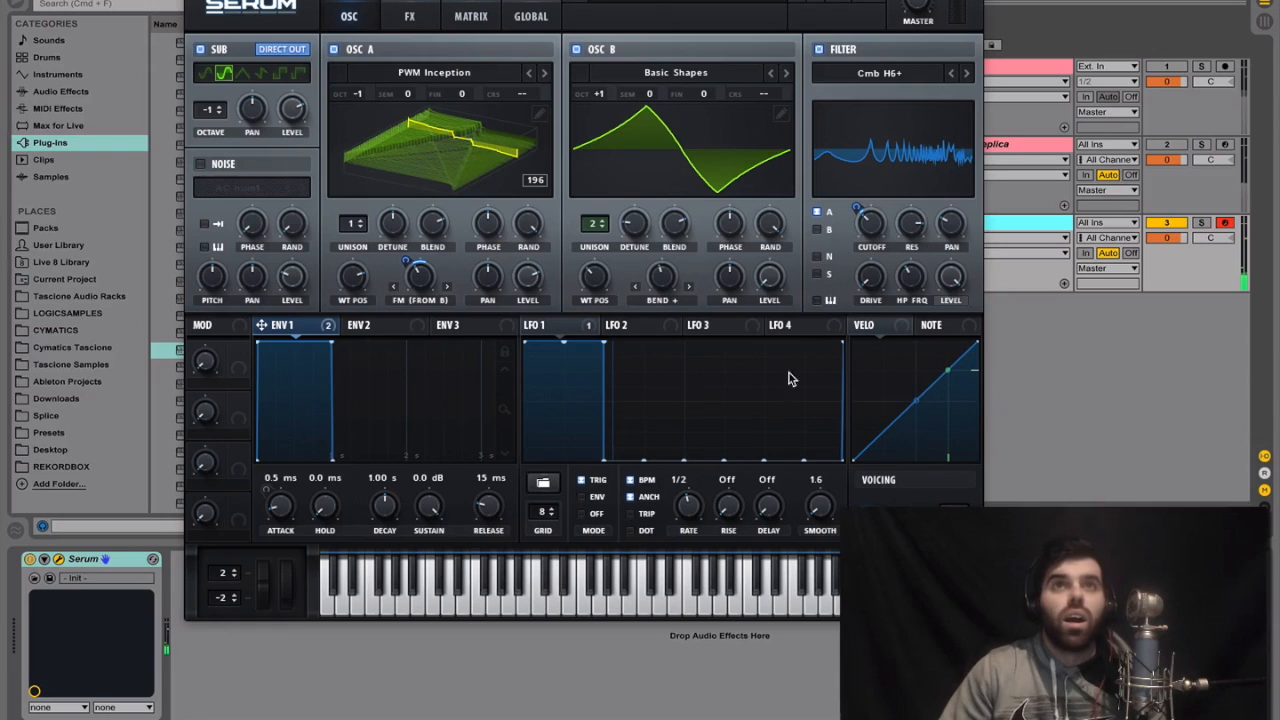
# Shape LFO 2 with a straight ramp falling from maximum to zero across the first quarter of its cycle
pyautogui.click(634, 333)
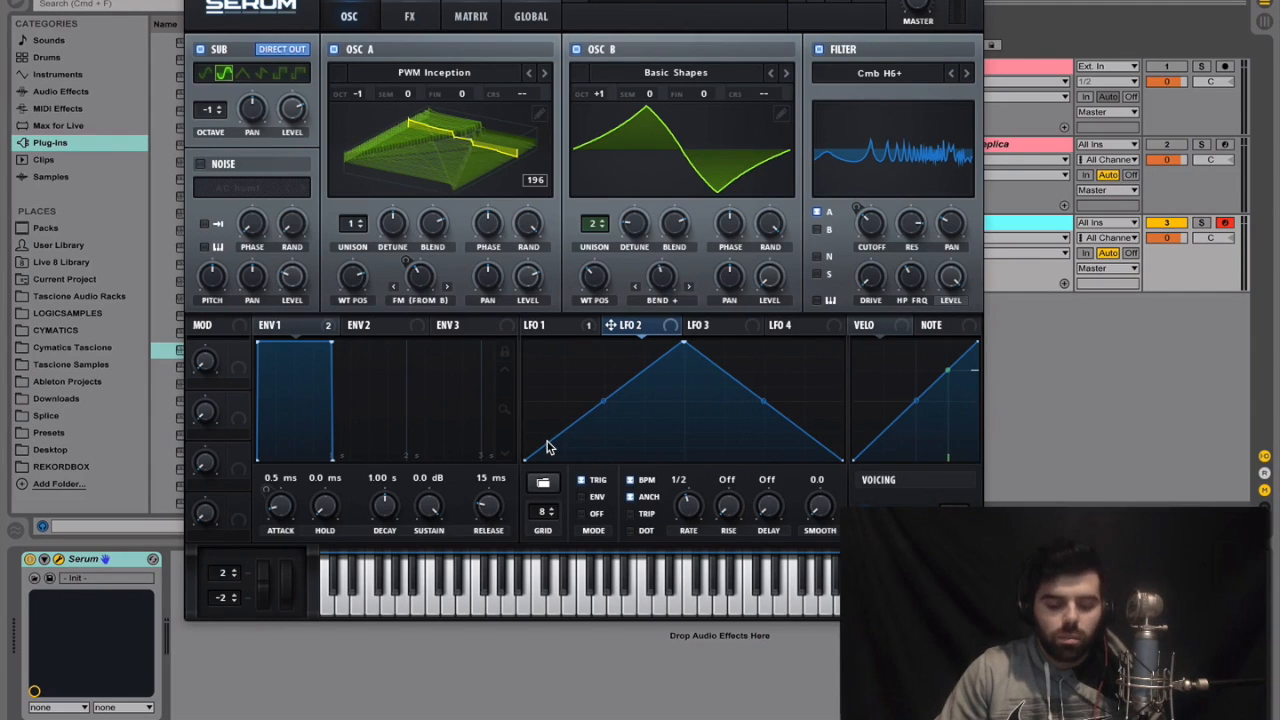
pyautogui.moveTo(546, 448)
pyautogui.mouseDown()
pyautogui.moveTo(532, 333)
pyautogui.moveTo(572, 332)
pyautogui.mouseUp()
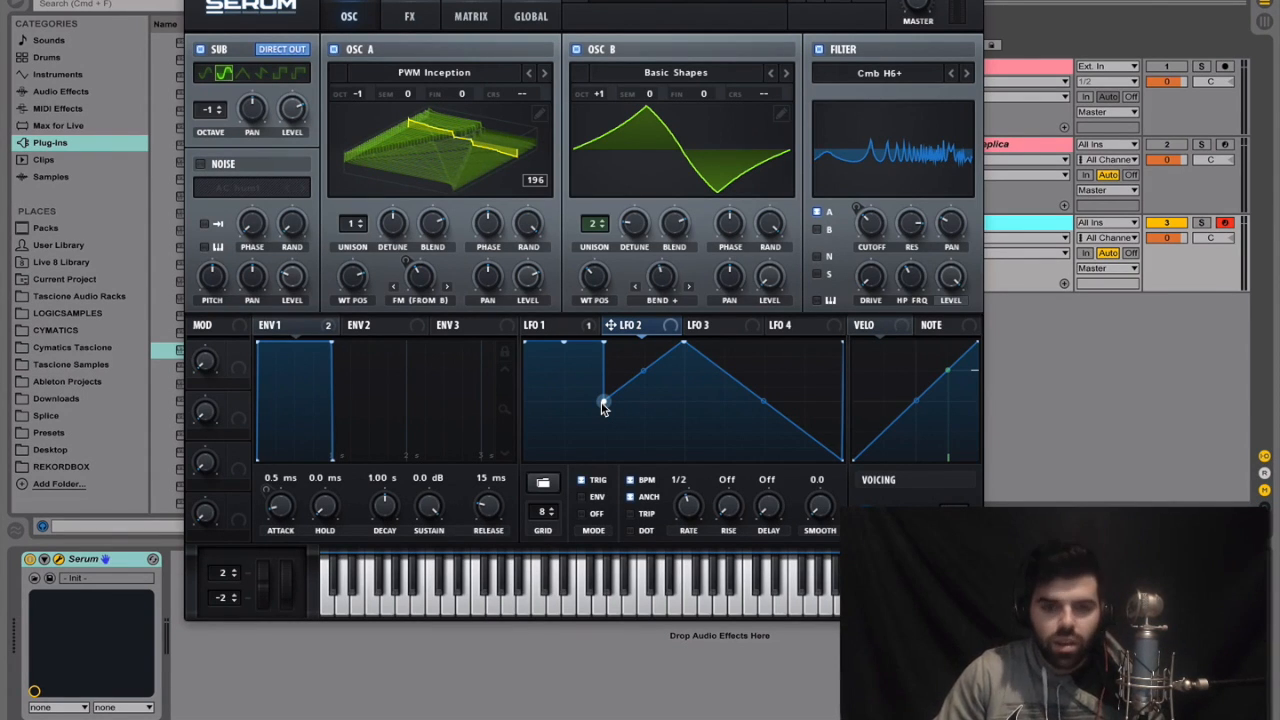
pyautogui.moveTo(603, 405); pyautogui.dragTo(603, 472)
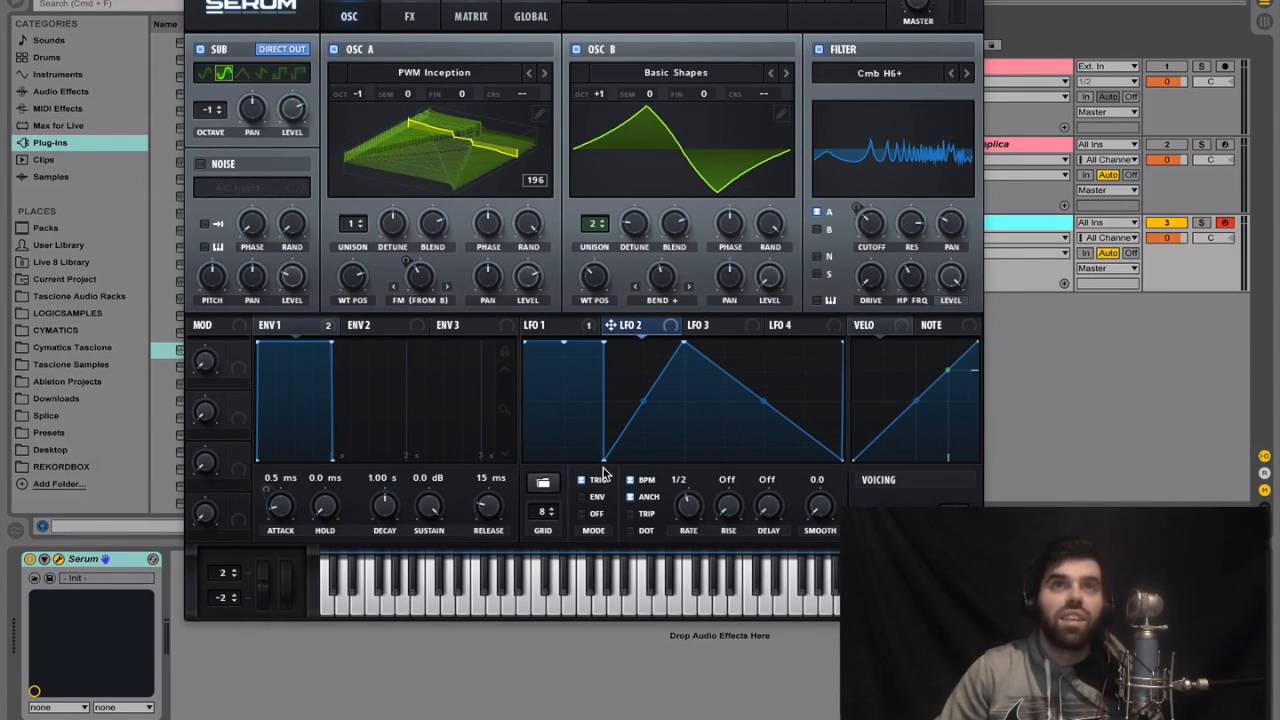
pyautogui.doubleClick(543, 343)
pyautogui.moveTo(543, 343); pyautogui.dragTo(514, 494)
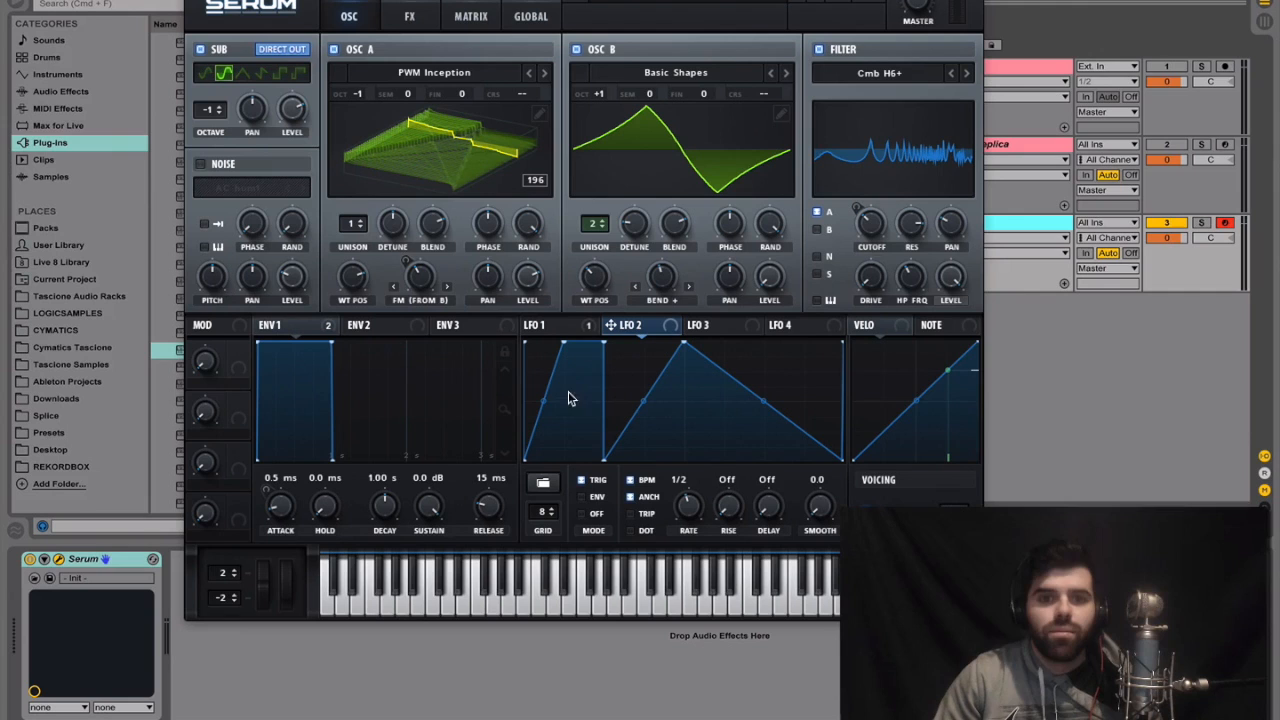
pyautogui.moveTo(551, 376)
pyautogui.mouseDown()
pyautogui.moveTo(506, 326)
pyautogui.moveTo(556, 350)
pyautogui.moveTo(503, 480)
pyautogui.mouseUp()
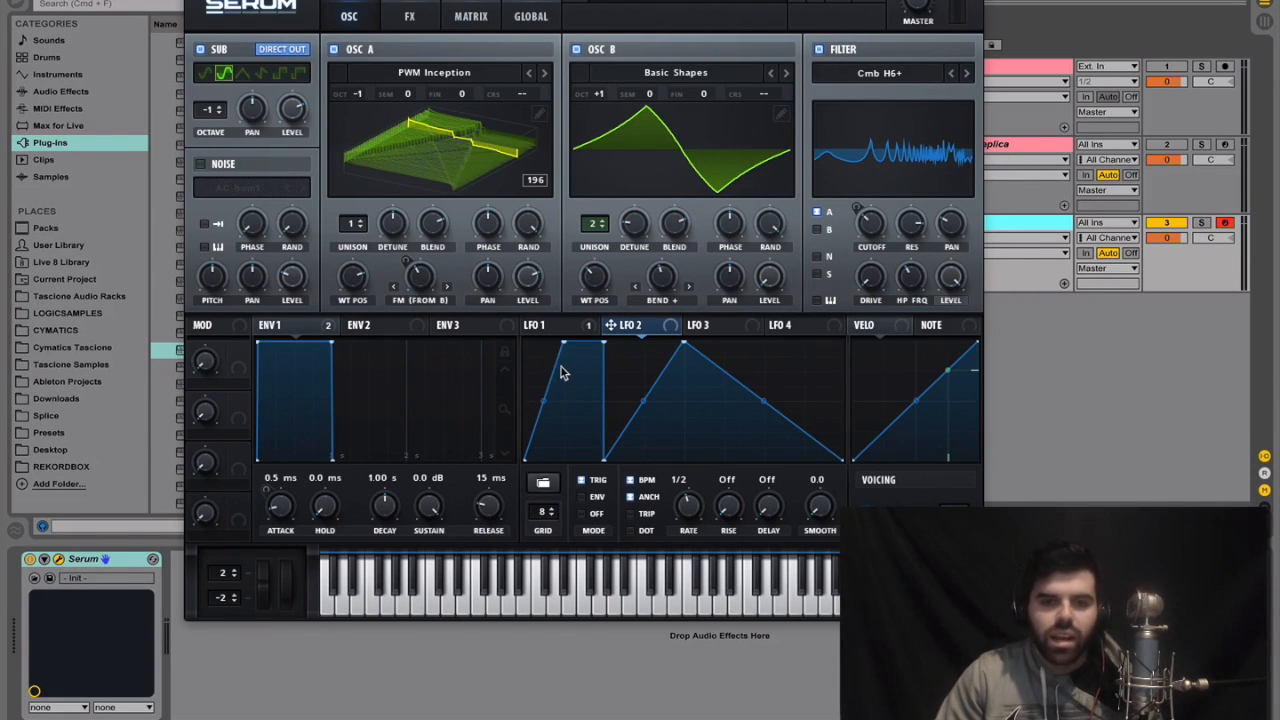
pyautogui.moveTo(549, 363); pyautogui.dragTo(503, 328)
pyautogui.doubleClick(604, 343)
pyautogui.doubleClick(564, 345)
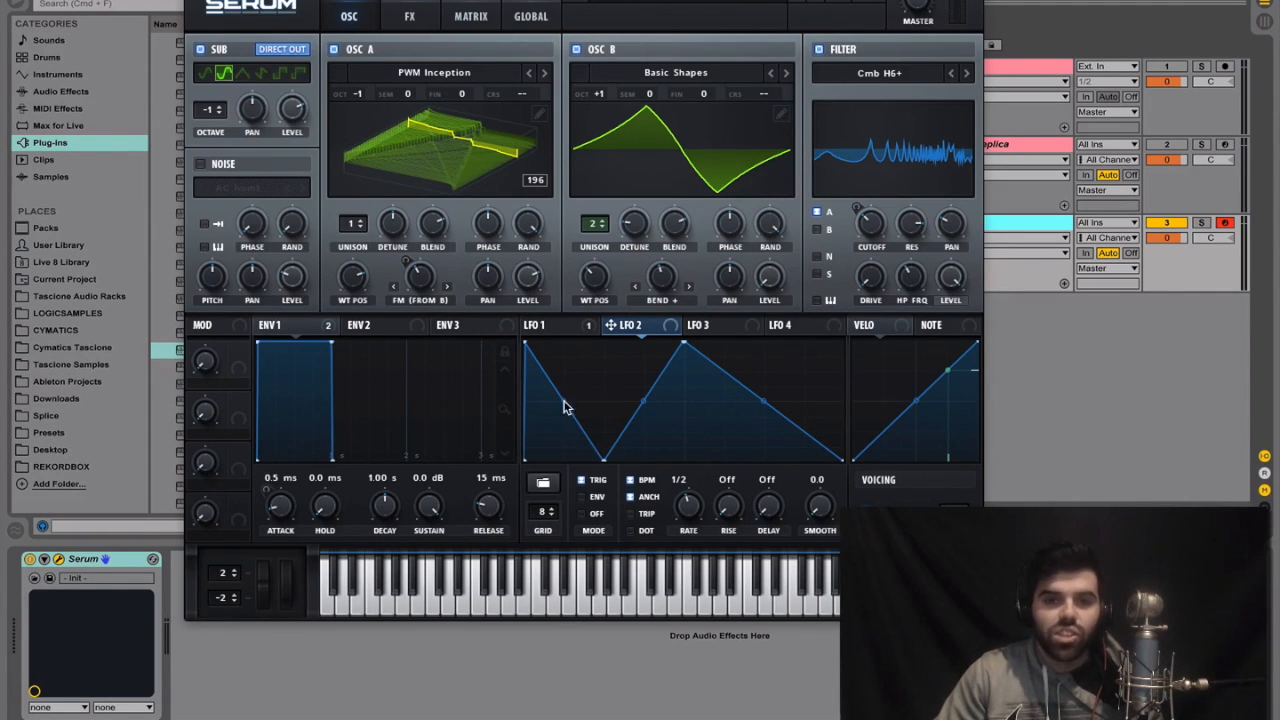
# Draw a matching falling ramp across the second quarter of LFO 2 and flatten the rest of the cycle to zero
pyautogui.moveTo(643, 401); pyautogui.dragTo(686, 460)
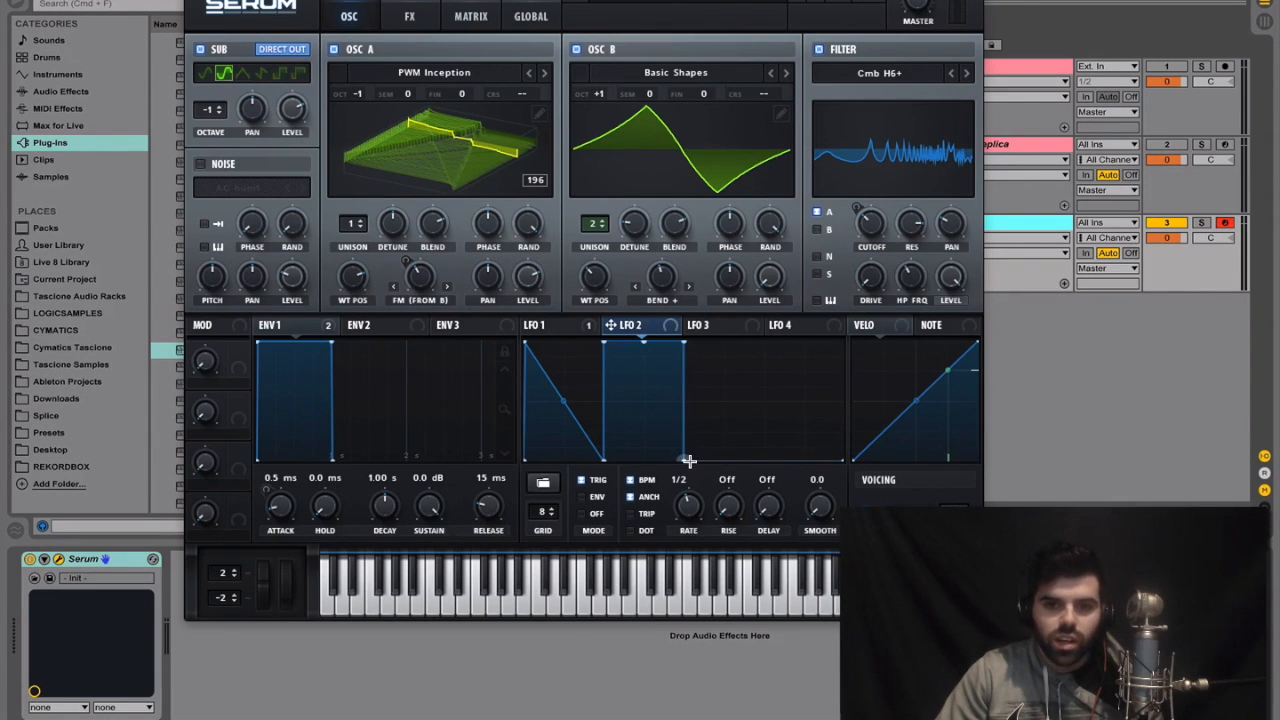
pyautogui.doubleClick(683, 344)
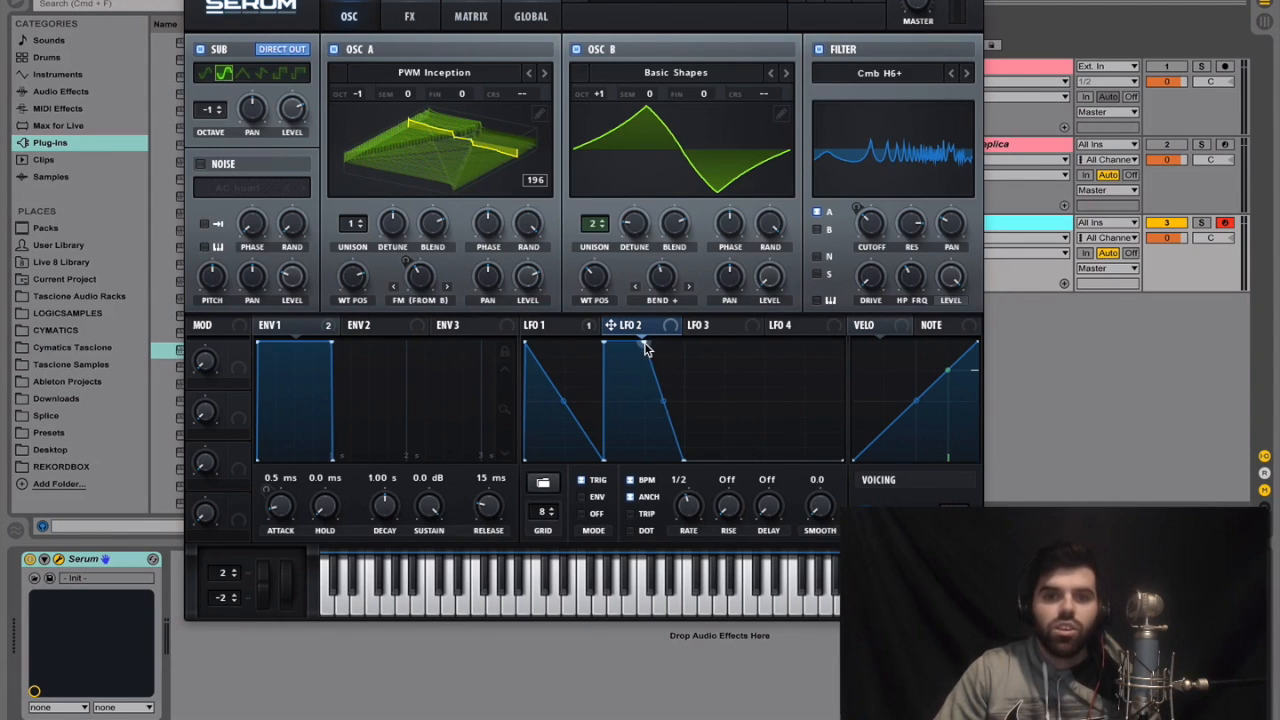
pyautogui.doubleClick(645, 345)
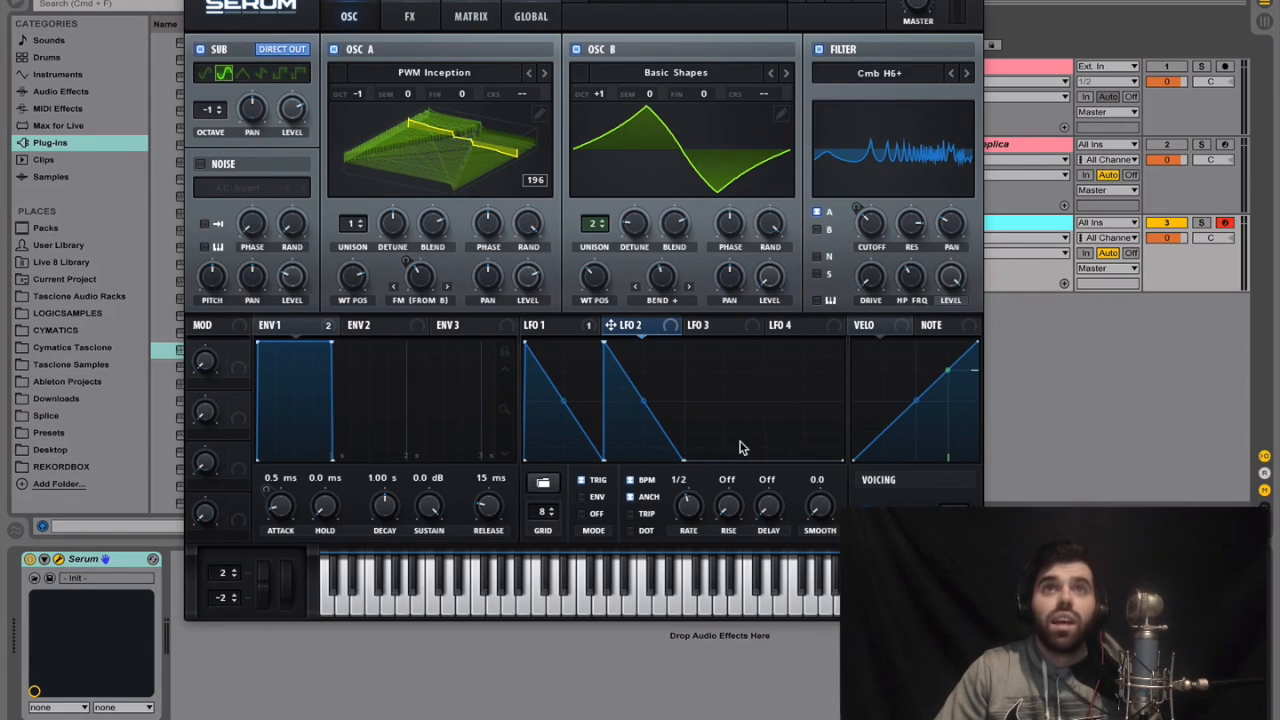
# Draw a falling ramp in LFO 2's last quarter and bow all three ramps outward into convex curves
pyautogui.moveTo(785, 461)
pyautogui.mouseDown()
pyautogui.moveTo(793, 338)
pyautogui.moveTo(820, 342)
pyautogui.mouseUp()
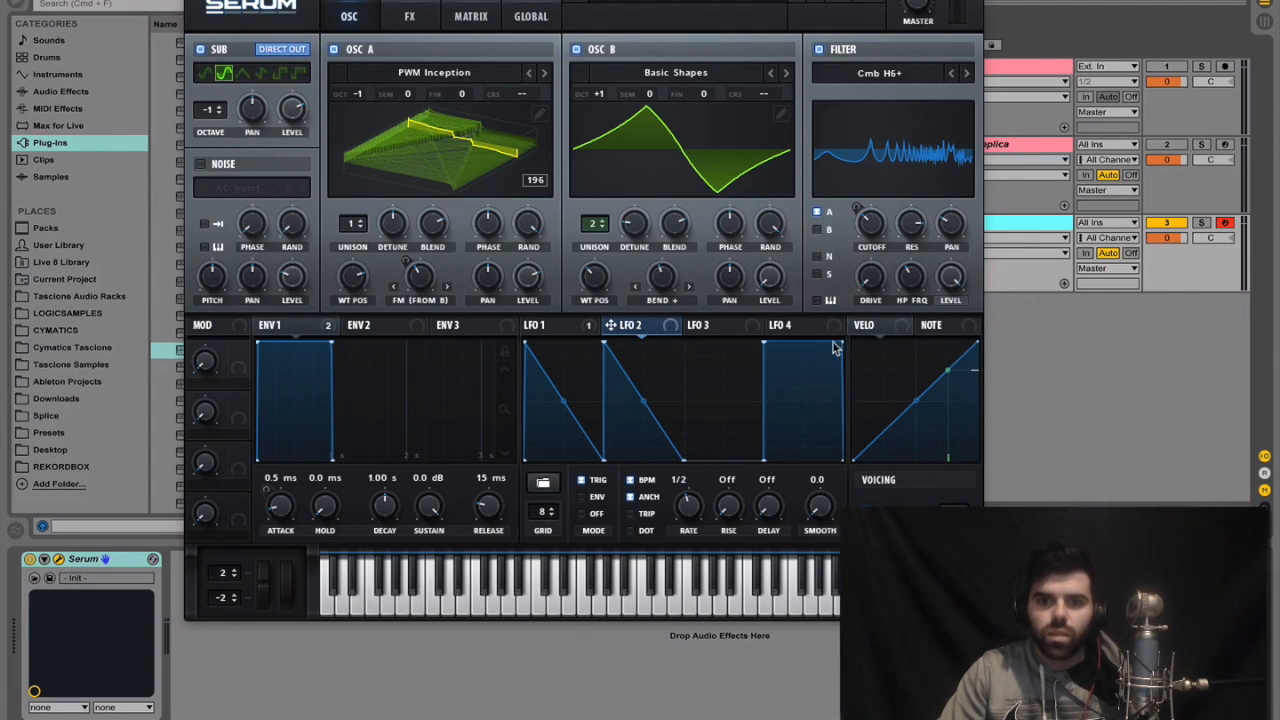
pyautogui.doubleClick(841, 343)
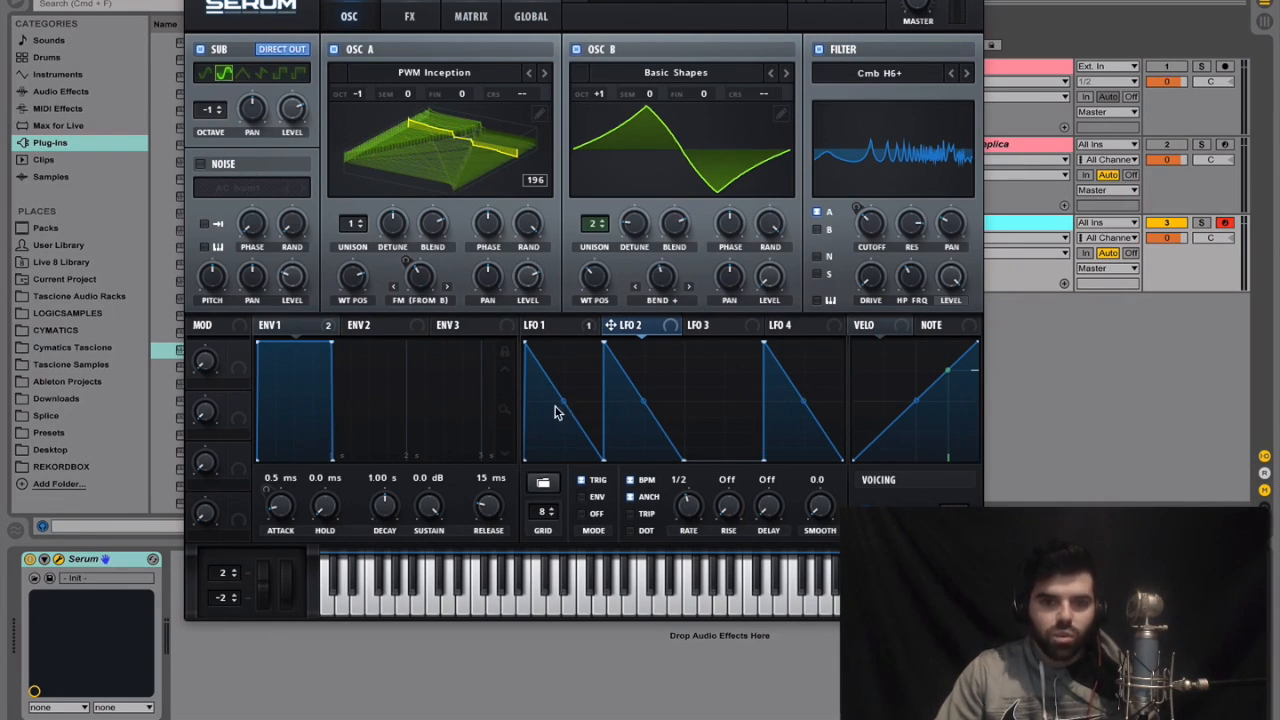
pyautogui.moveTo(565, 402); pyautogui.dragTo(564, 386)
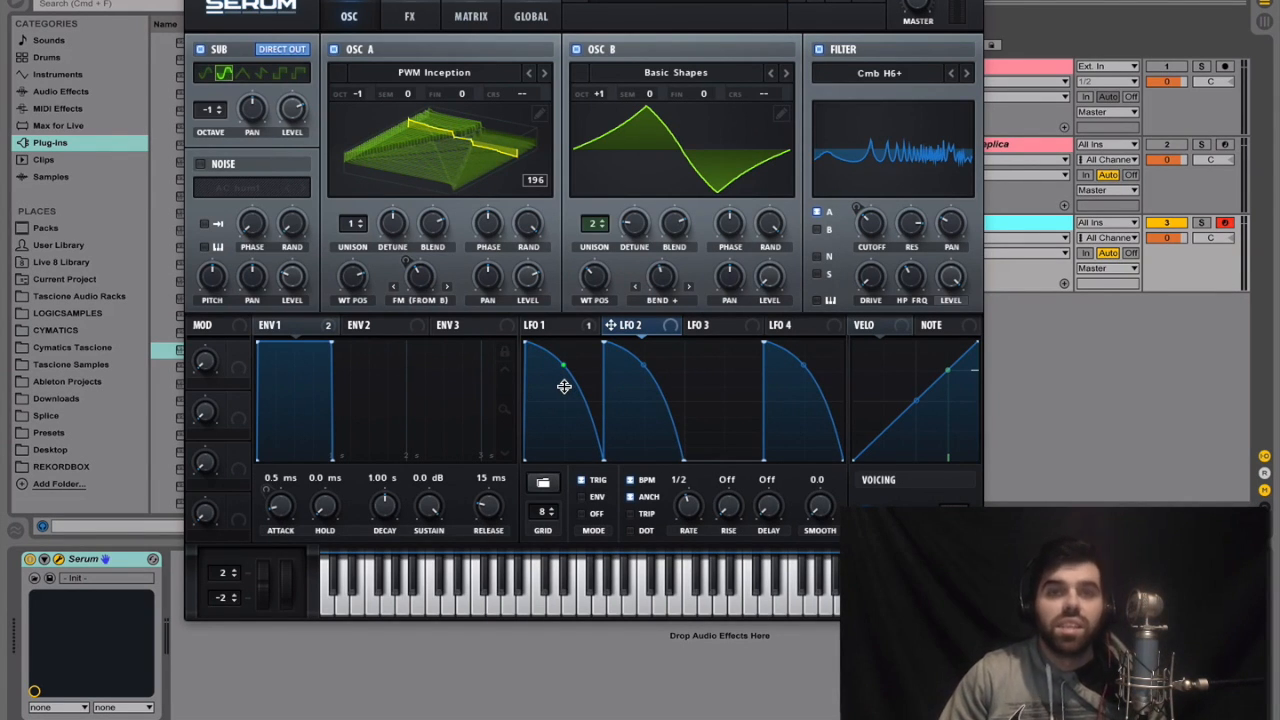
pyautogui.moveTo(564, 386); pyautogui.dragTo(564, 388)
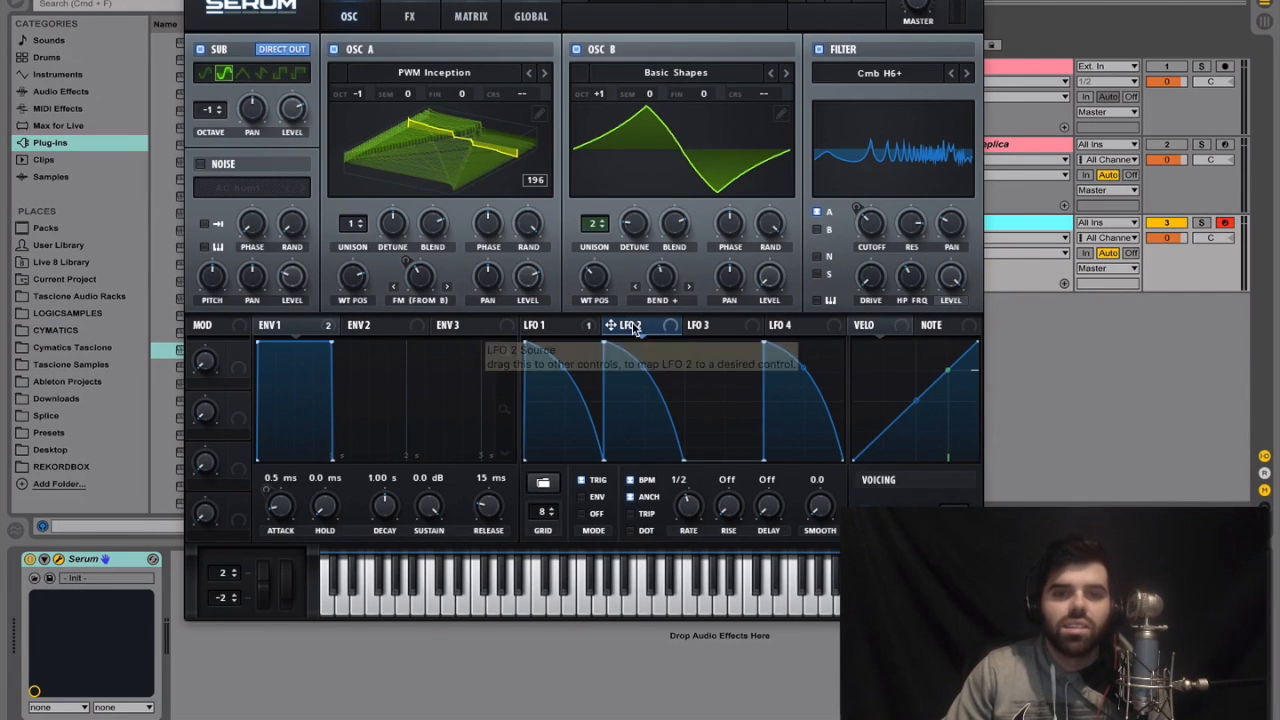
# Assign LFO 2 to OSC A's level and the sub oscillator's level, both at full modulation depth
pyautogui.moveTo(613, 325); pyautogui.dragTo(530, 288)
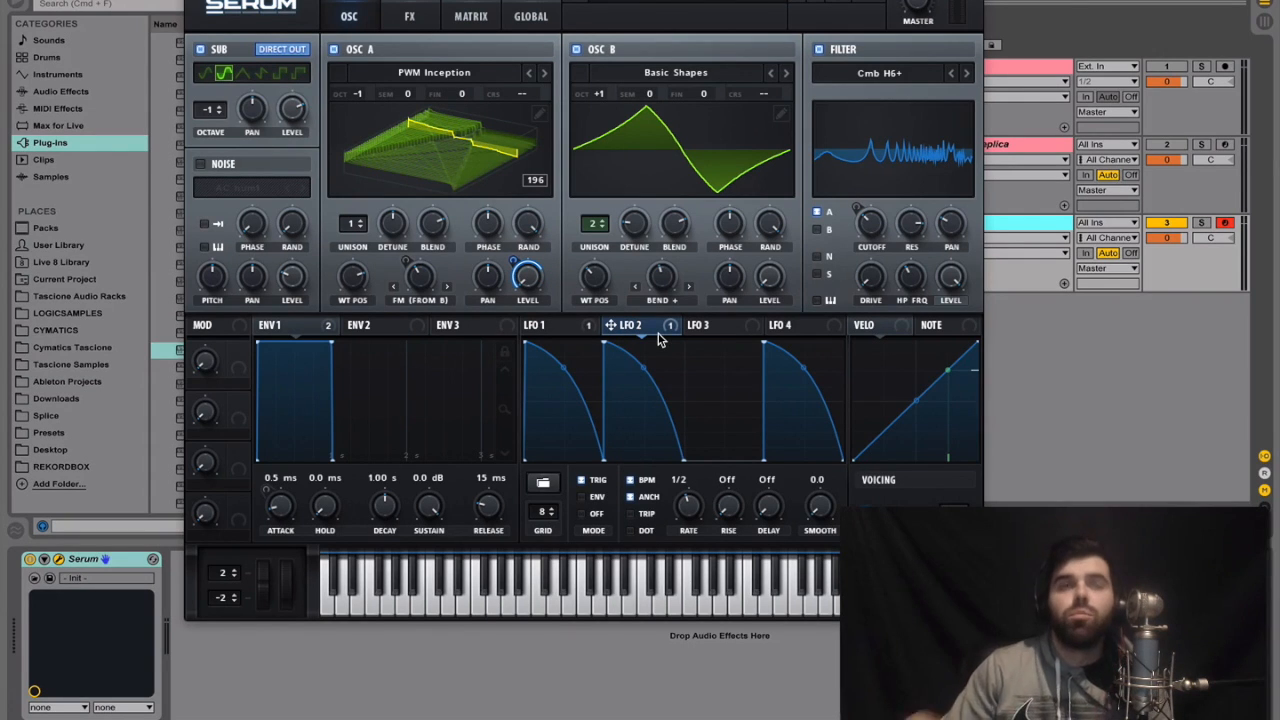
pyautogui.moveTo(659, 340)
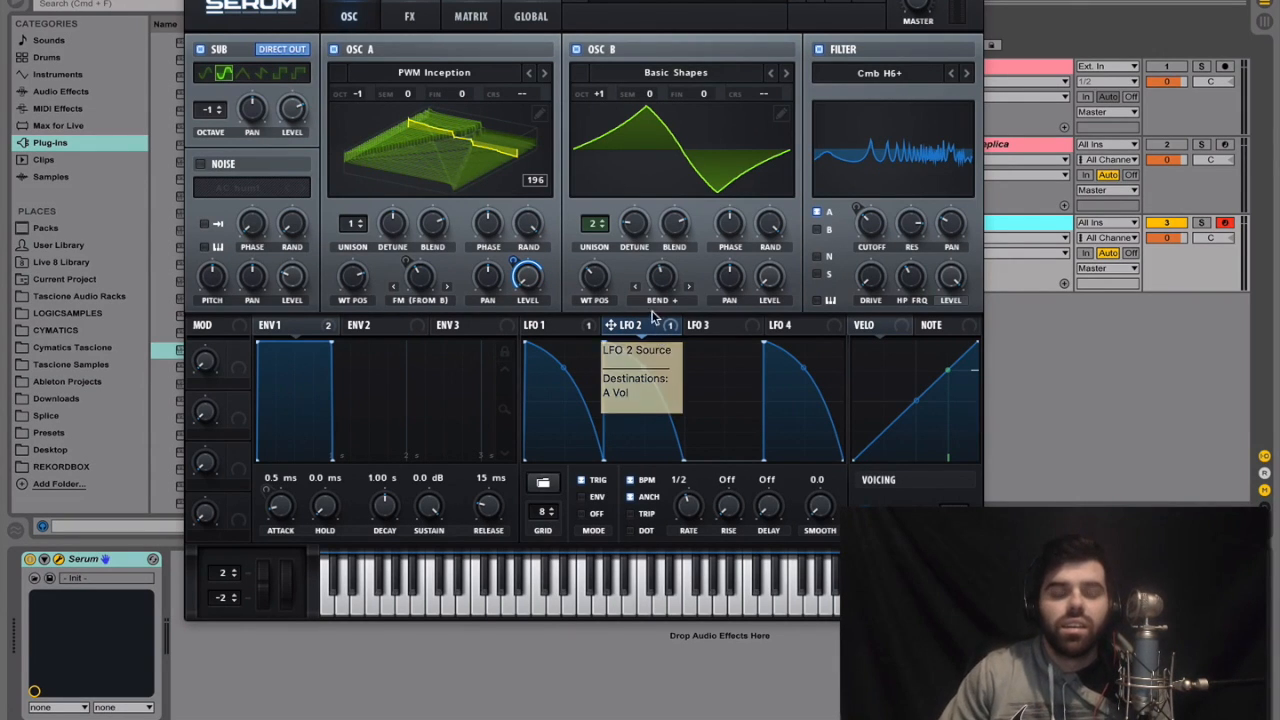
pyautogui.moveTo(640, 328); pyautogui.dragTo(298, 106)
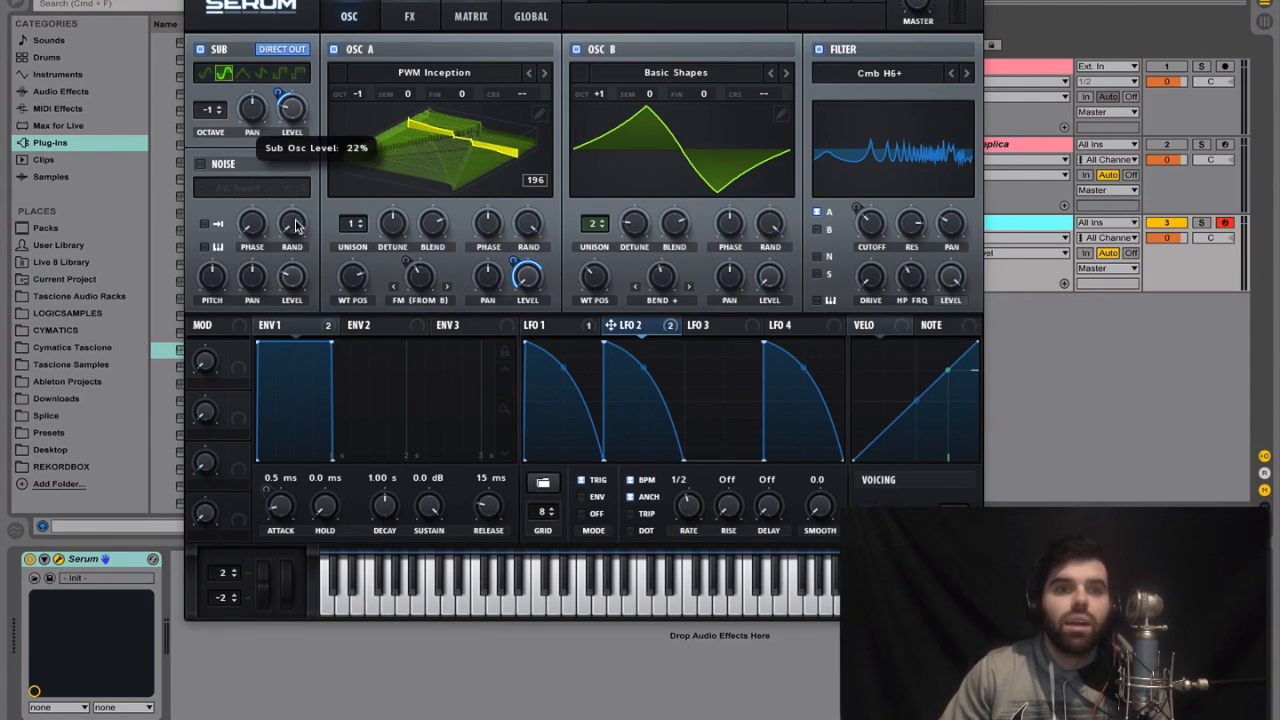
pyautogui.moveTo(293, 116); pyautogui.dragTo(287, 60)
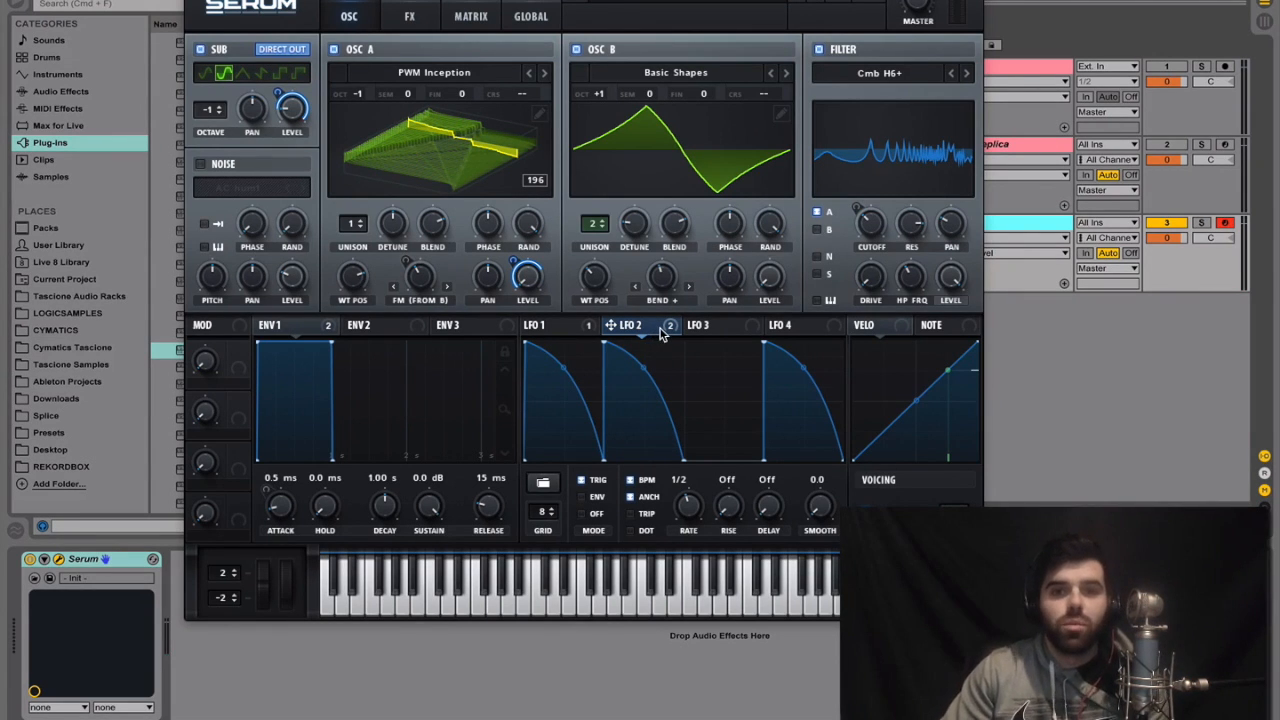
# Assign LFO 2 to OSC A's wavetable position with a small amount and to OSC B's Bend + warp at about 18
pyautogui.moveTo(668, 328); pyautogui.dragTo(344, 281)
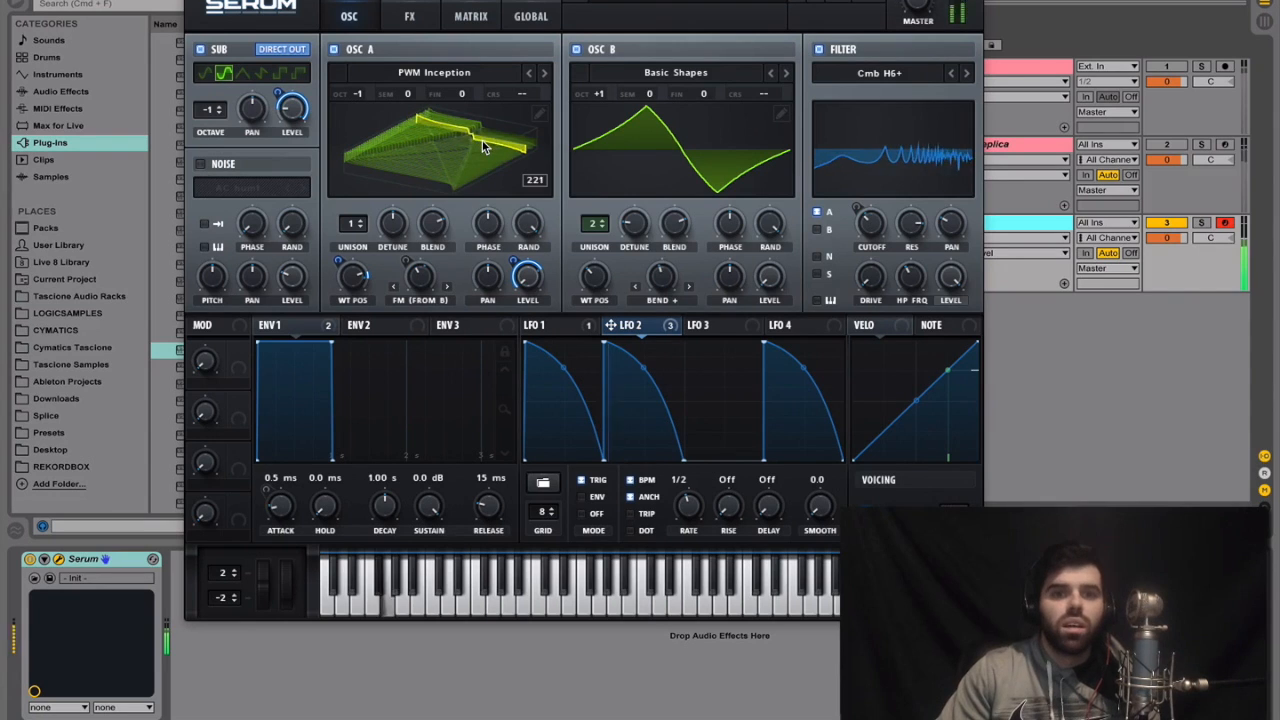
pyautogui.moveTo(611, 326); pyautogui.dragTo(649, 303)
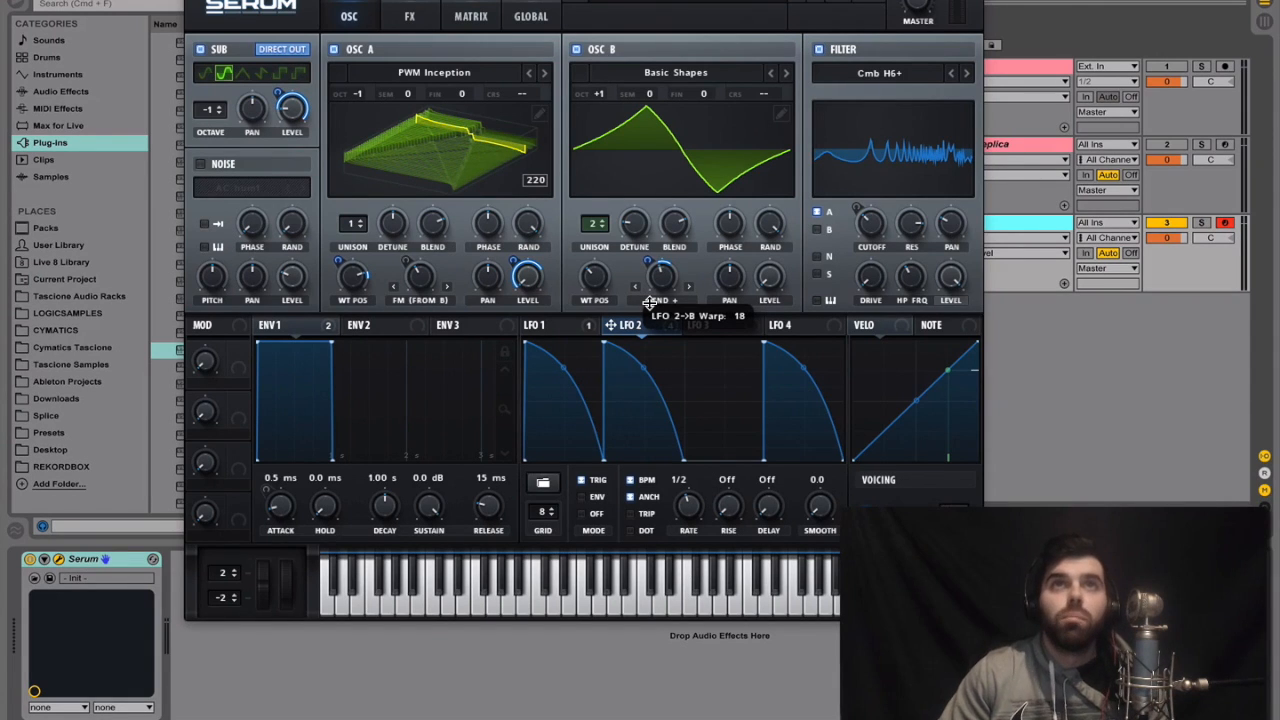
pyautogui.moveTo(649, 303); pyautogui.dragTo(649, 301)
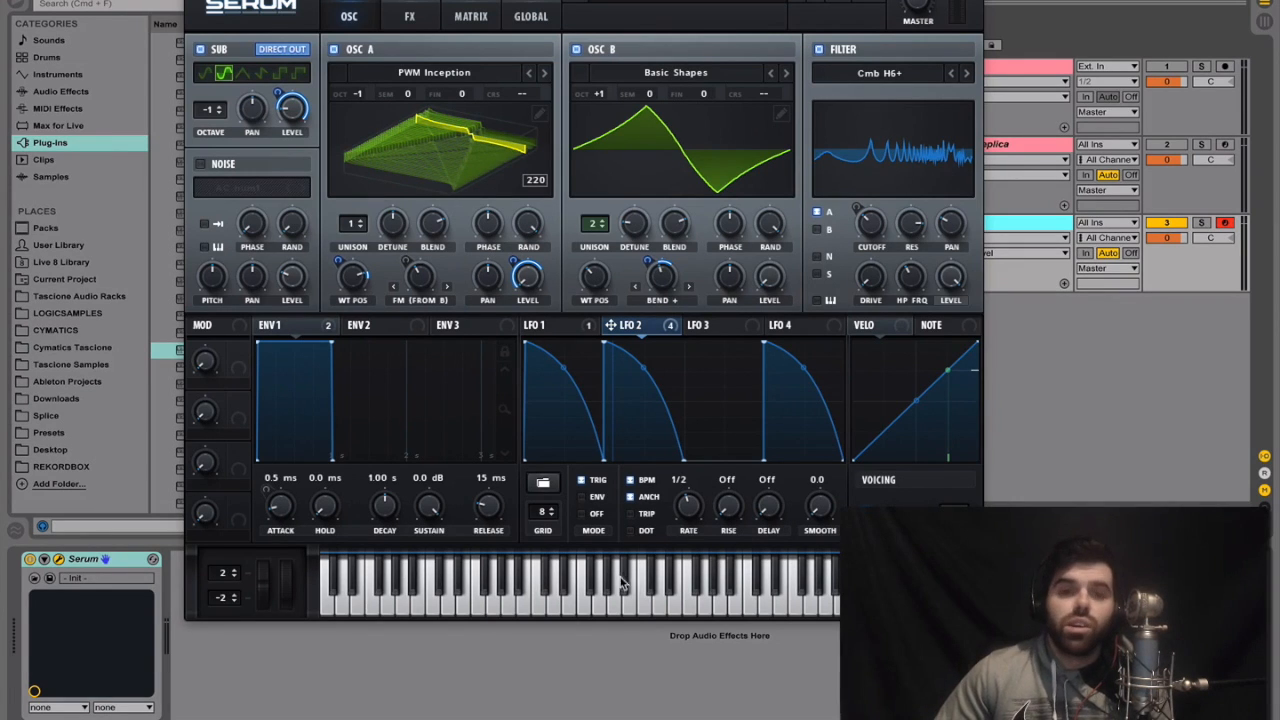
# Assign LFO 2 to the filter's level at full modulation depth and test the filter's cutoff range
pyautogui.moveTo(628, 332); pyautogui.dragTo(946, 282)
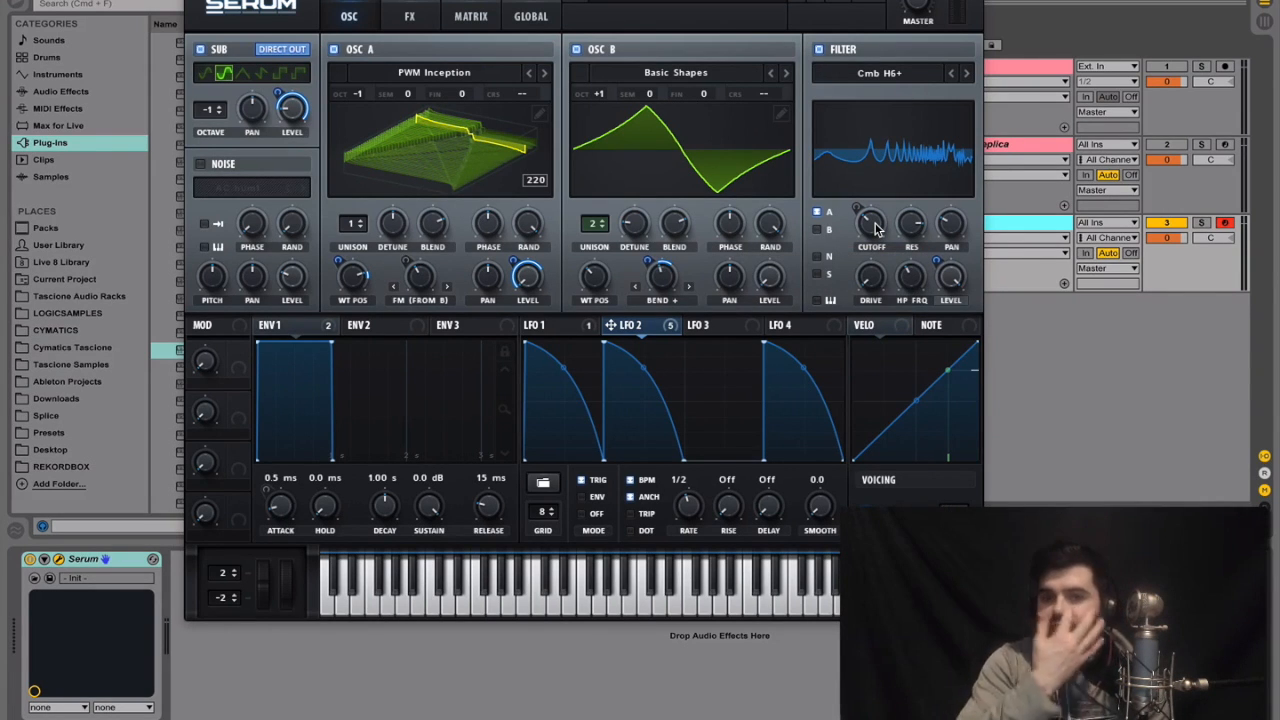
pyautogui.moveTo(874, 229); pyautogui.dragTo(862, 286)
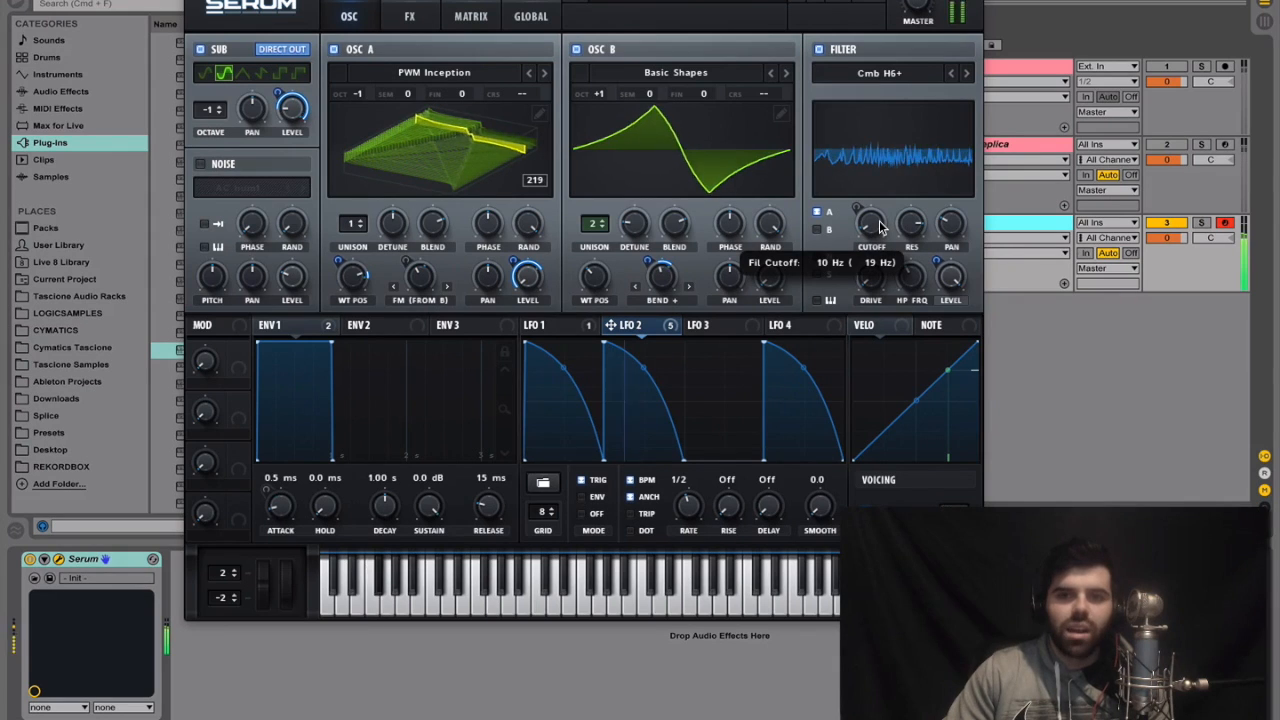
pyautogui.moveTo(880, 228); pyautogui.dragTo(883, 186)
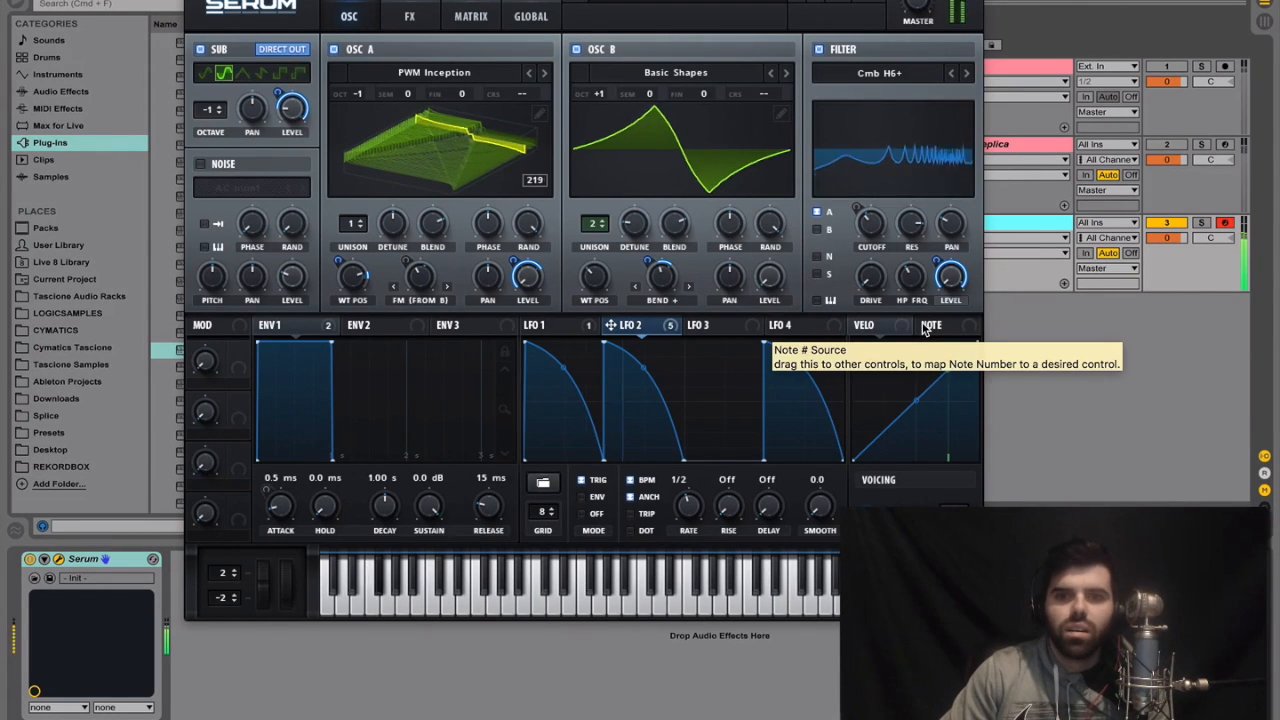
pyautogui.moveTo(926, 330); pyautogui.dragTo(950, 281)
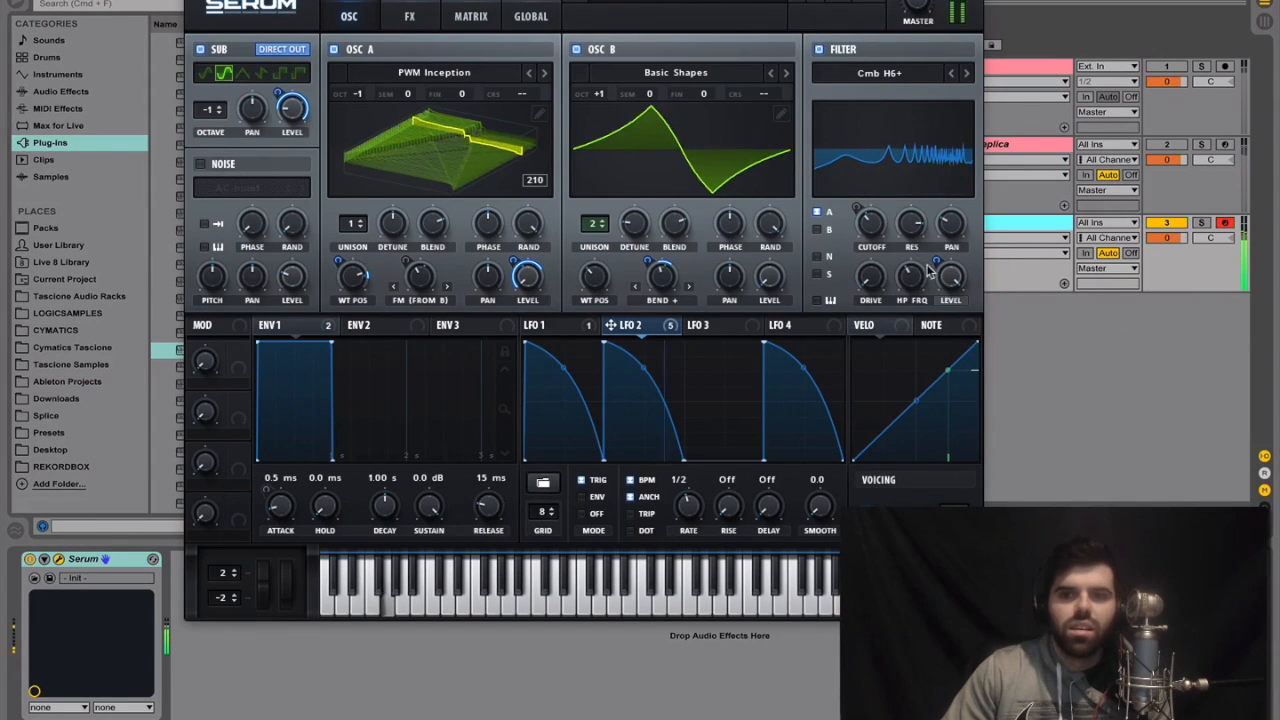
pyautogui.moveTo(950, 281); pyautogui.dragTo(930, 640)
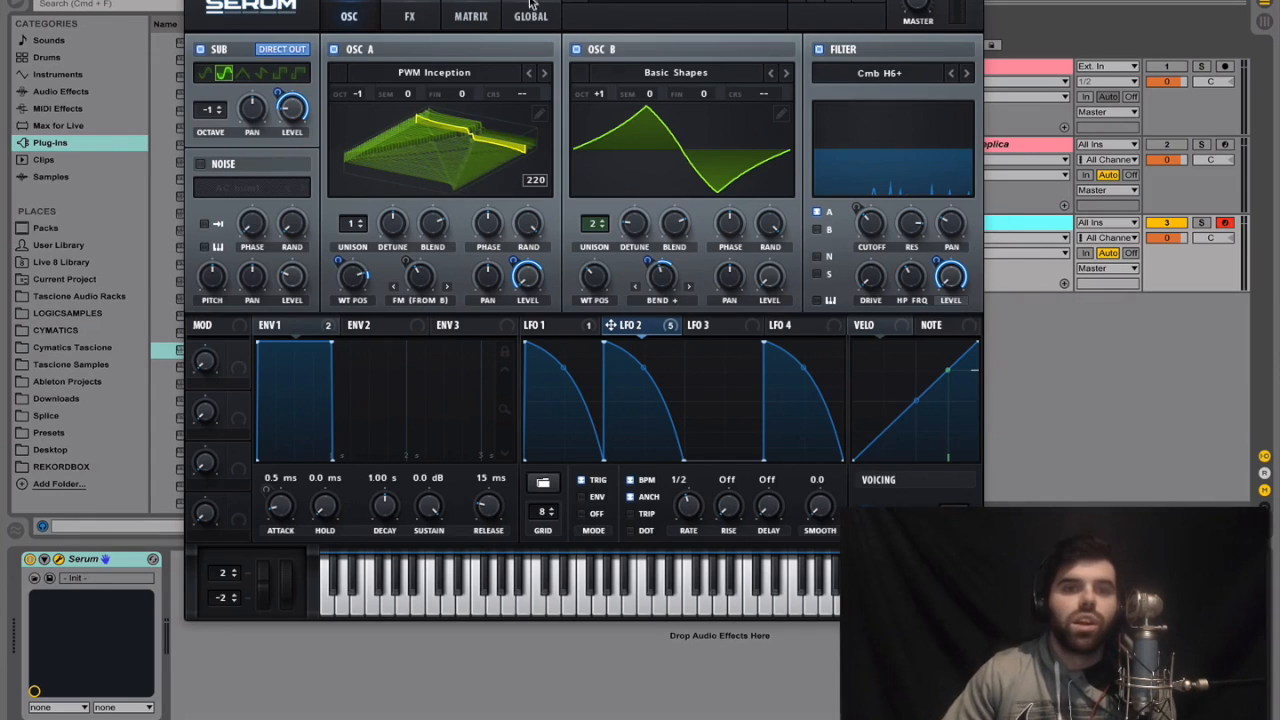
# Enable the Hyper/Dimension effect, try different Hyper mix amounts and set the mix well below the middle
pyautogui.click(428, 12)
pyautogui.click(207, 52)
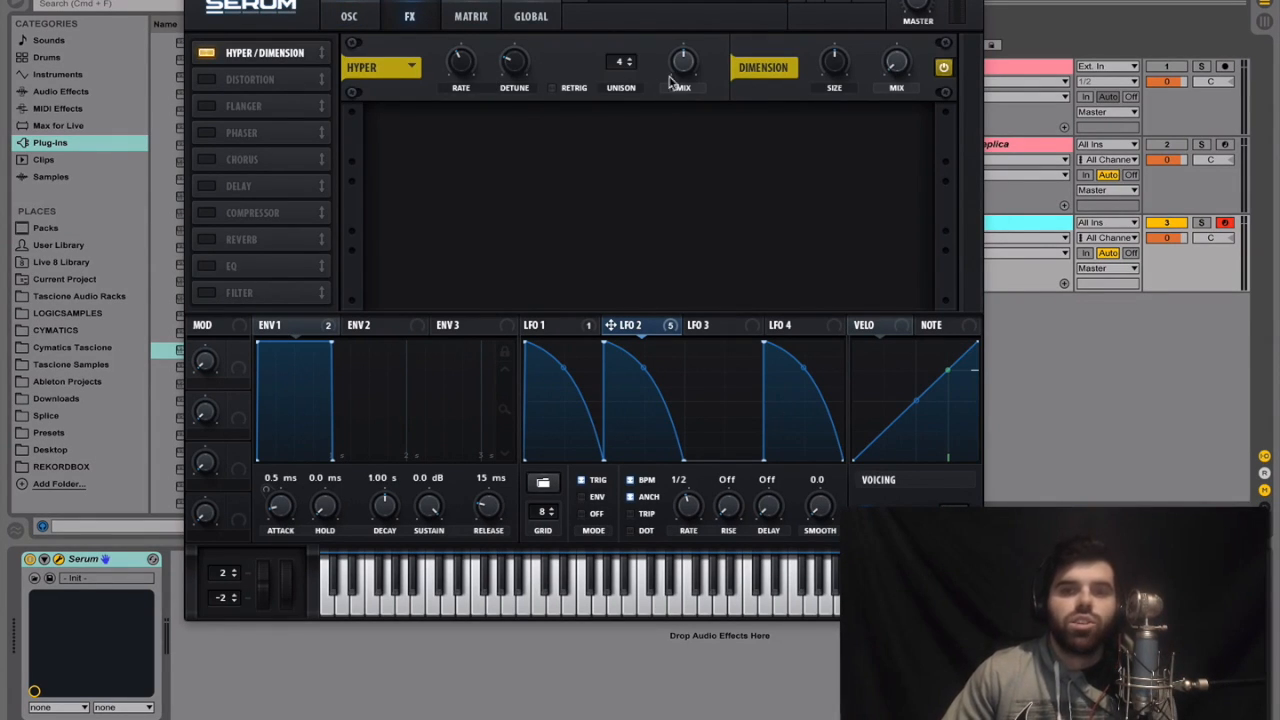
pyautogui.moveTo(683, 68)
pyautogui.mouseDown()
pyautogui.moveTo(674, 108)
pyautogui.moveTo(676, 87)
pyautogui.mouseUp()
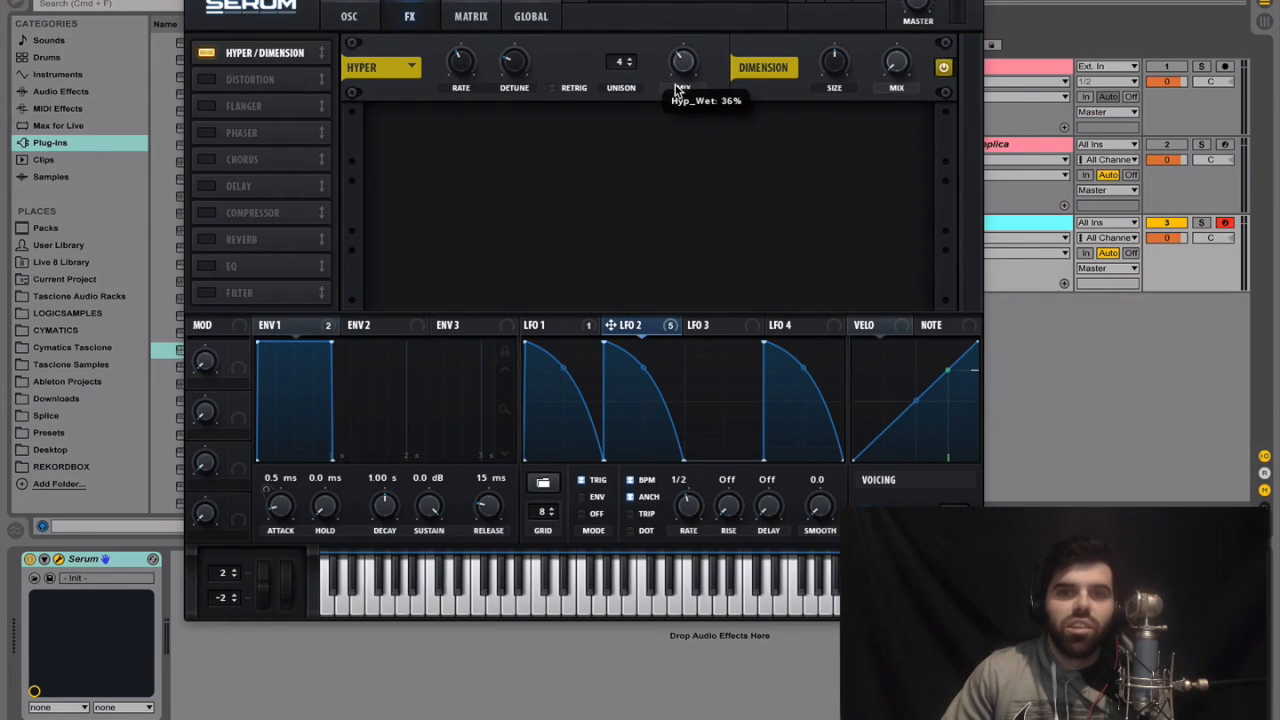
pyautogui.doubleClick(686, 60)
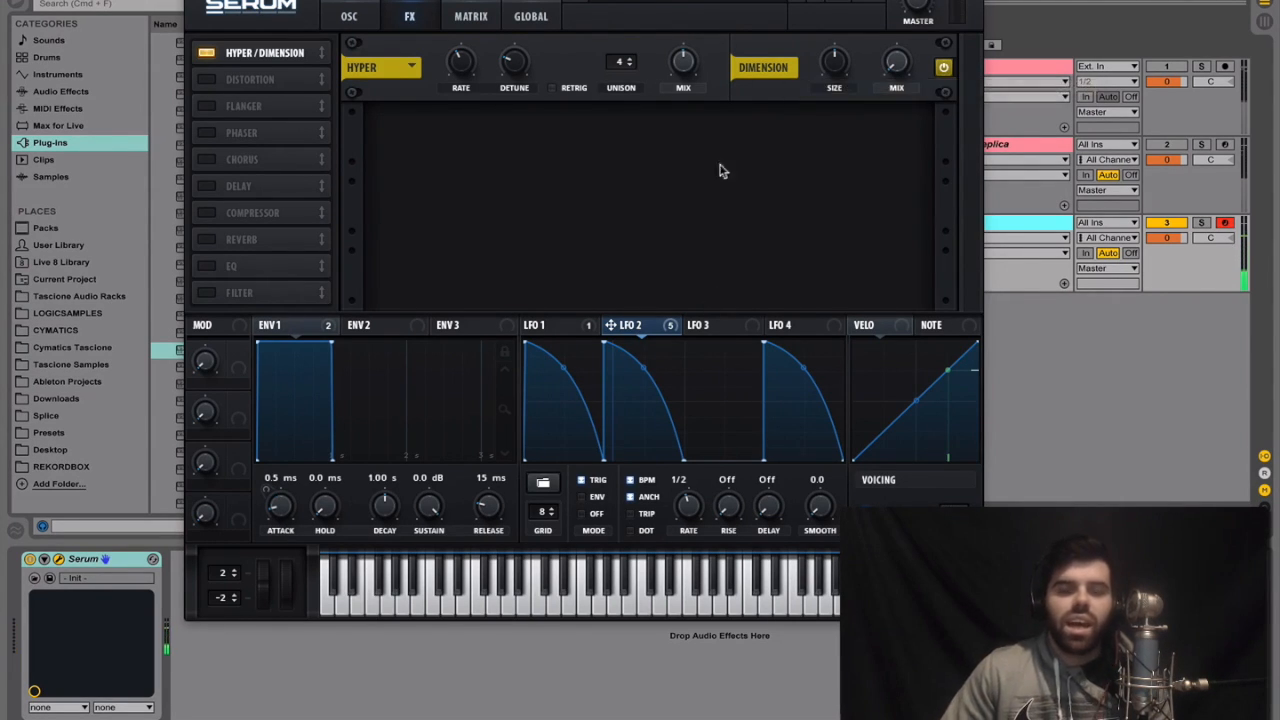
pyautogui.moveTo(684, 60); pyautogui.dragTo(675, 112)
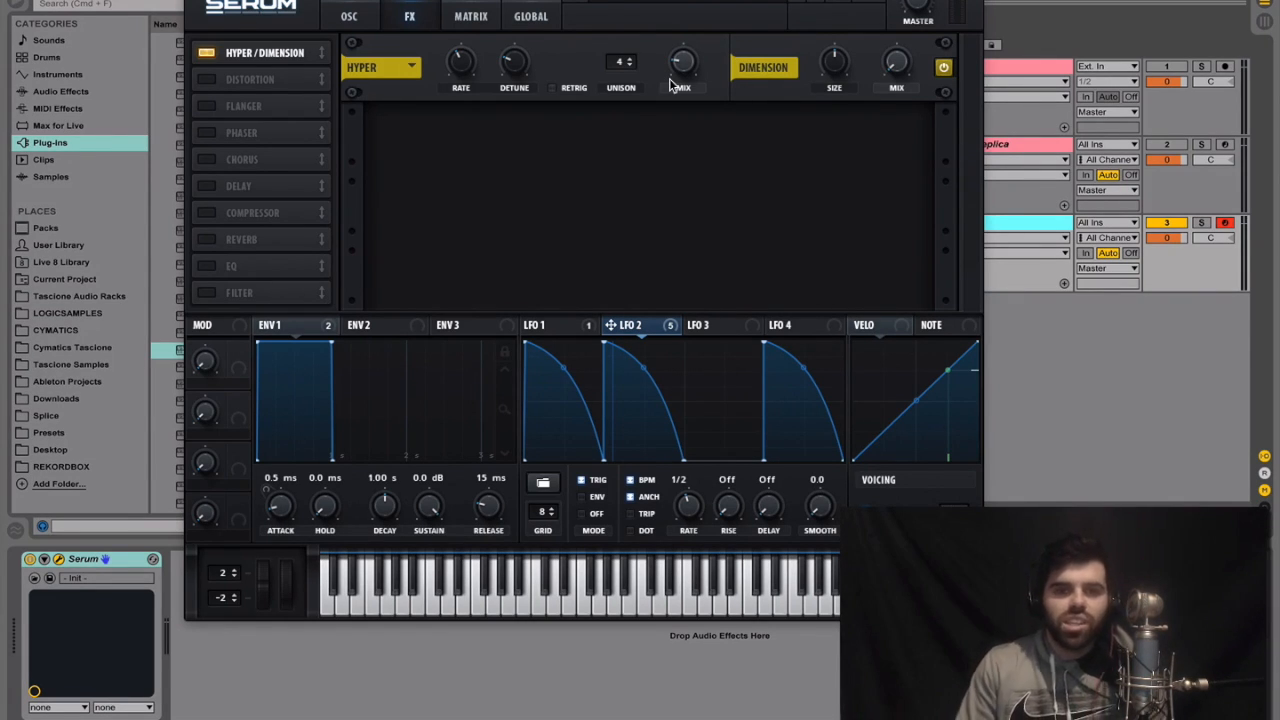
# Test the Dimension effect's size and mix, setting size to 15% and mix well below the middle
pyautogui.click(352, 20)
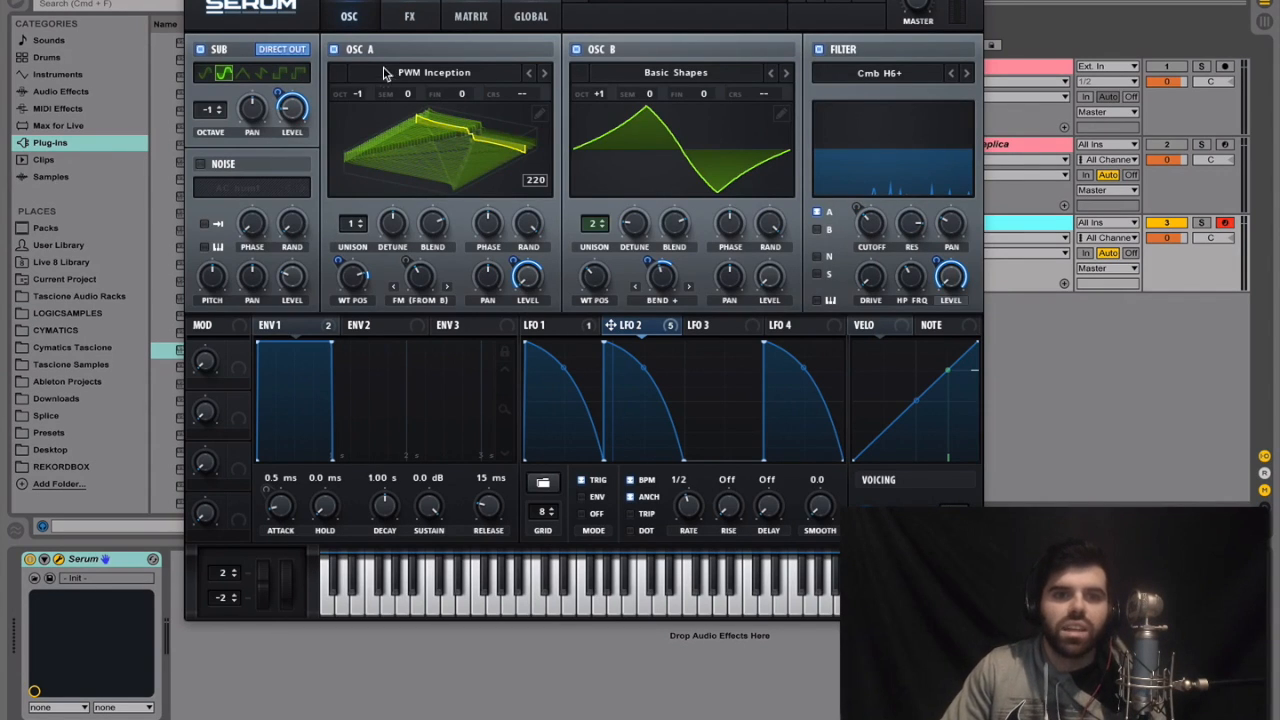
pyautogui.click(408, 19)
pyautogui.moveTo(910, 73); pyautogui.dragTo(911, 37)
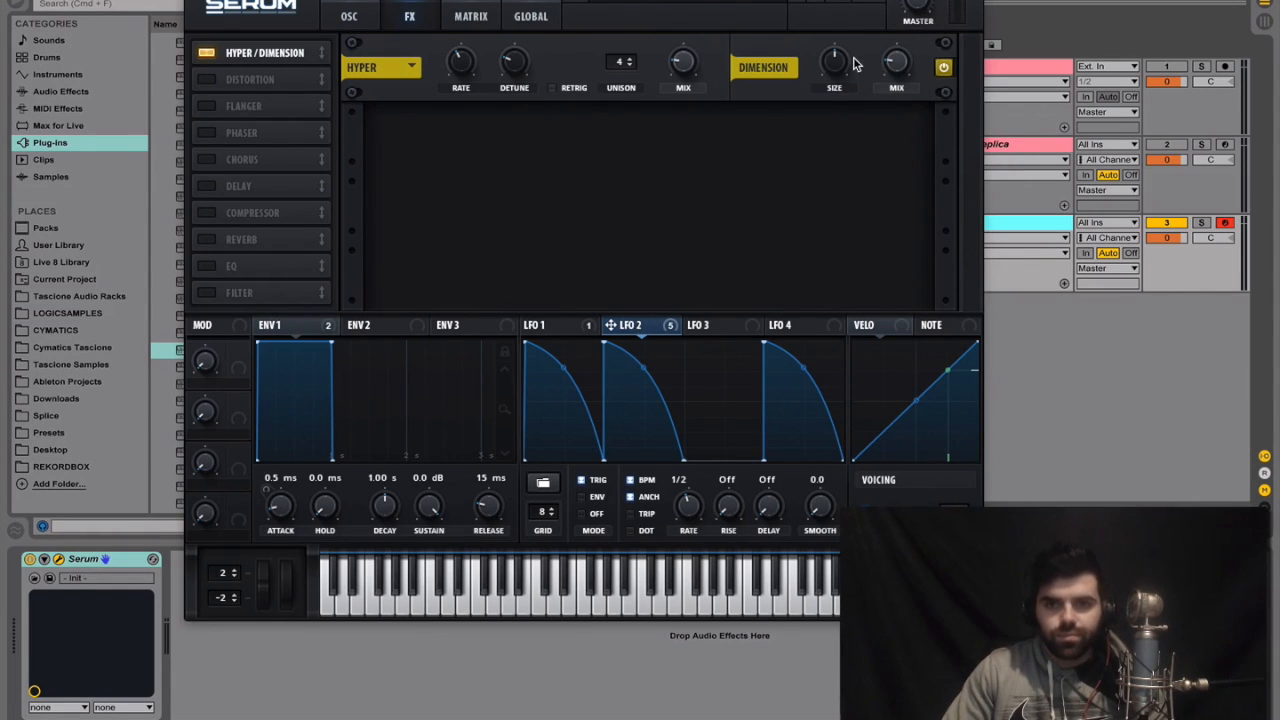
pyautogui.moveTo(832, 70); pyautogui.dragTo(820, 124)
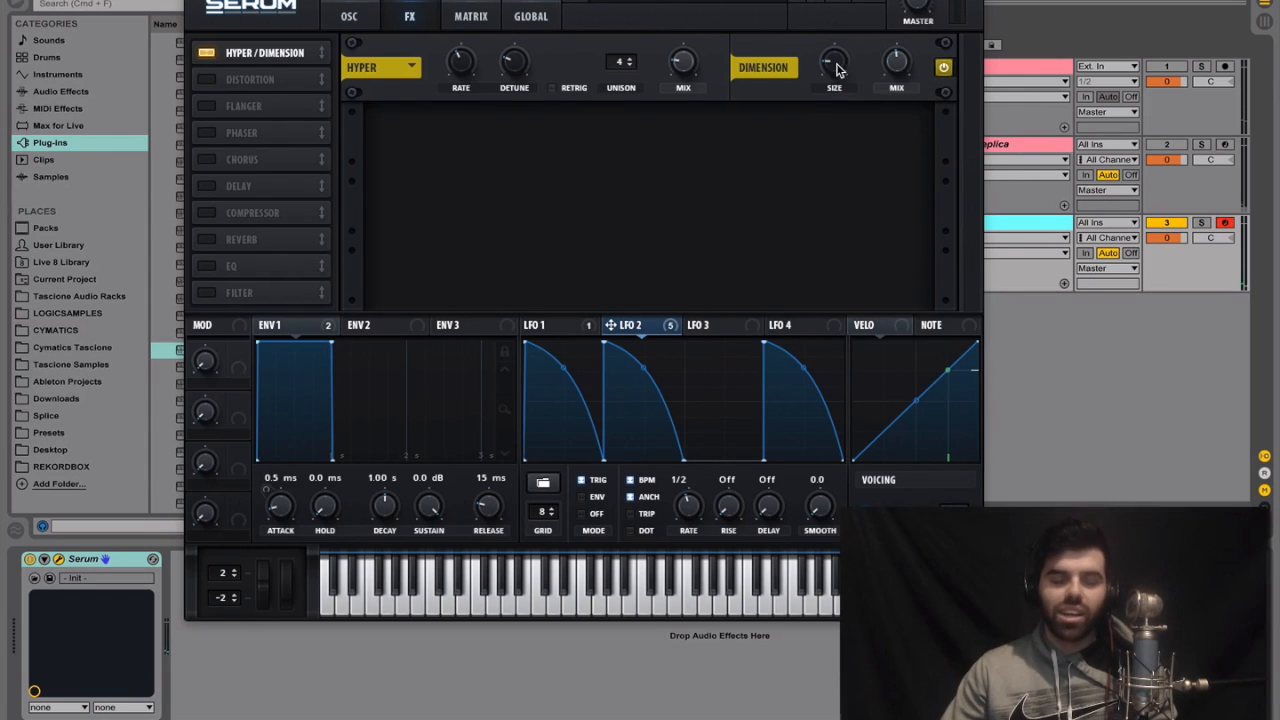
pyautogui.moveTo(840, 17); pyautogui.dragTo(840, 6)
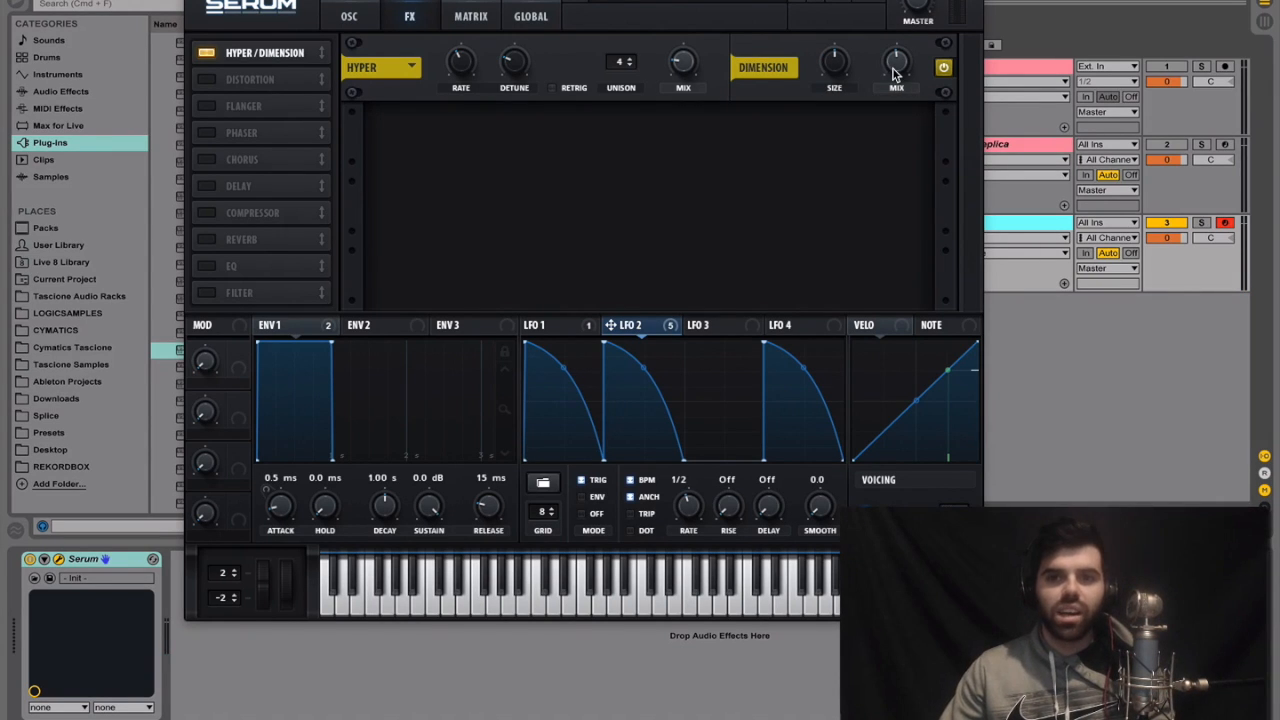
pyautogui.moveTo(831, 60); pyautogui.dragTo(826, 128)
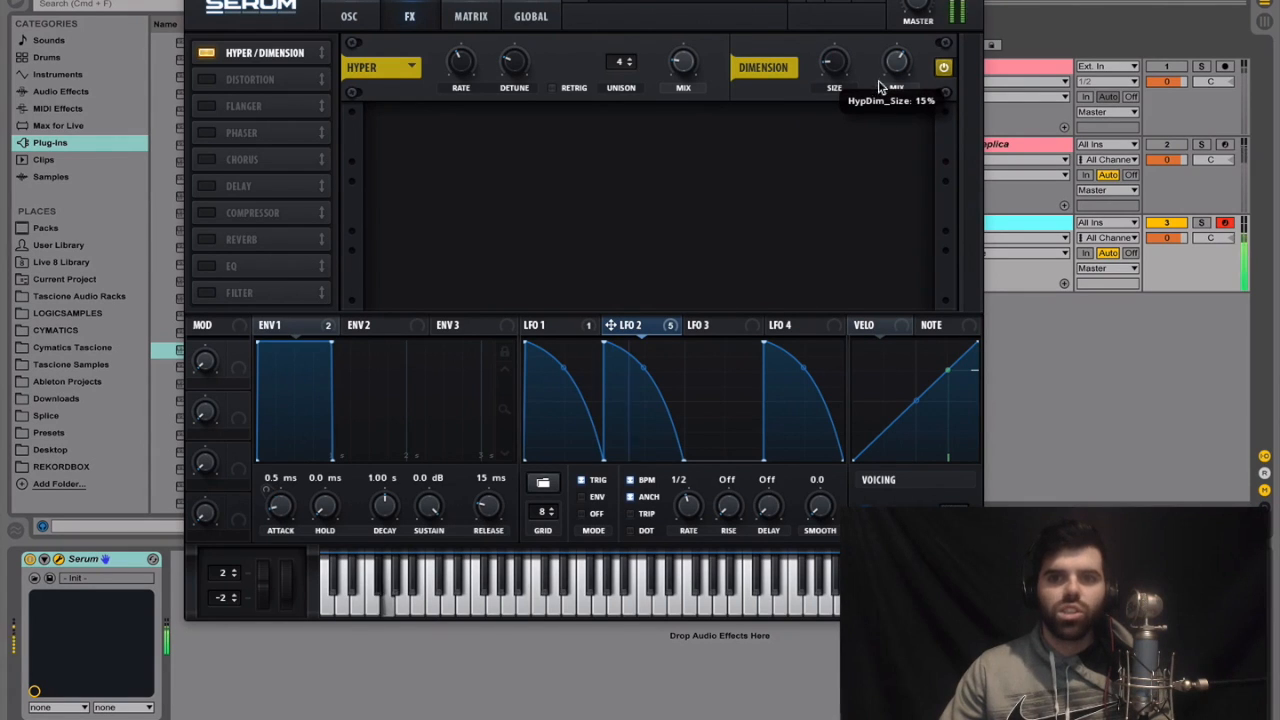
pyautogui.moveTo(896, 62); pyautogui.dragTo(886, 151)
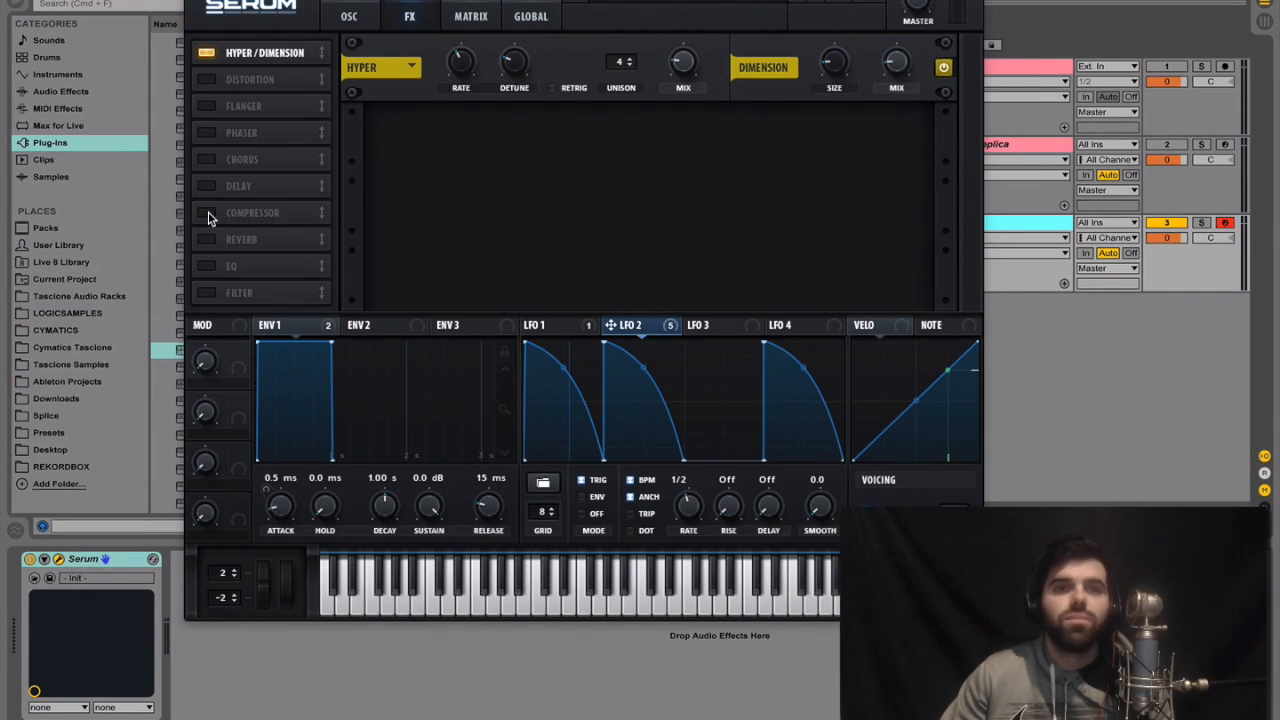
# Enable the Phaser effect and turn its rate down to the minimum
pyautogui.click(216, 133)
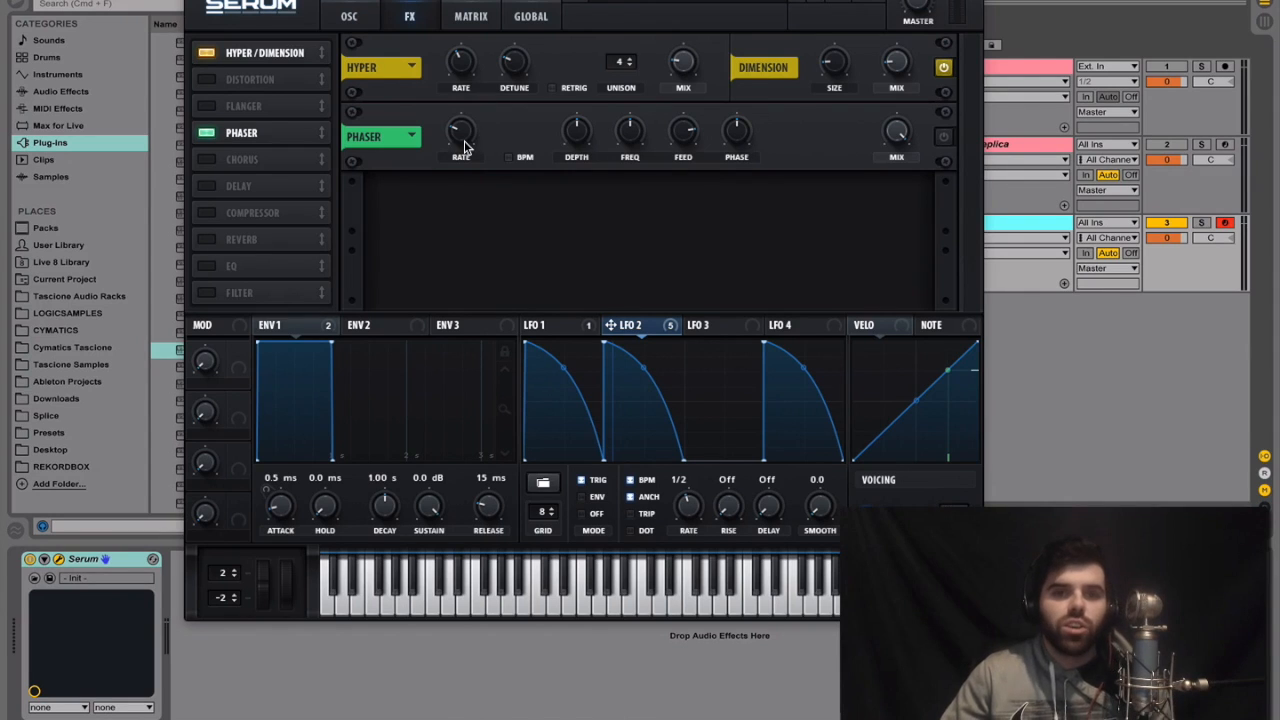
pyautogui.click(944, 137)
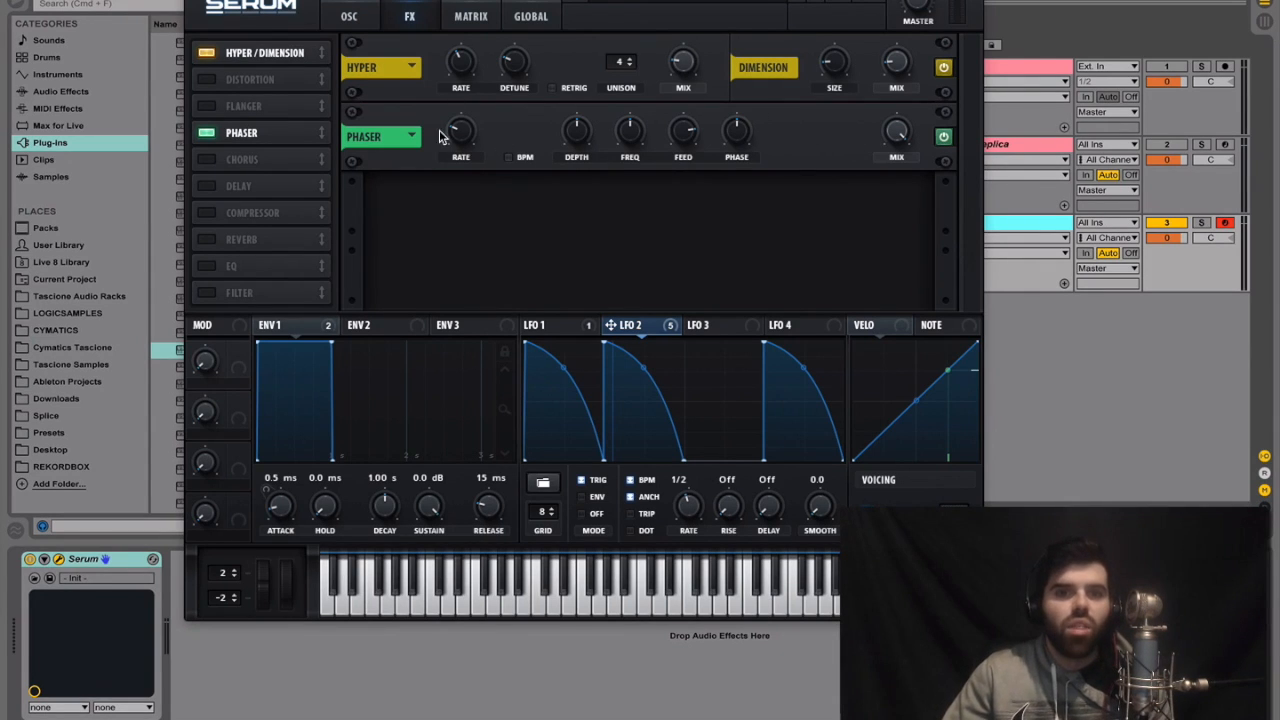
pyautogui.moveTo(449, 131)
pyautogui.scroll(-1, 452, 133)
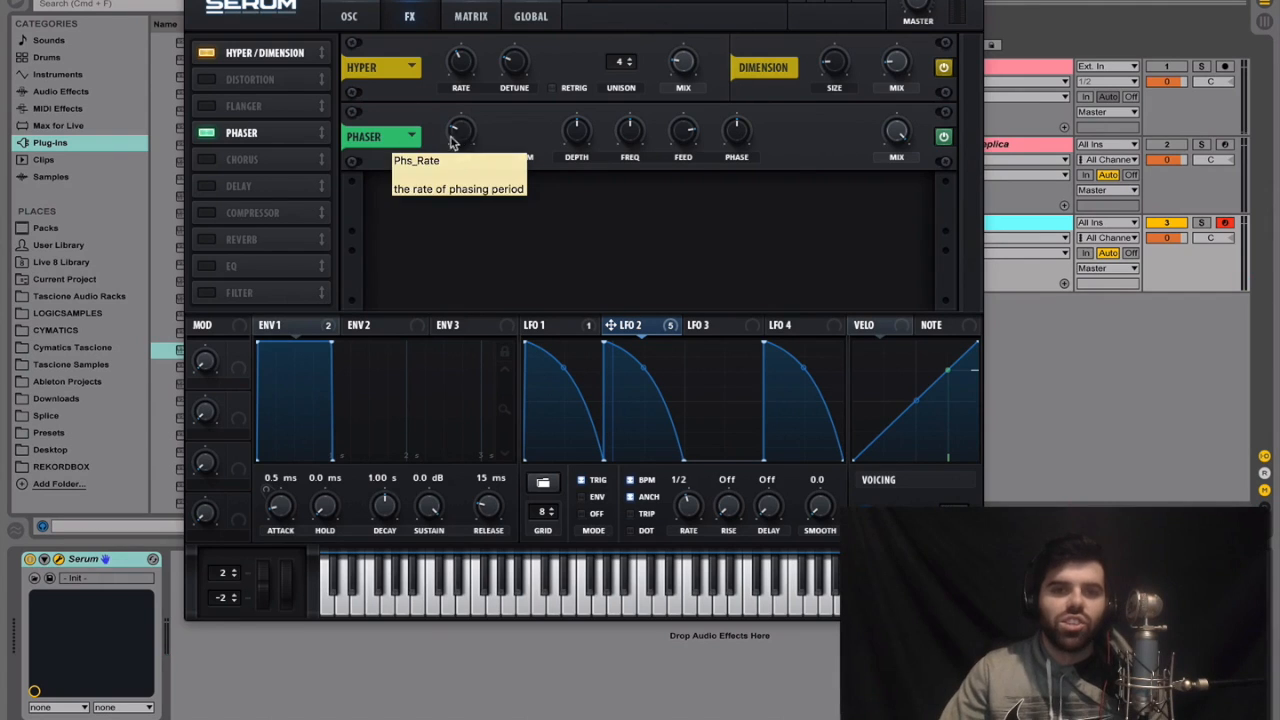
pyautogui.moveTo(464, 127); pyautogui.dragTo(460, 223)
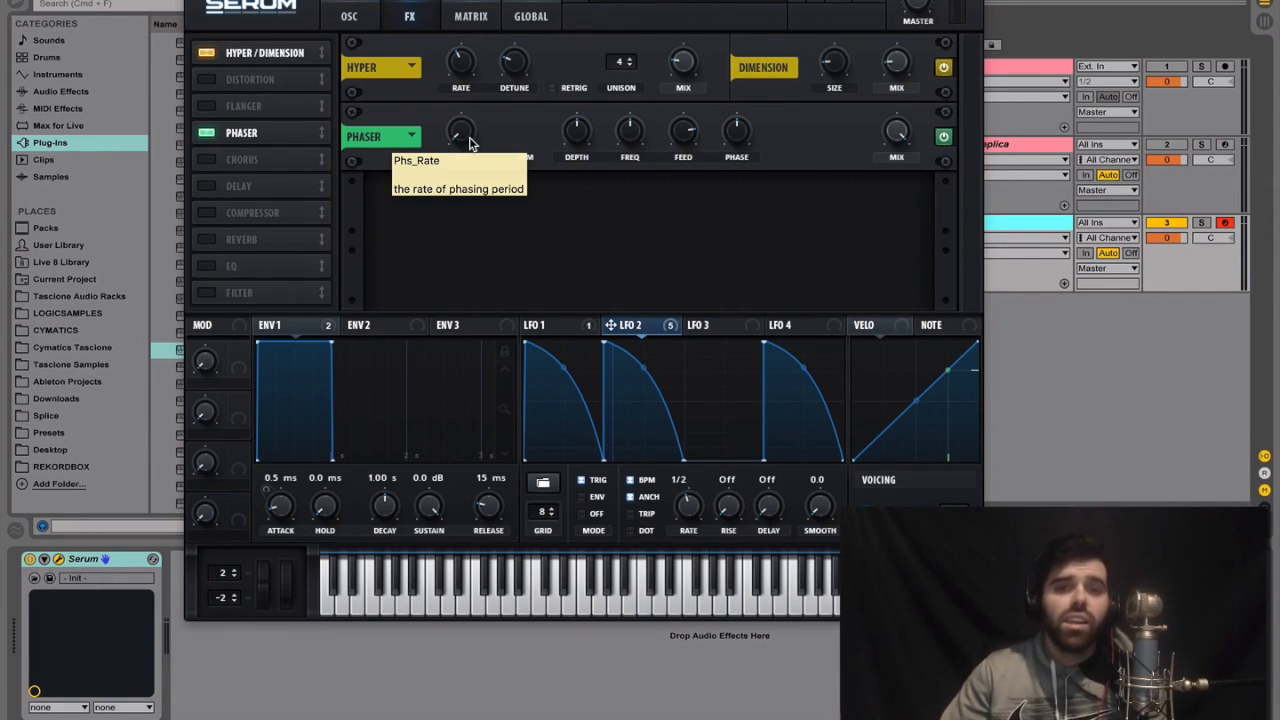
# Assign LFO 2 to the phaser's frequency with a small modulation amount
pyautogui.moveTo(633, 331)
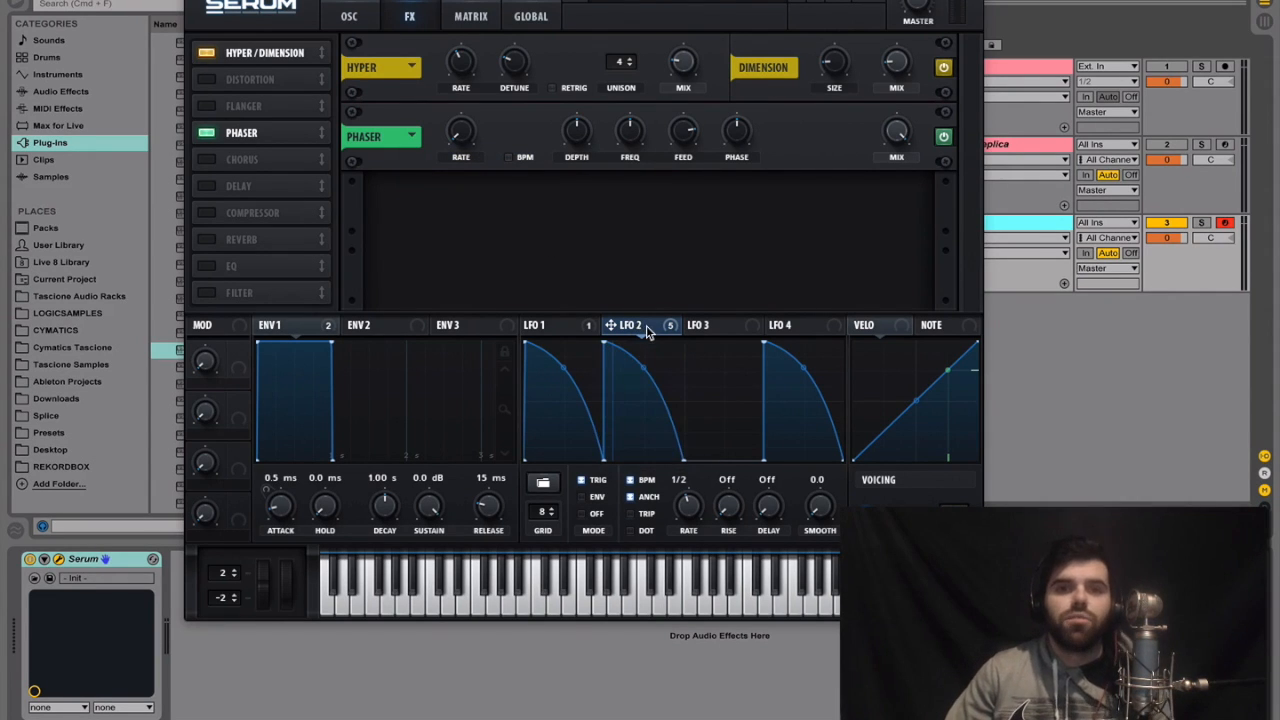
pyautogui.moveTo(646, 325); pyautogui.dragTo(630, 134)
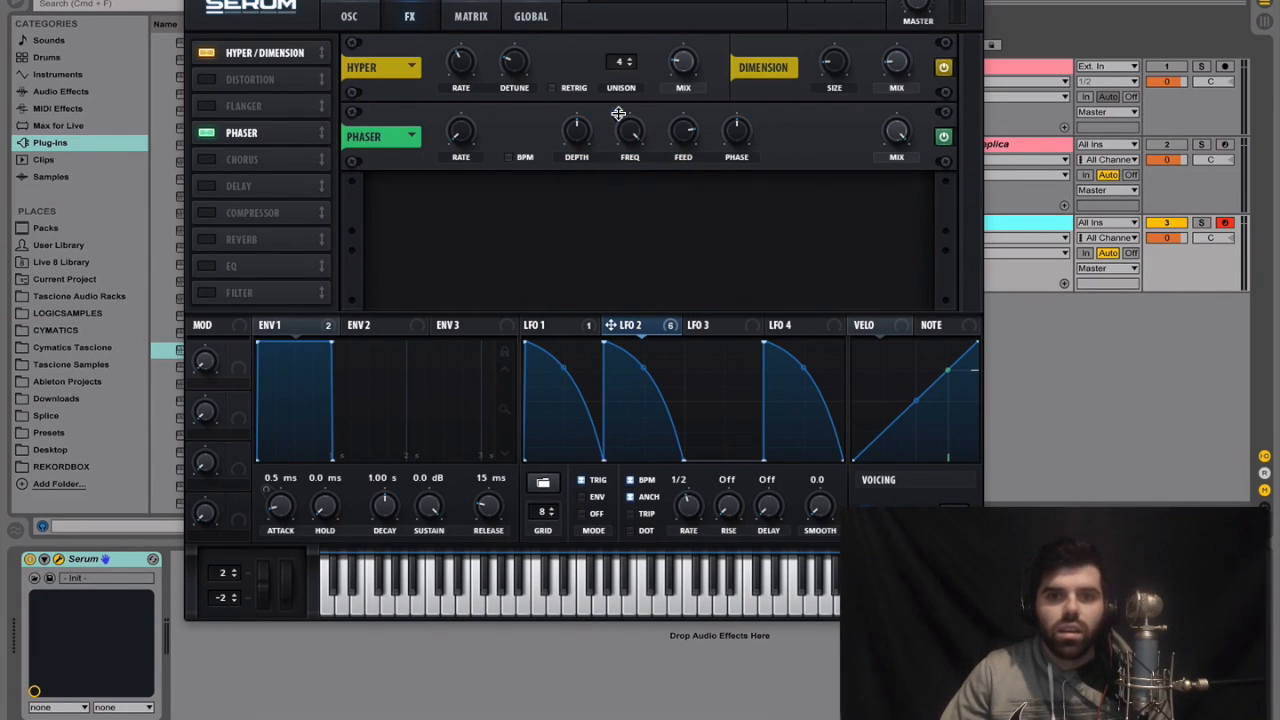
pyautogui.moveTo(631, 132); pyautogui.dragTo(610, 209)
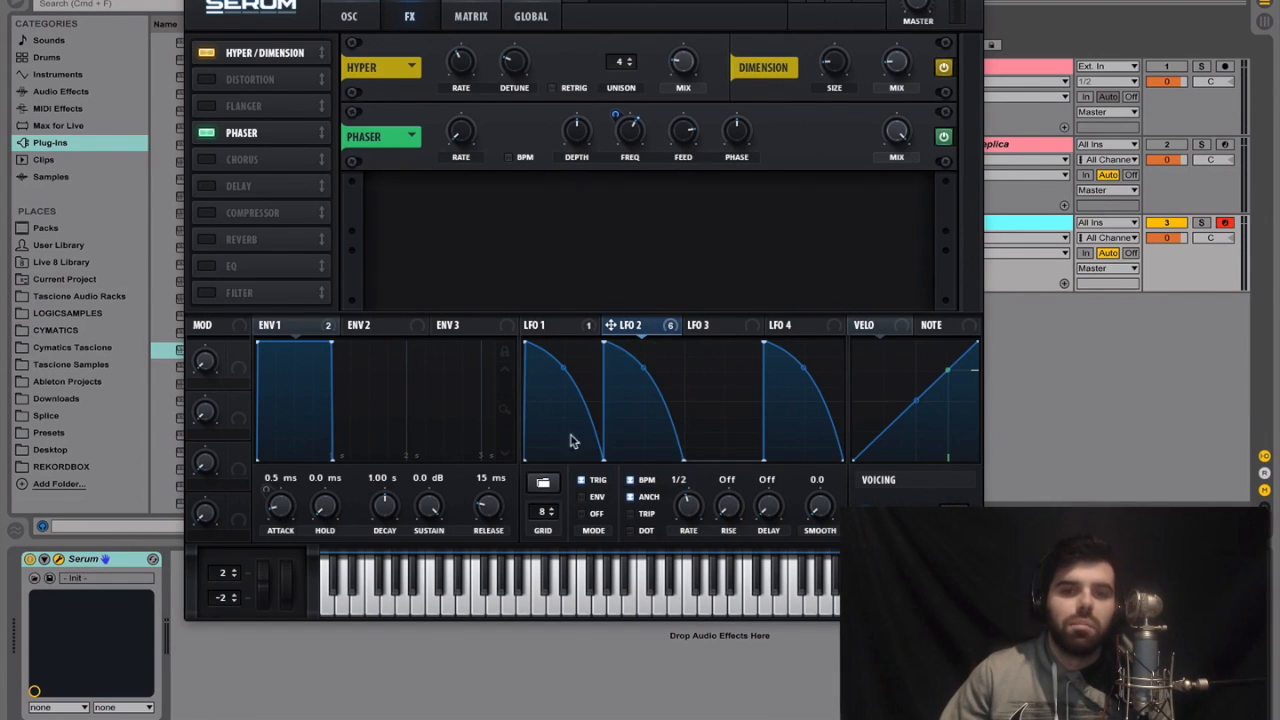
# Raise the phaser's depth above the middle and assign LFO 2 to its feedback
pyautogui.moveTo(645, 332)
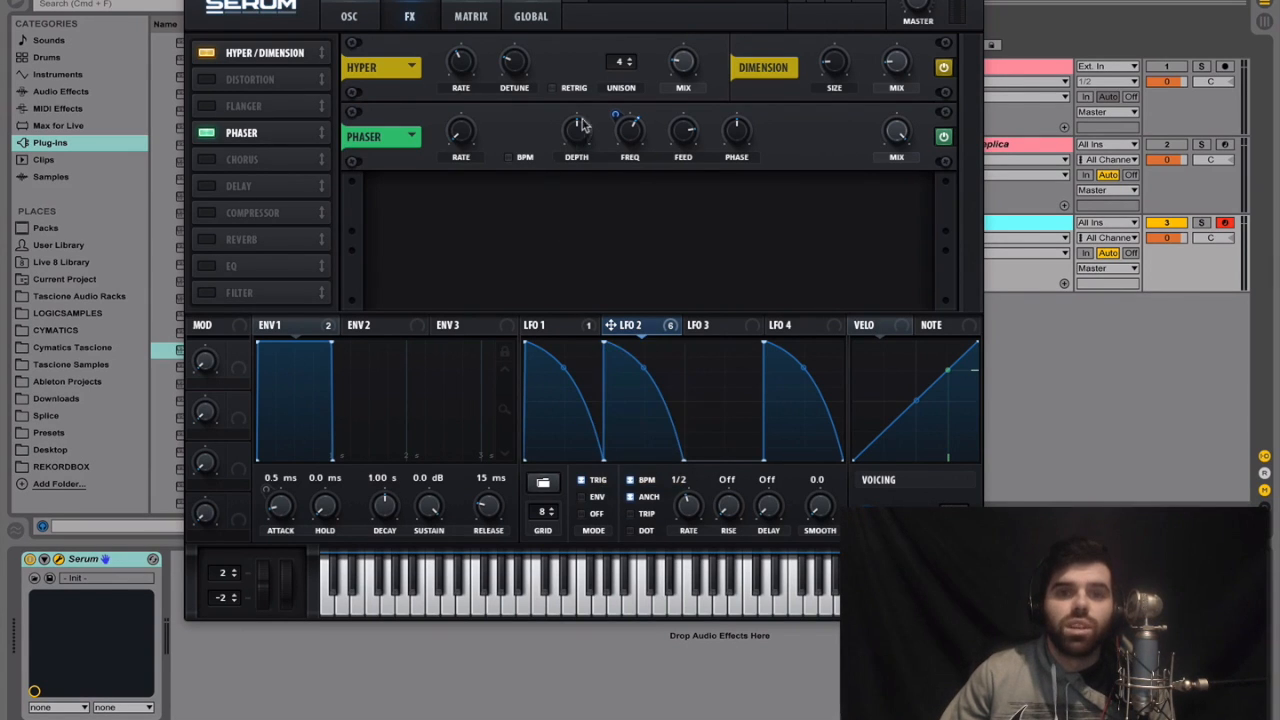
pyautogui.moveTo(587, 112)
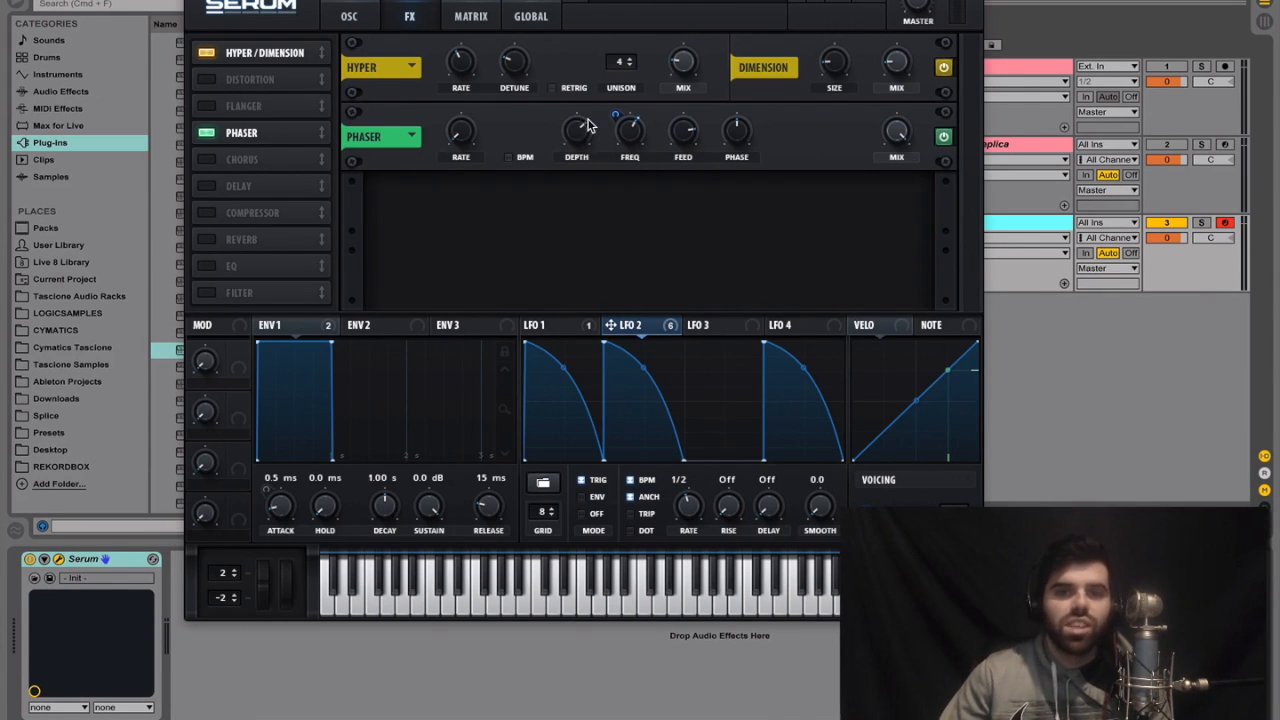
pyautogui.moveTo(642, 328); pyautogui.dragTo(679, 133)
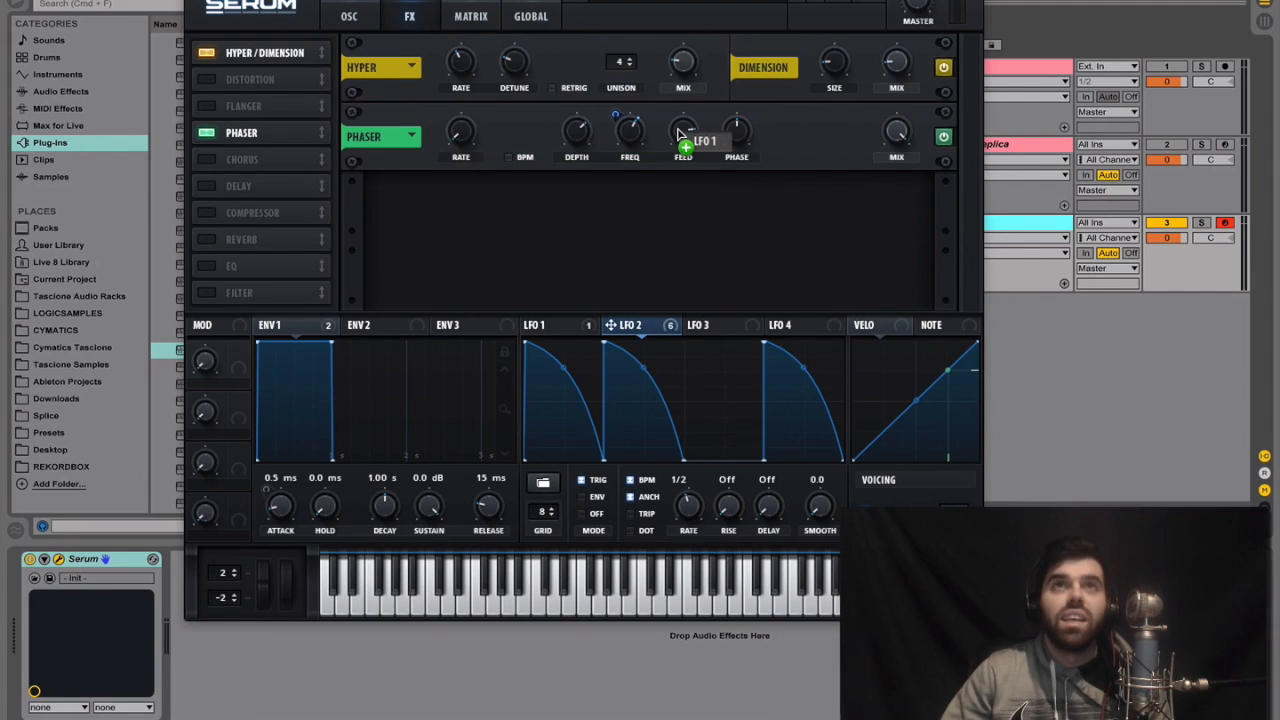
pyautogui.moveTo(679, 131); pyautogui.dragTo(681, 133)
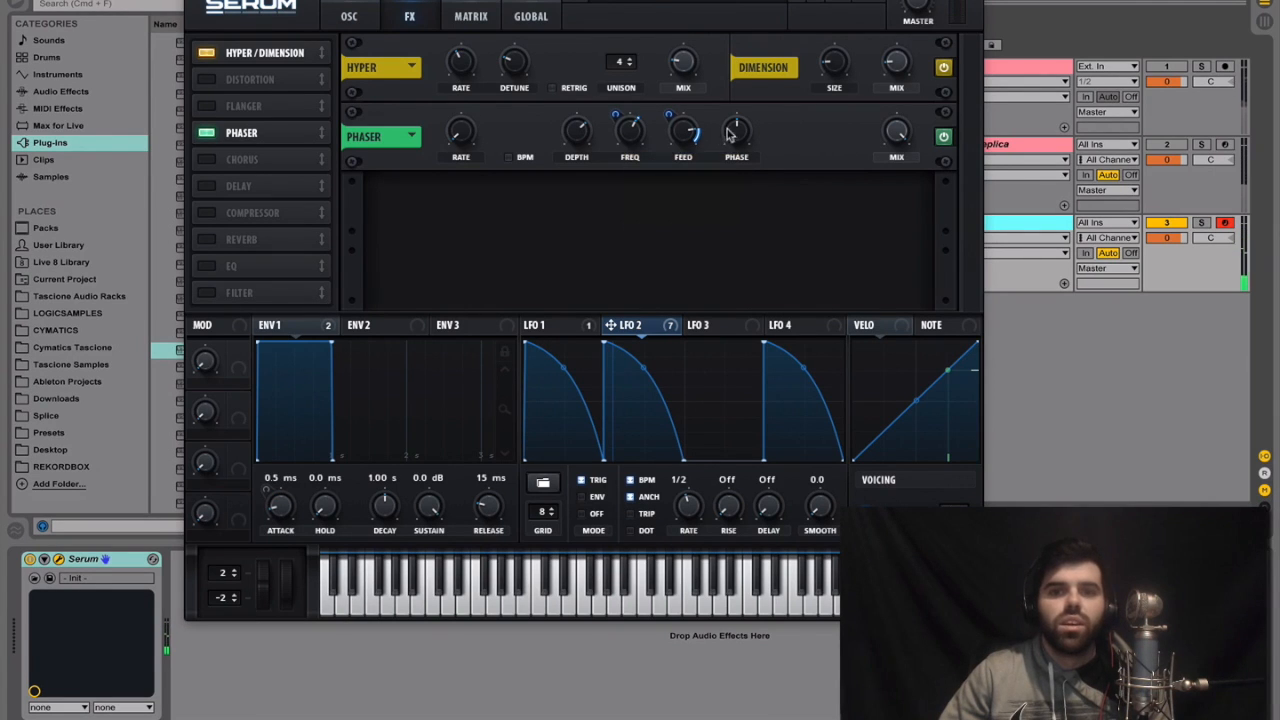
# Set the phaser's phase to maximum and its mix slightly below the middle, placing the effect directly after Hyper/Dimension
pyautogui.moveTo(735, 132); pyautogui.dragTo(748, 3)
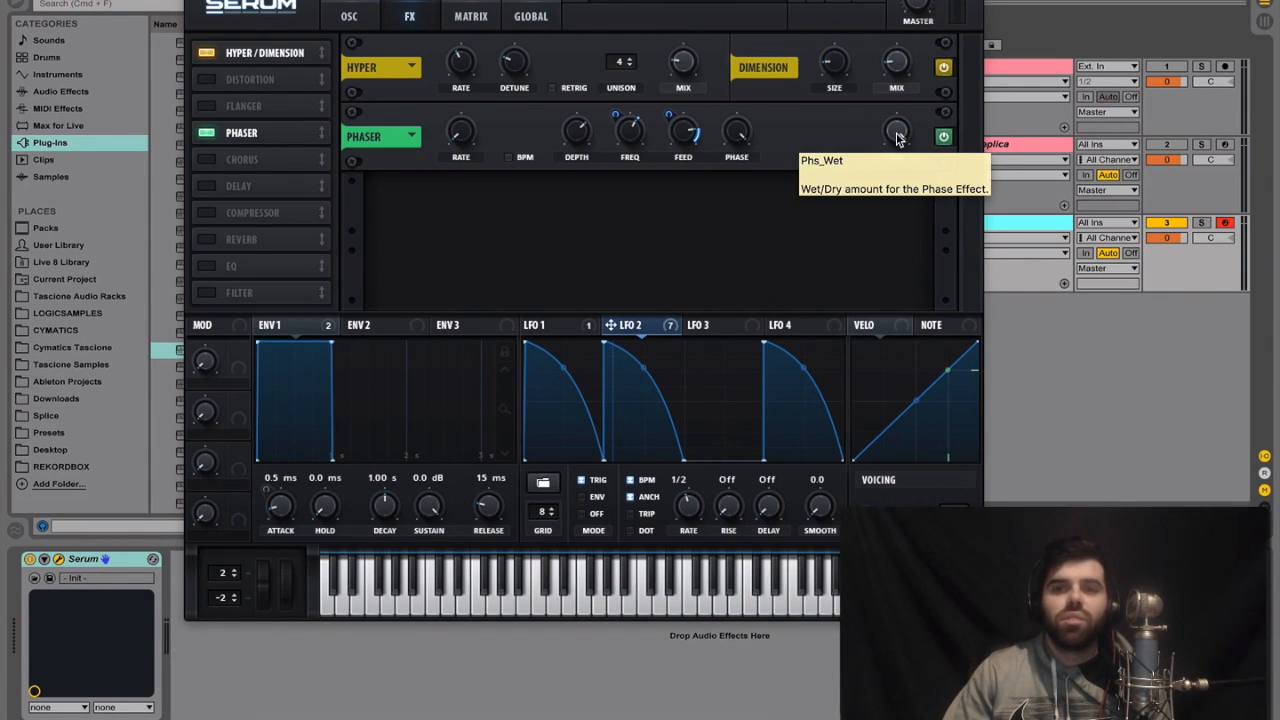
pyautogui.moveTo(897, 133); pyautogui.dragTo(870, 231)
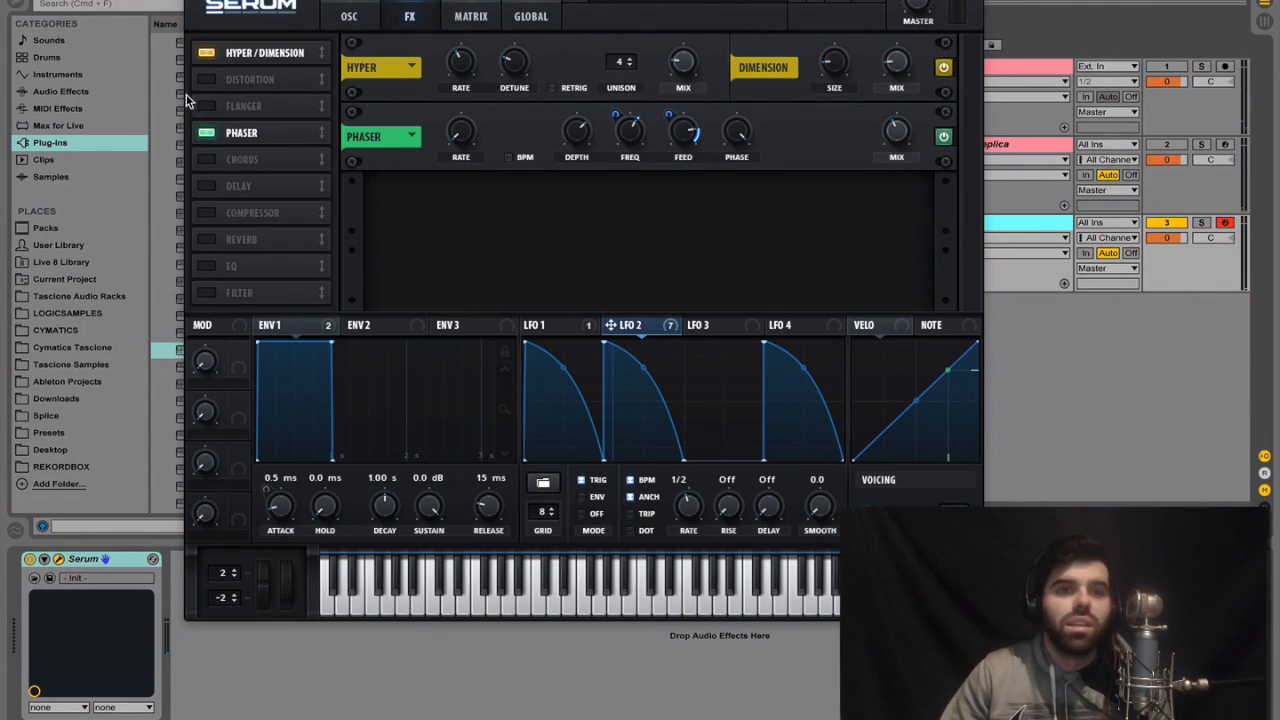
pyautogui.moveTo(240, 140); pyautogui.dragTo(244, 80)
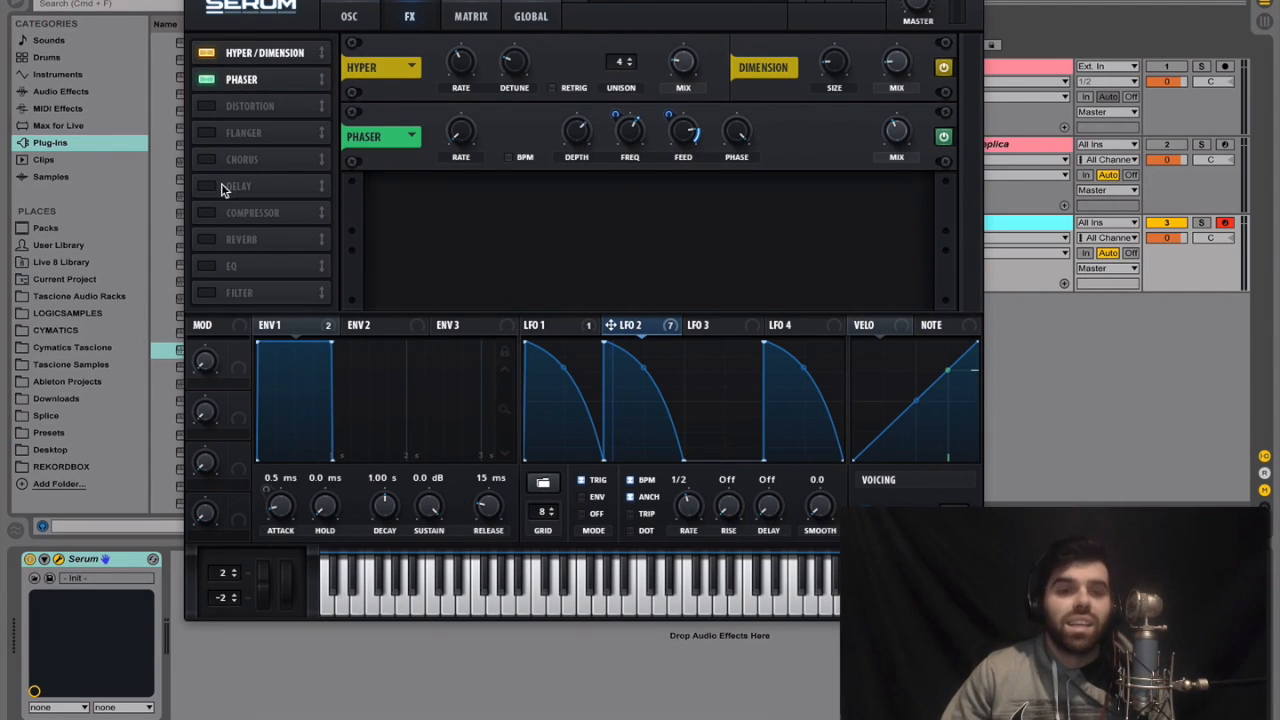
# Enable the compressor directly after the phaser, switch it to multiband and test different band amounts
pyautogui.click(205, 212)
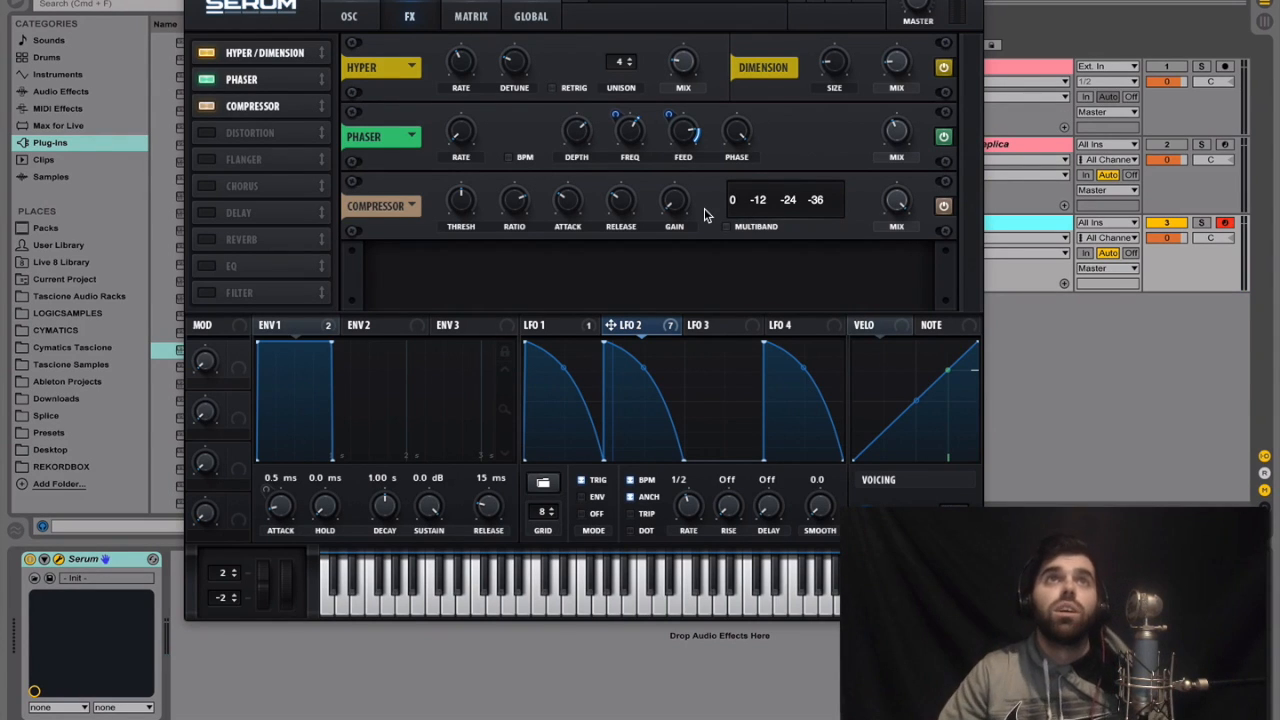
pyautogui.click(734, 228)
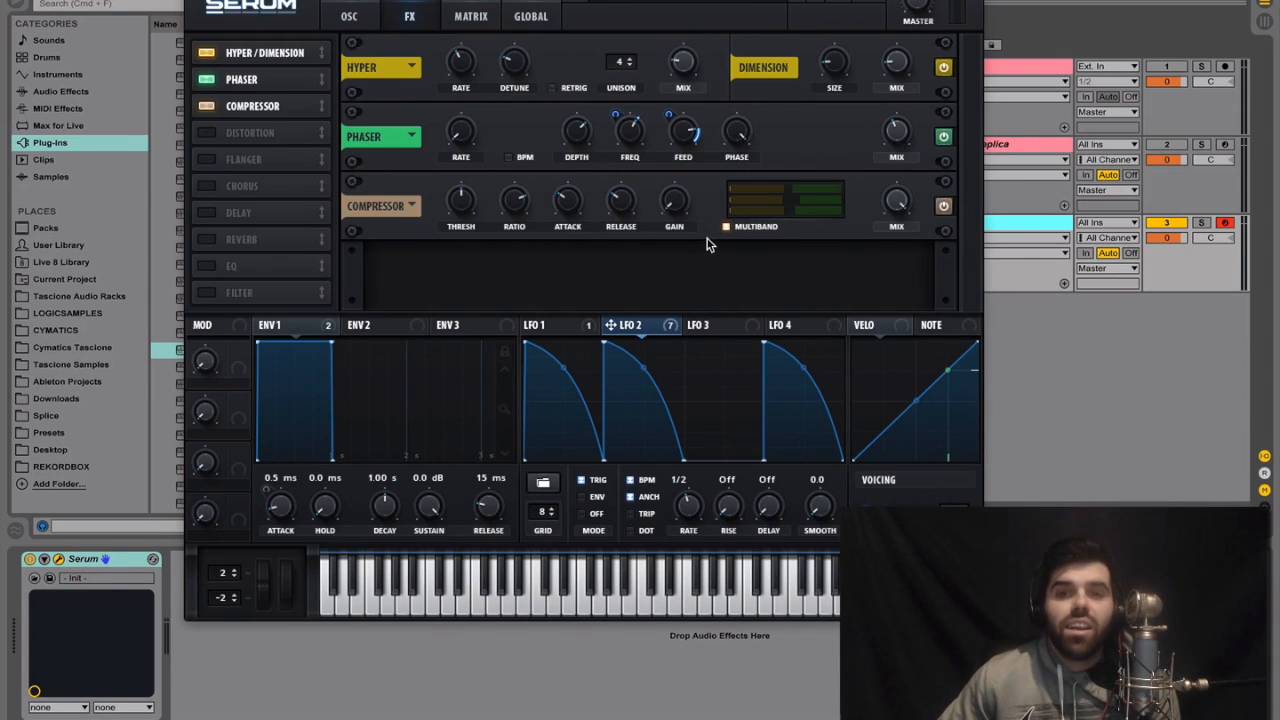
pyautogui.moveTo(812, 190)
pyautogui.moveTo(835, 195); pyautogui.dragTo(798, 196)
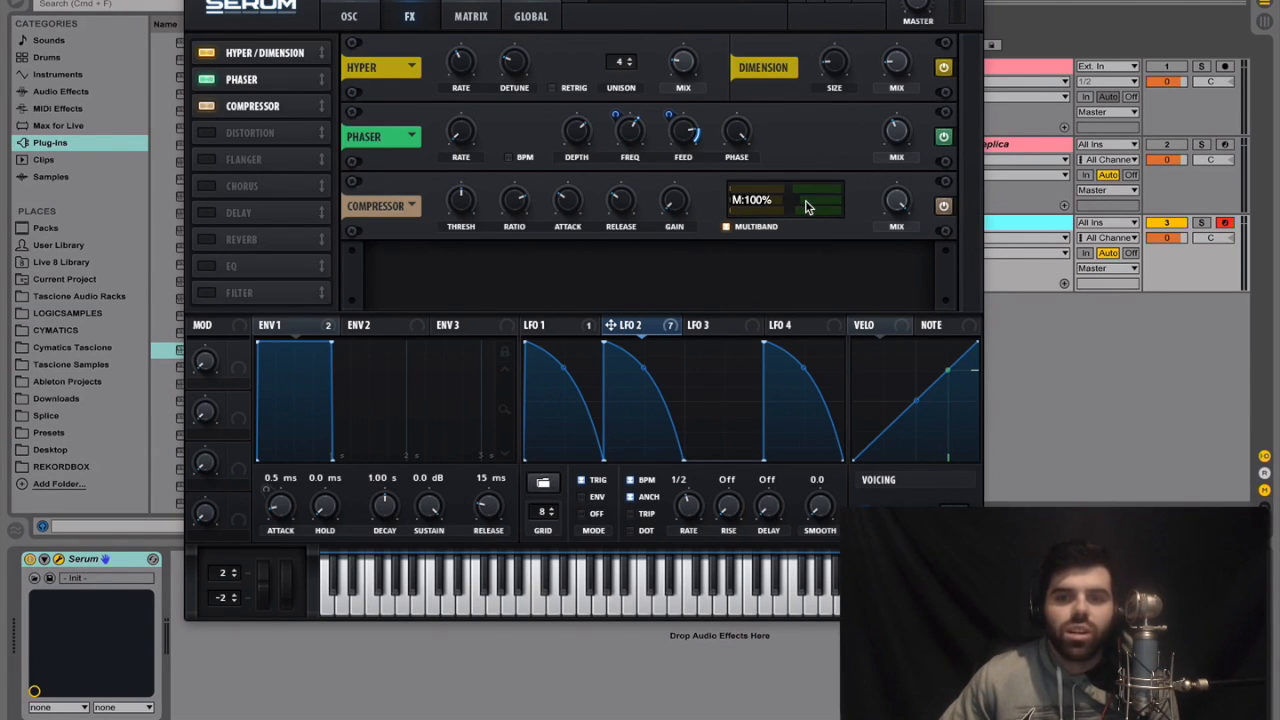
pyautogui.moveTo(806, 209); pyautogui.dragTo(841, 235)
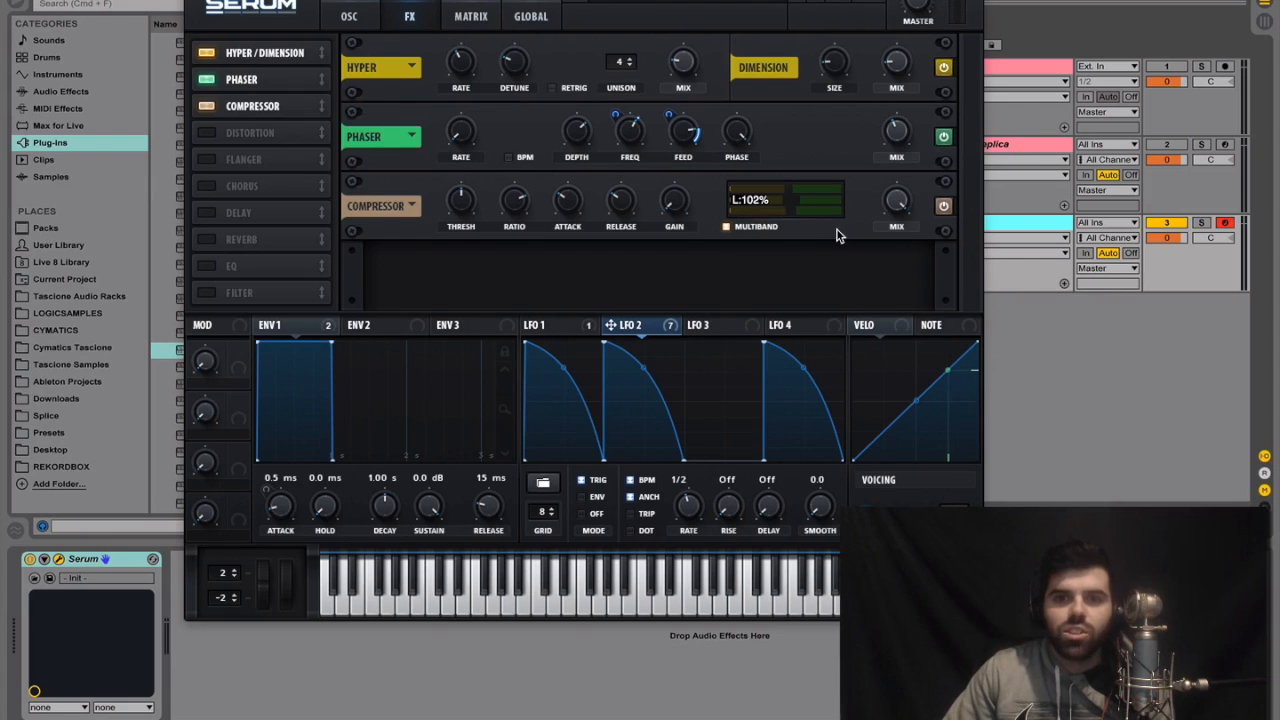
# Compare the sound with the compressor bypassed and active, and lower the low band's amount
pyautogui.click(943, 207)
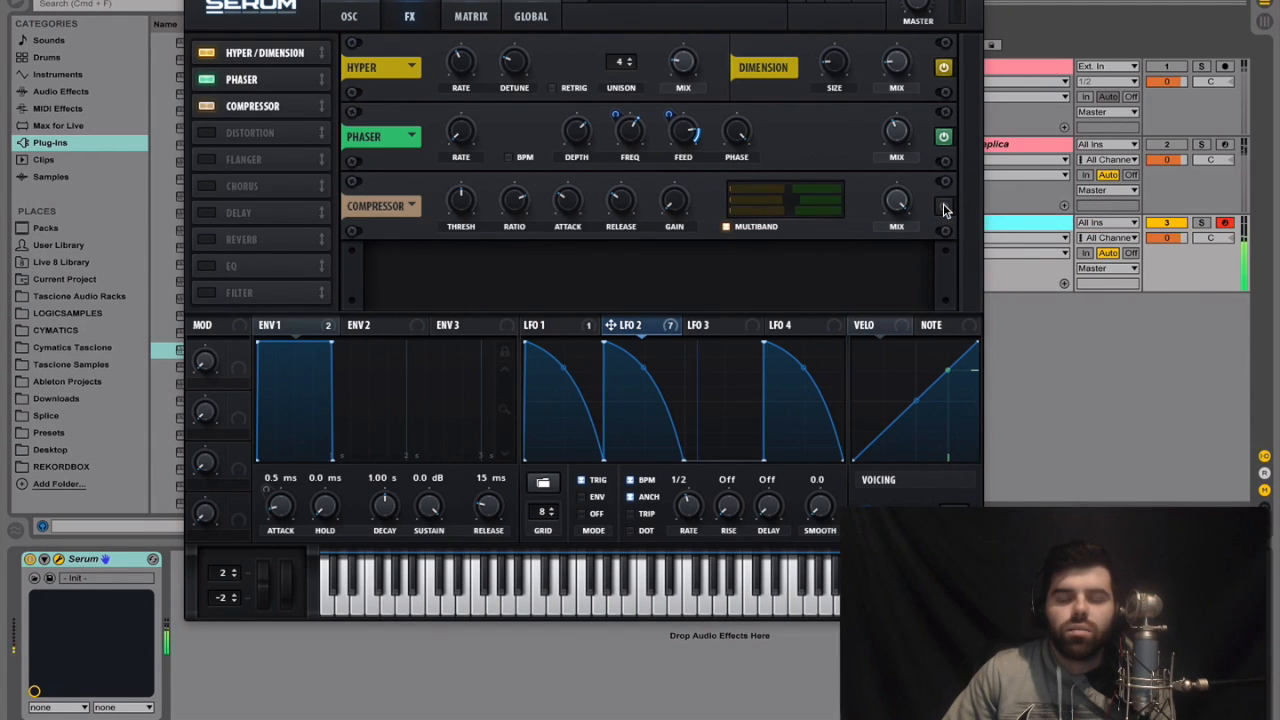
pyautogui.click(943, 207)
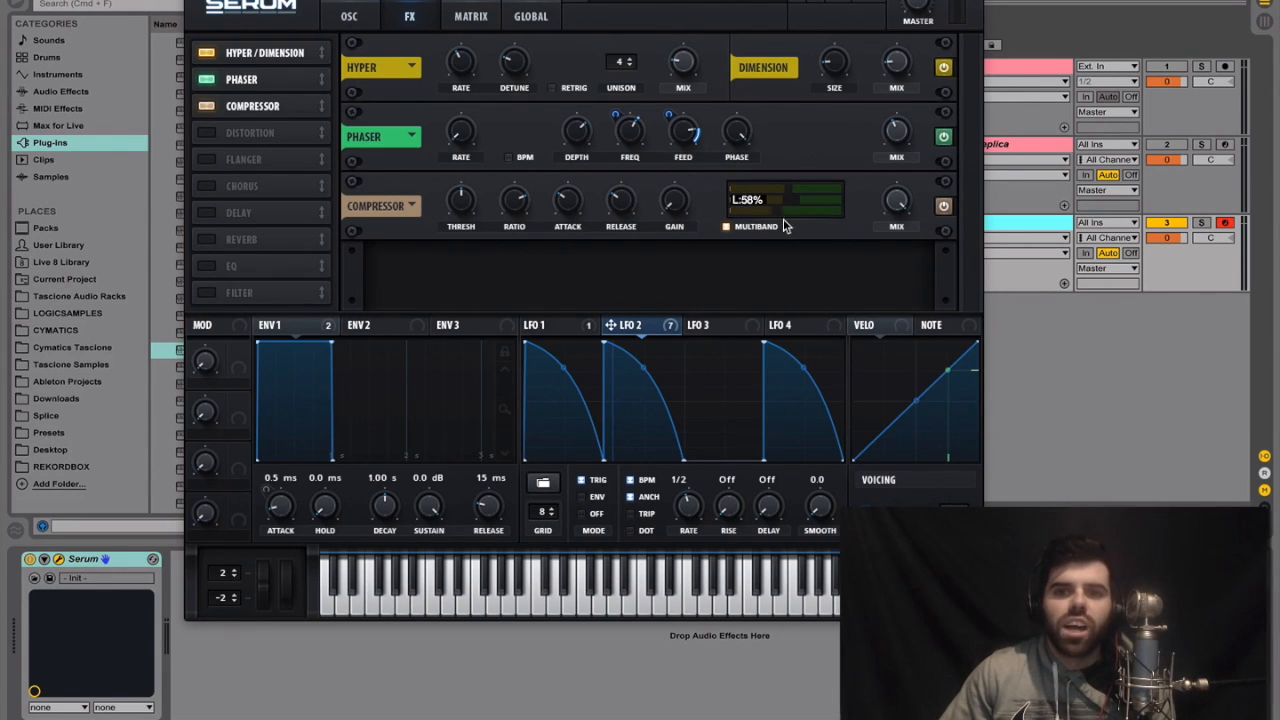
pyautogui.moveTo(770, 226); pyautogui.dragTo(761, 231)
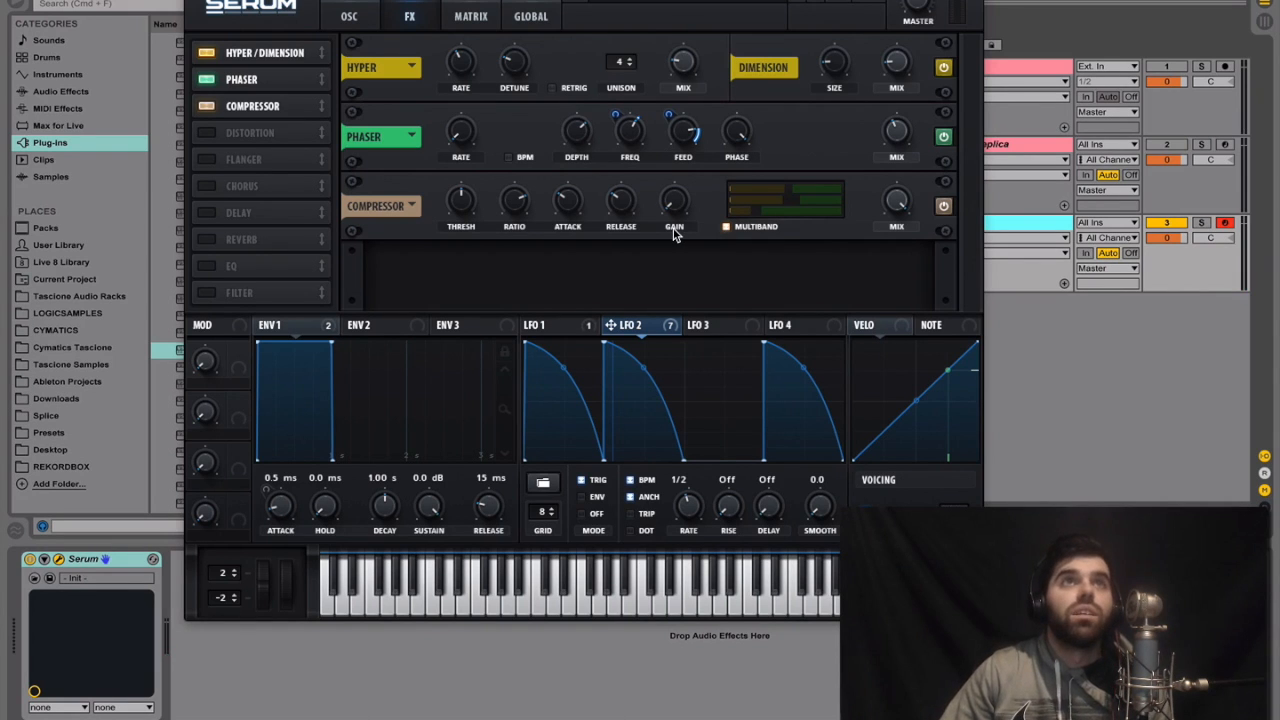
# Lower the compressor's threshold slightly, shorten its release and add a little makeup gain
pyautogui.moveTo(459, 207); pyautogui.dragTo(459, 216)
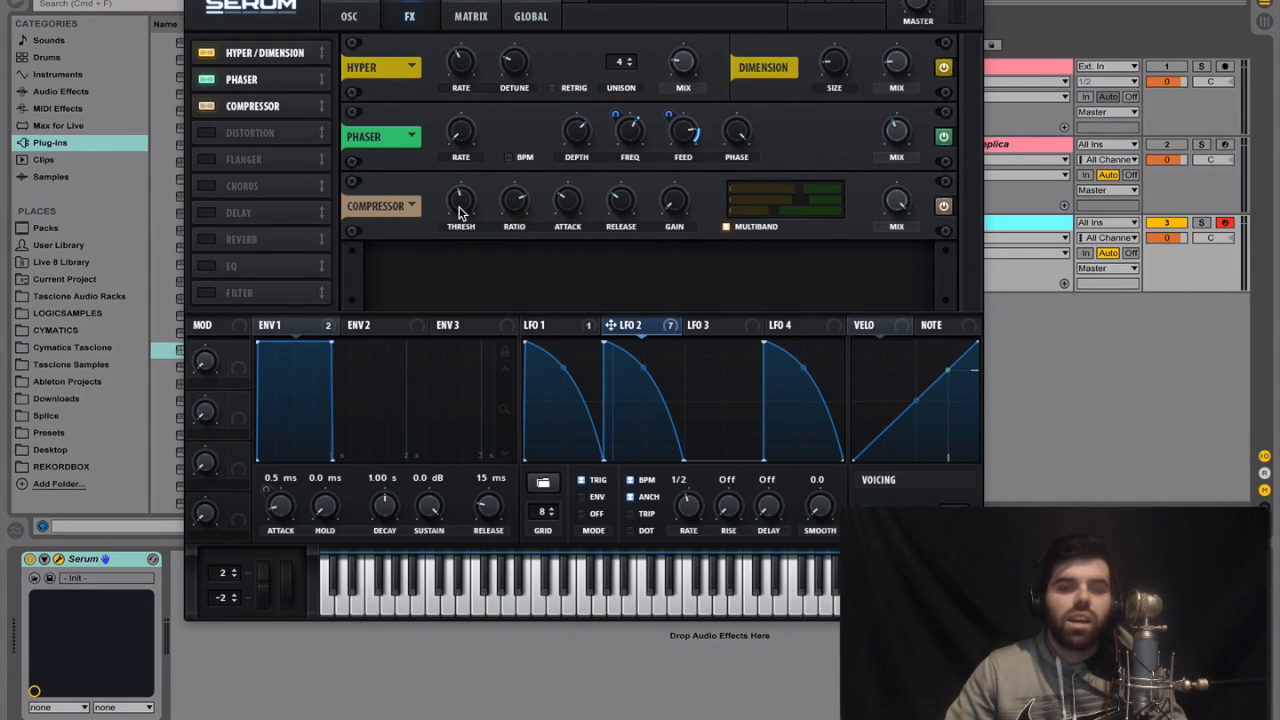
pyautogui.moveTo(461, 205); pyautogui.dragTo(462, 211)
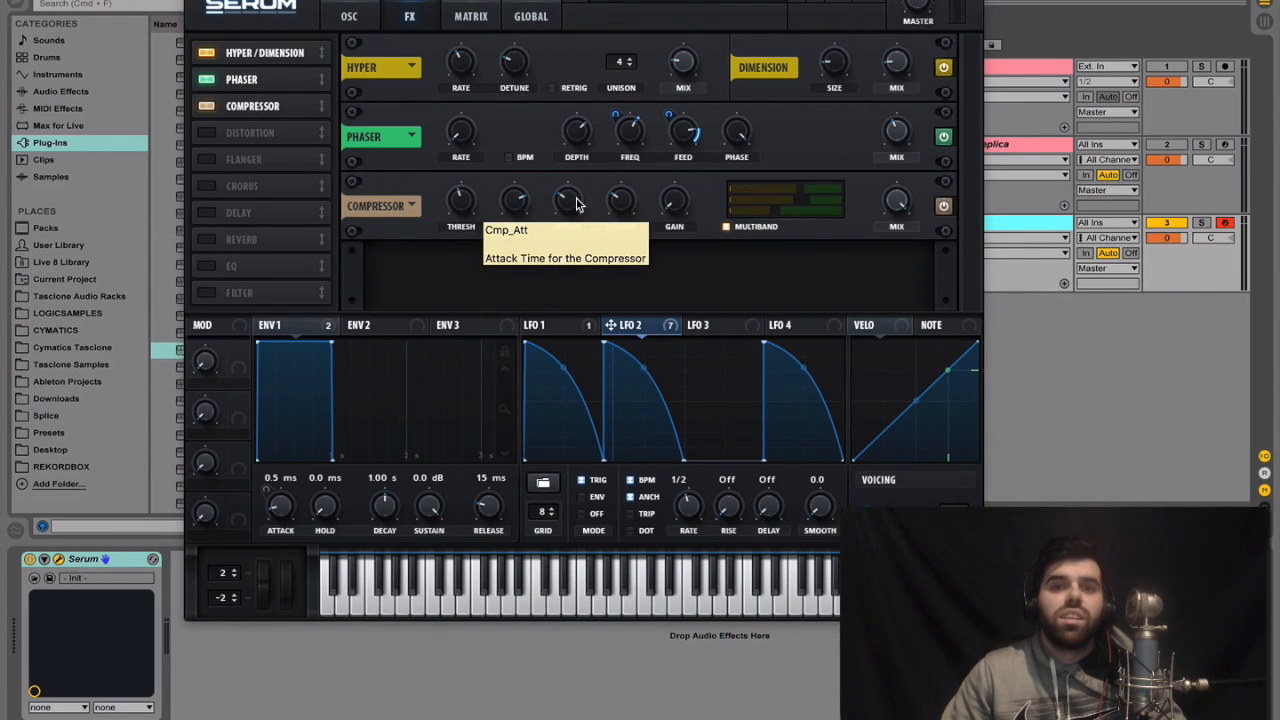
pyautogui.moveTo(617, 203); pyautogui.dragTo(607, 231)
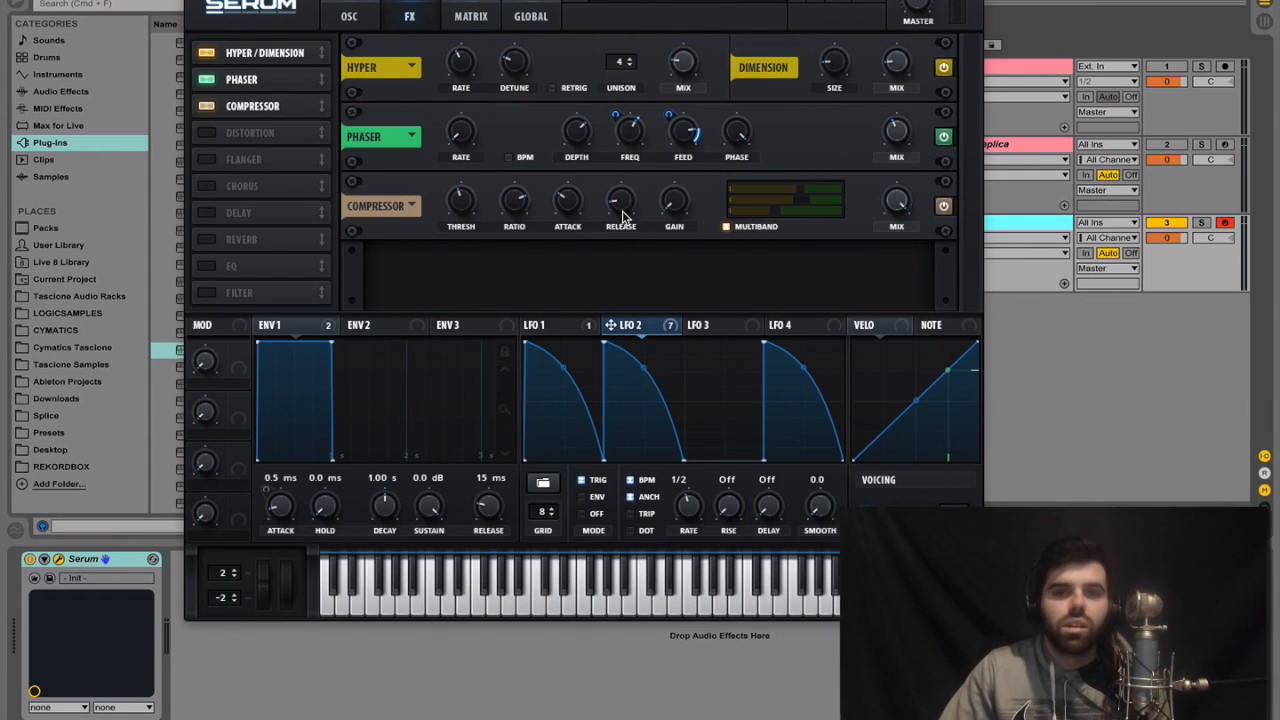
pyautogui.click(678, 207)
pyautogui.moveTo(678, 207); pyautogui.dragTo(678, 180)
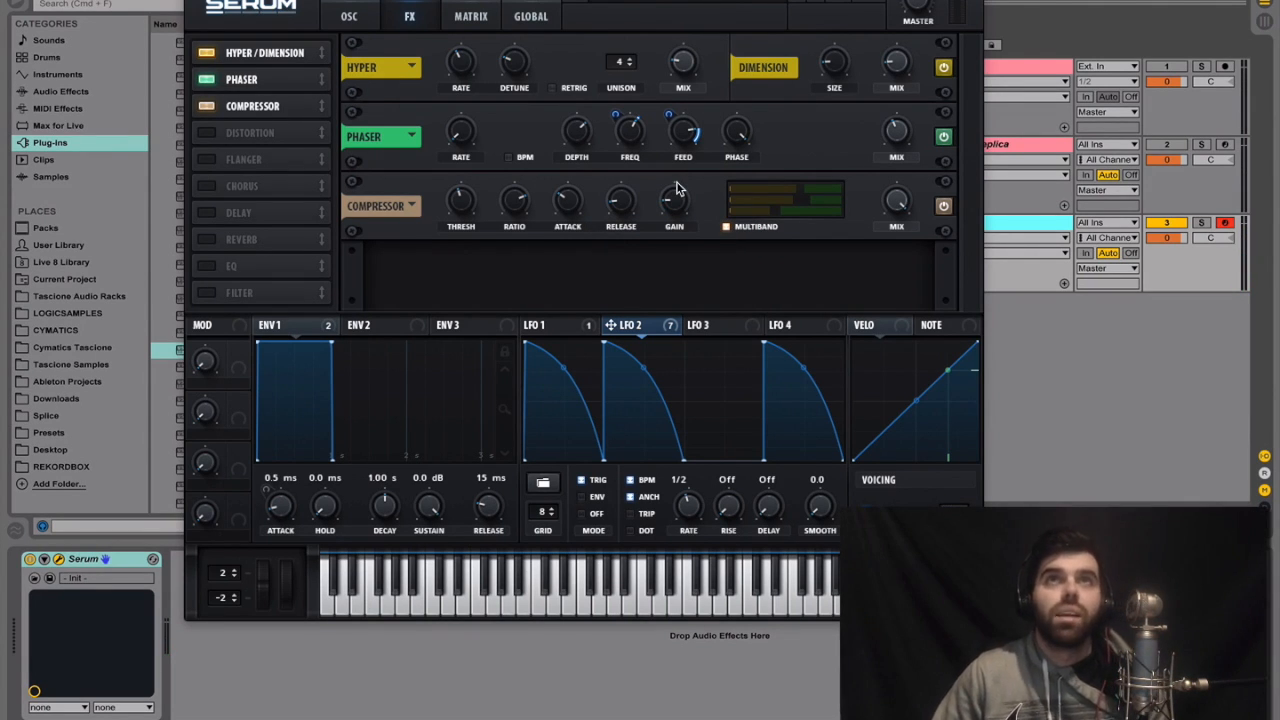
# Enable the reverb directly after the compressor and switch it from Hall to Plate
pyautogui.click(205, 240)
pyautogui.moveTo(205, 240); pyautogui.dragTo(282, 128)
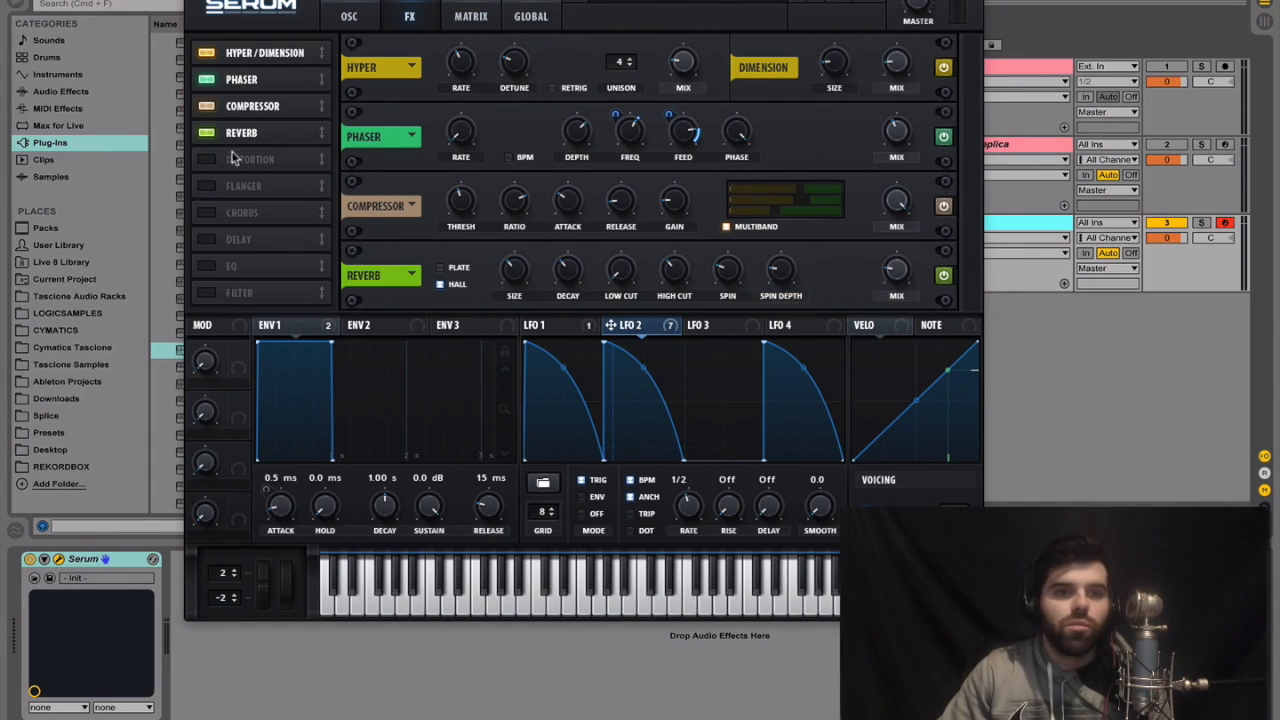
pyautogui.click(438, 270)
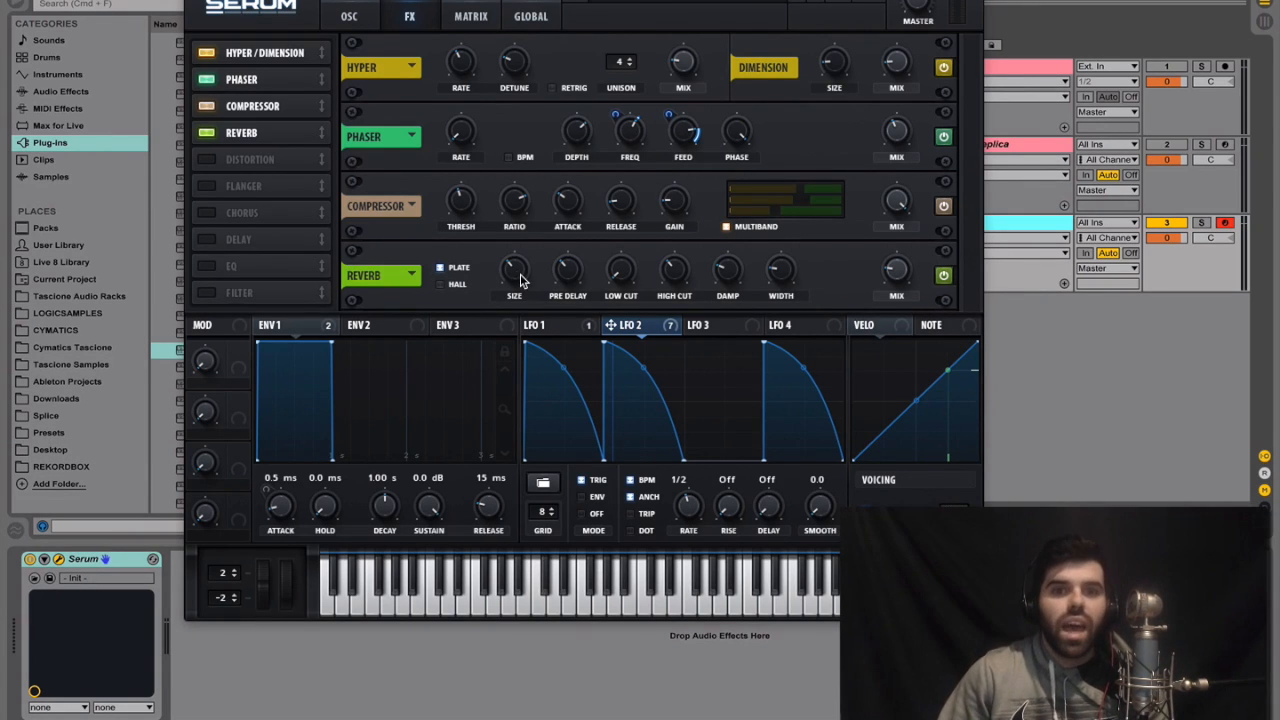
# Try different reverb pre-delay amounts, set it just below the middle, and raise the low cut to about 27%
pyautogui.moveTo(569, 273)
pyautogui.mouseDown()
pyautogui.moveTo(596, 173)
pyautogui.moveTo(575, 305)
pyautogui.moveTo(598, 178)
pyautogui.moveTo(570, 279)
pyautogui.mouseUp()
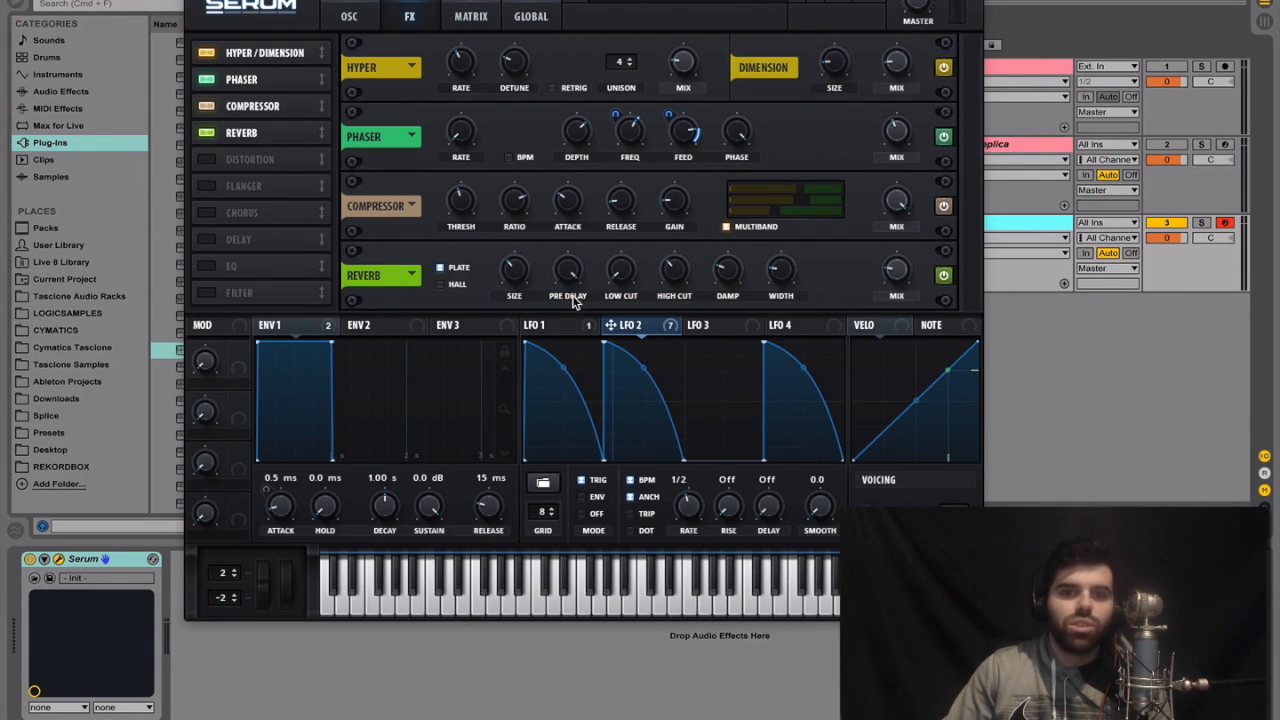
pyautogui.click(572, 272)
pyautogui.moveTo(572, 272); pyautogui.dragTo(590, 358)
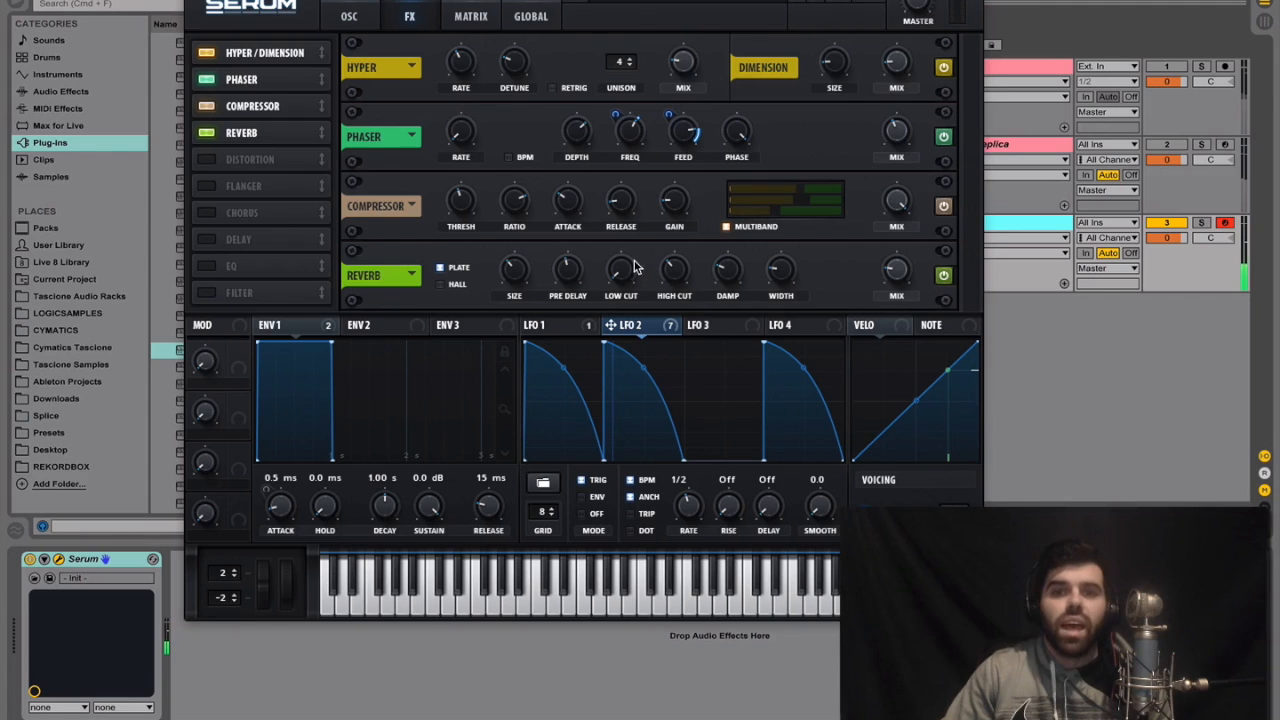
pyautogui.moveTo(631, 279); pyautogui.dragTo(630, 227)
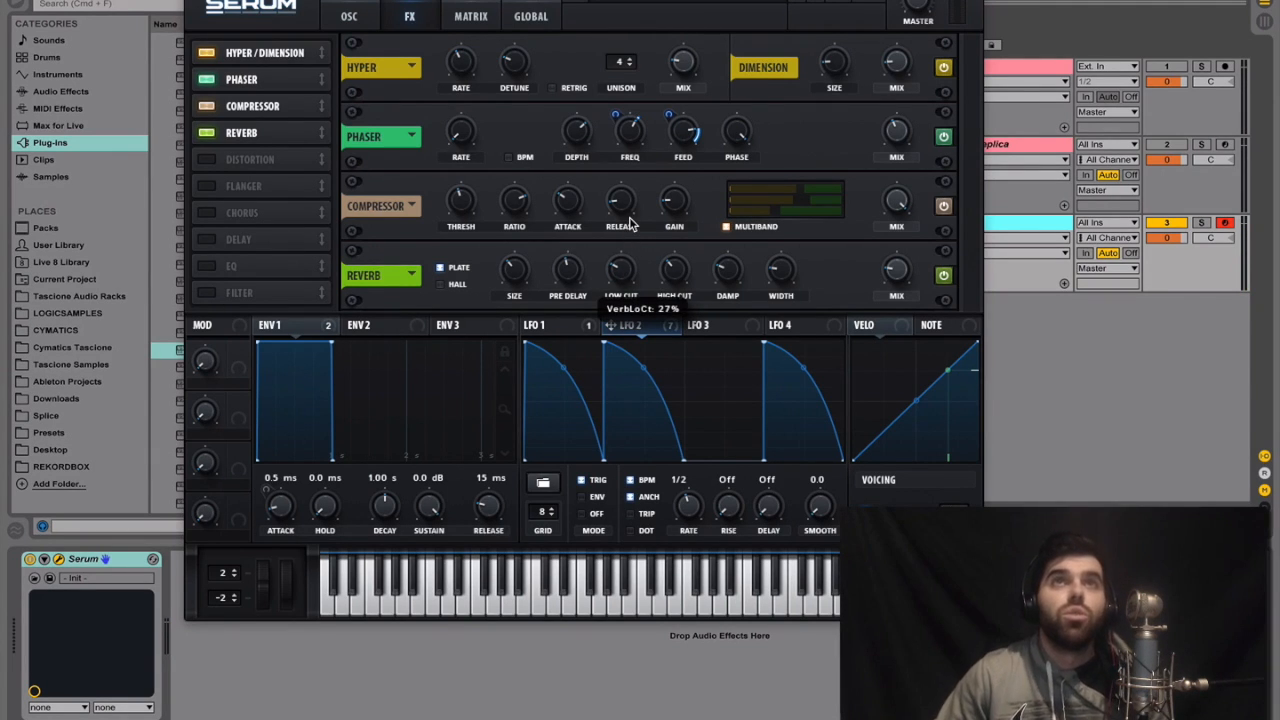
pyautogui.moveTo(630, 222); pyautogui.dragTo(633, 220)
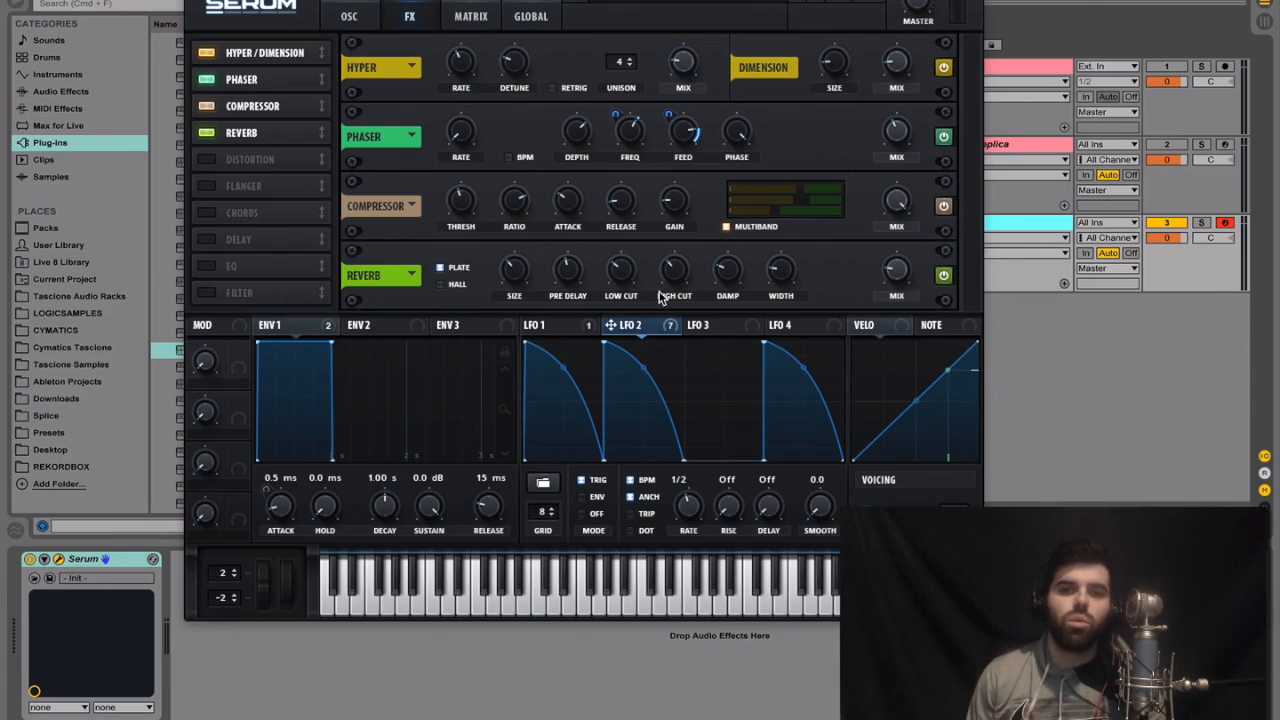
# Raise the reverb's high cut and damp well above the middle and set its width to maximum
pyautogui.moveTo(664, 290); pyautogui.dragTo(686, 200)
pyautogui.moveTo(733, 285); pyautogui.dragTo(746, 200)
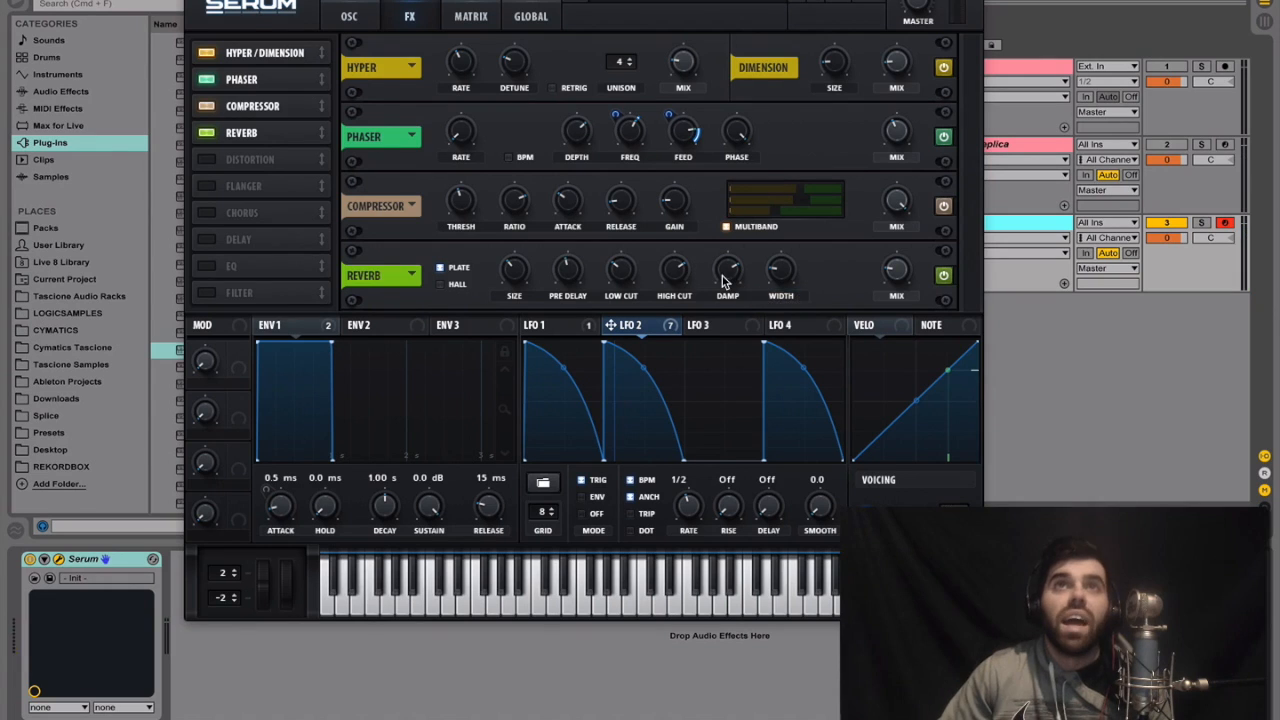
pyautogui.moveTo(778, 270); pyautogui.dragTo(819, 132)
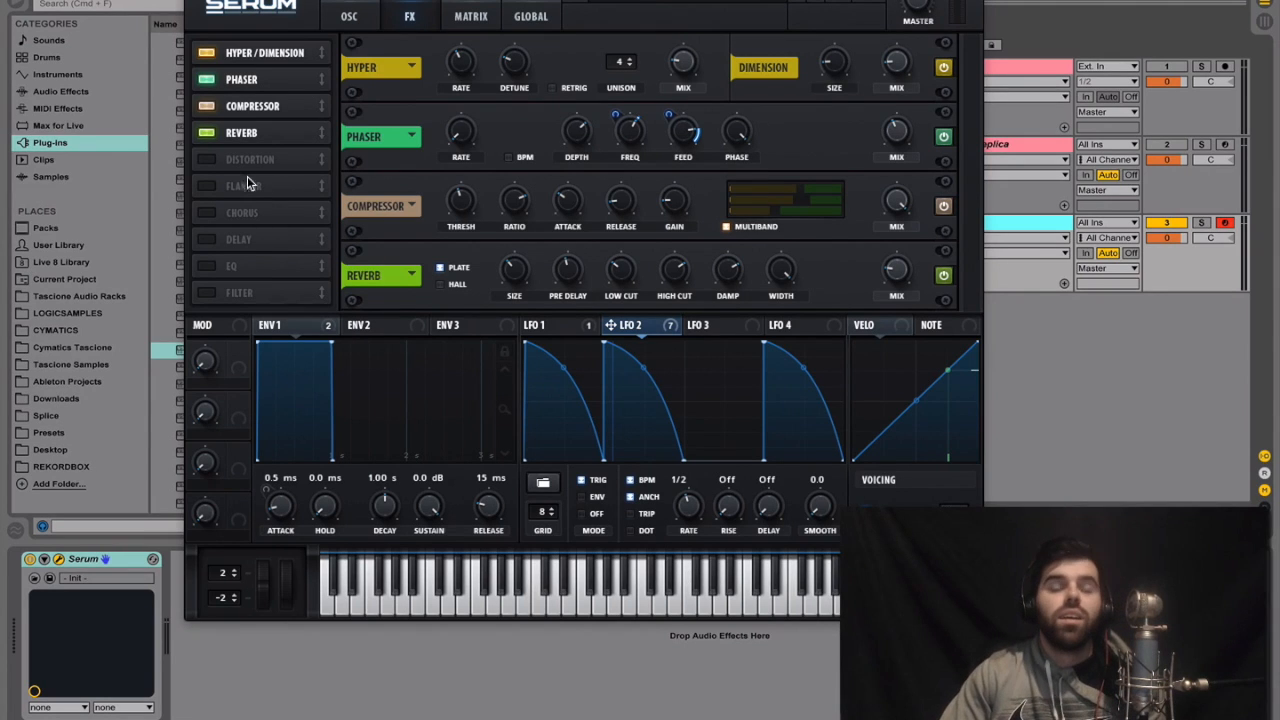
# Enable the delay after the reverb with BPM sync off and left and right linked, and set its time to 7.39
pyautogui.click(208, 240)
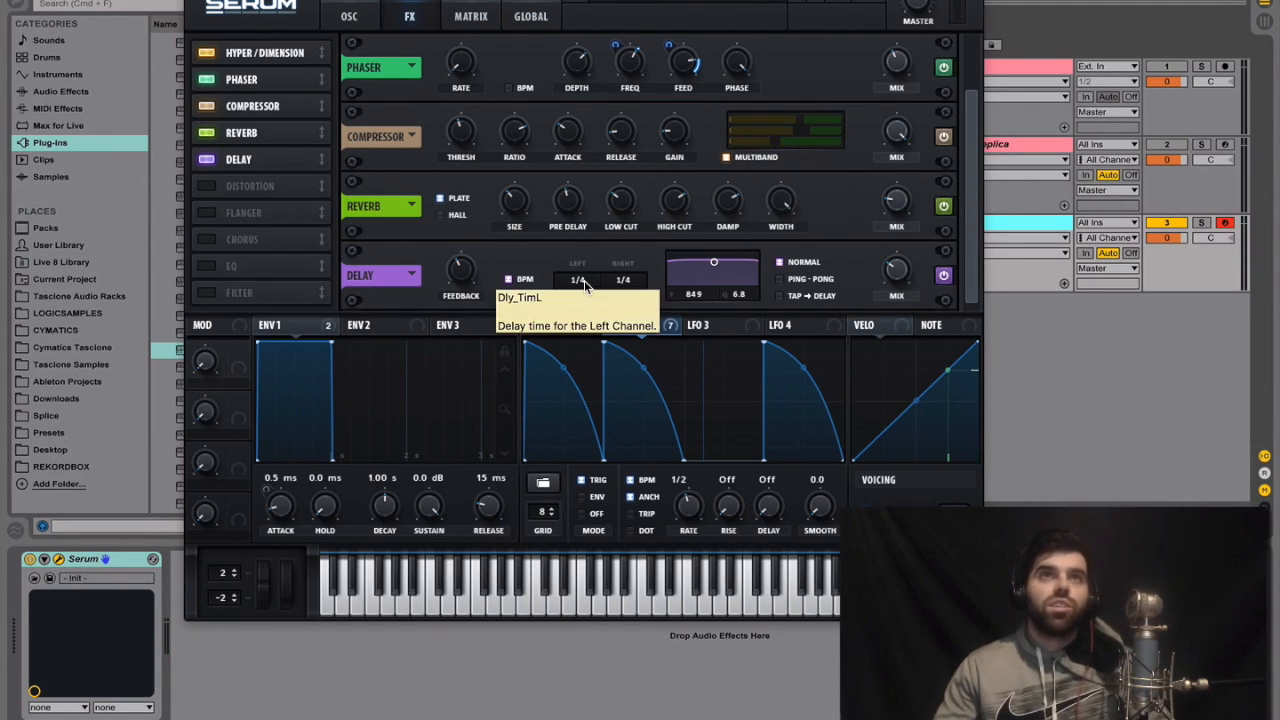
pyautogui.click(509, 280)
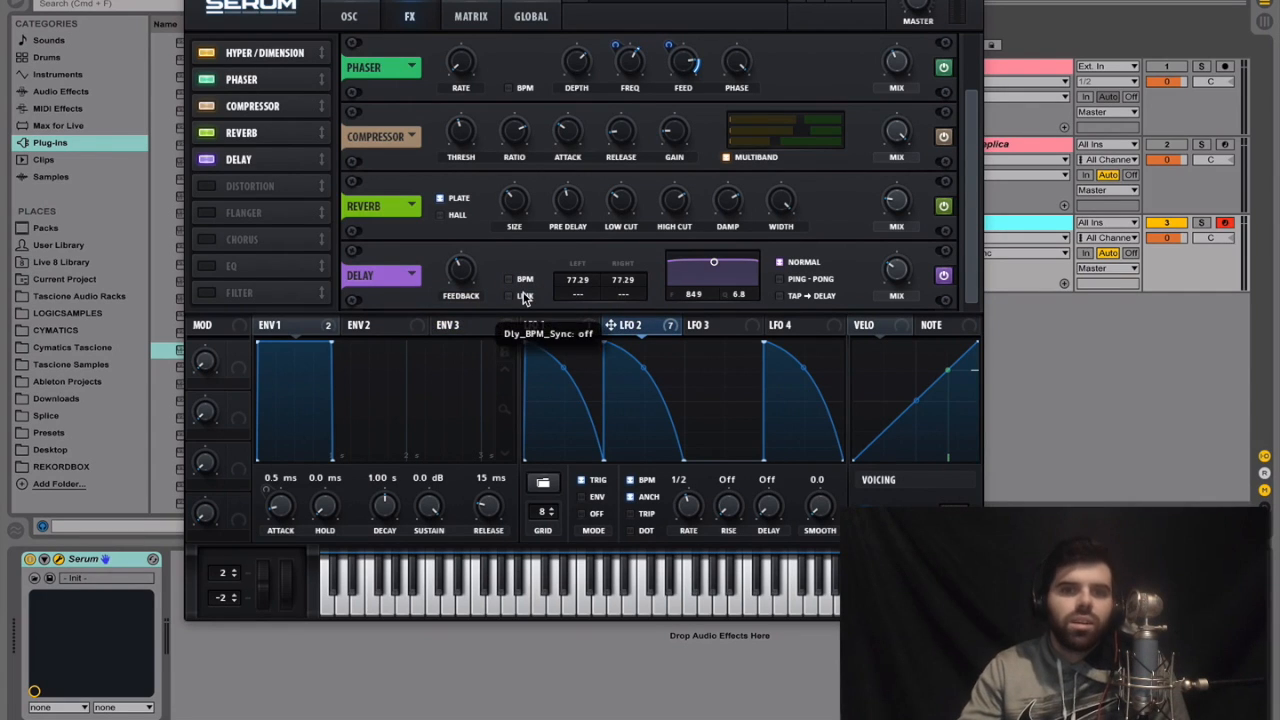
pyautogui.click(510, 297)
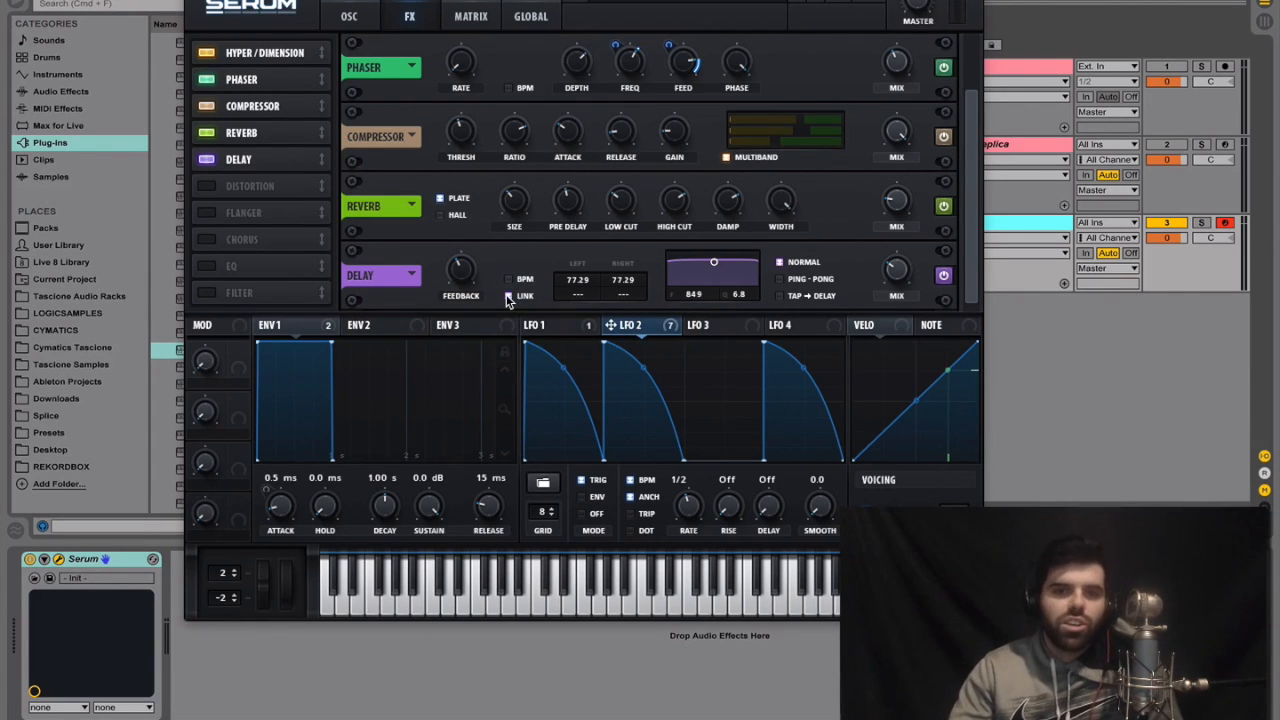
pyautogui.moveTo(565, 290); pyautogui.dragTo(552, 336)
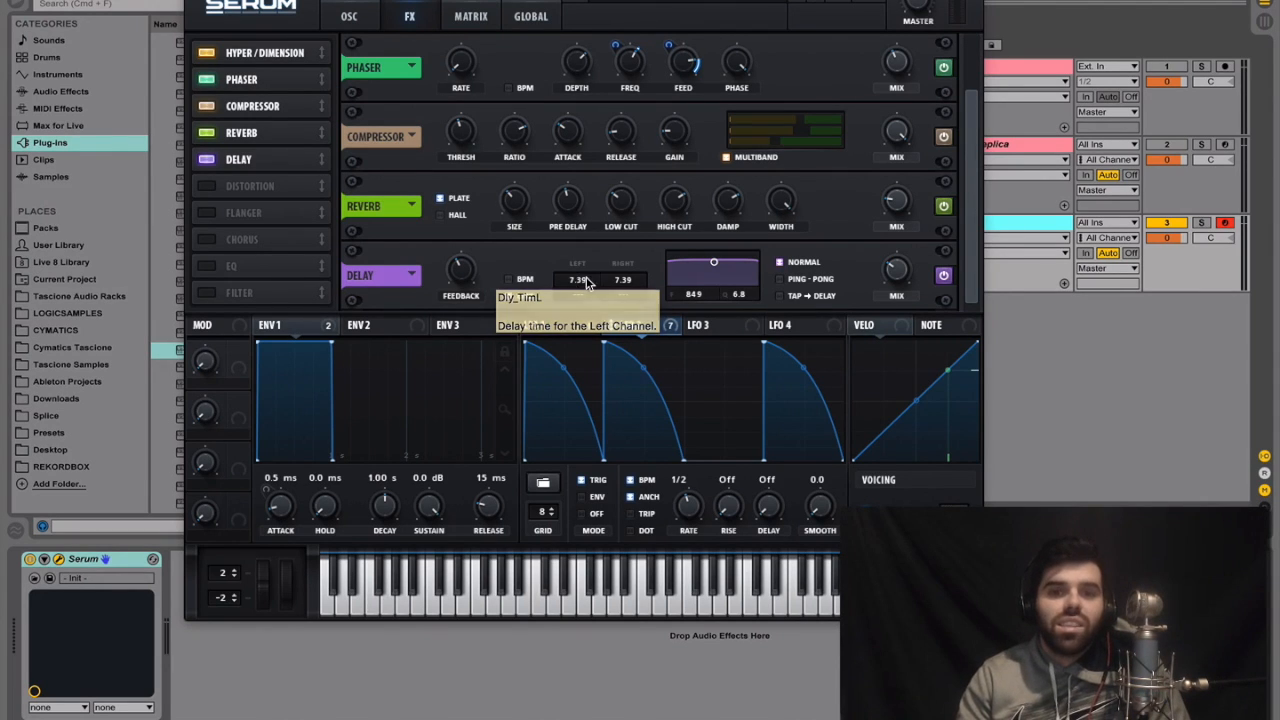
# Set the delay feedback to about 79% and the linked left and right time offsets to 0.915
pyautogui.click(462, 270)
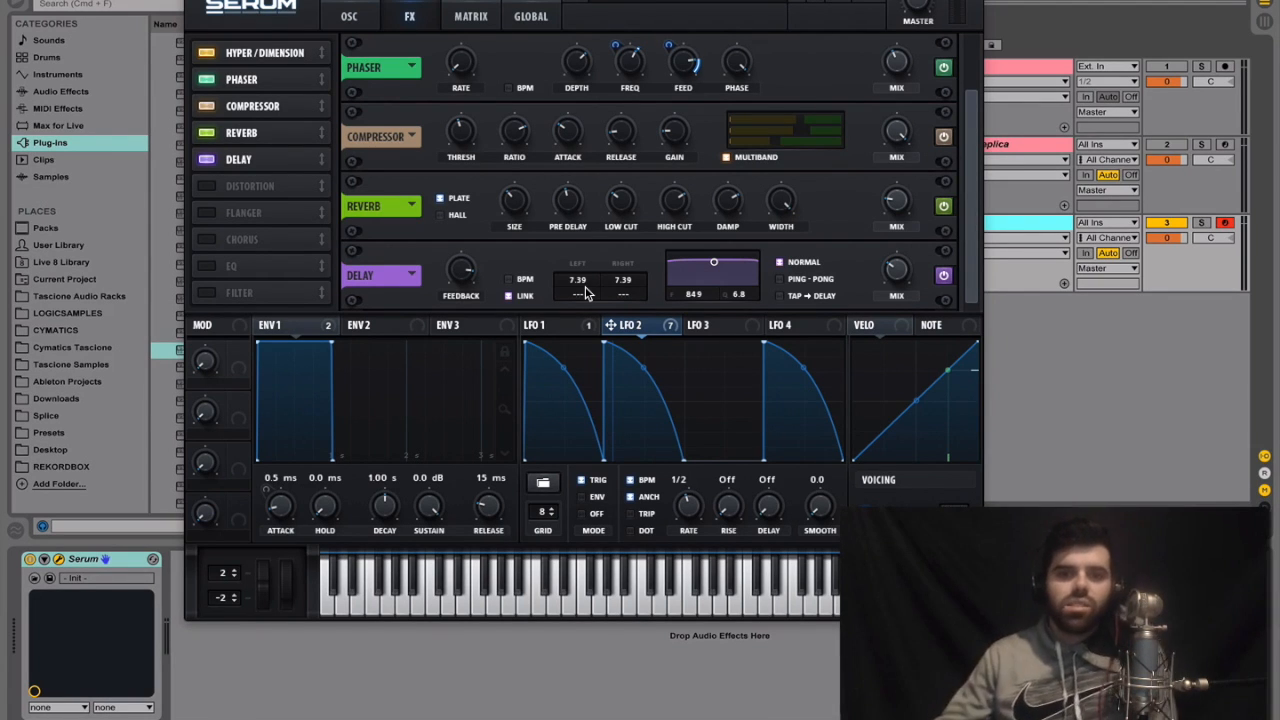
pyautogui.moveTo(463, 272); pyautogui.dragTo(462, 290)
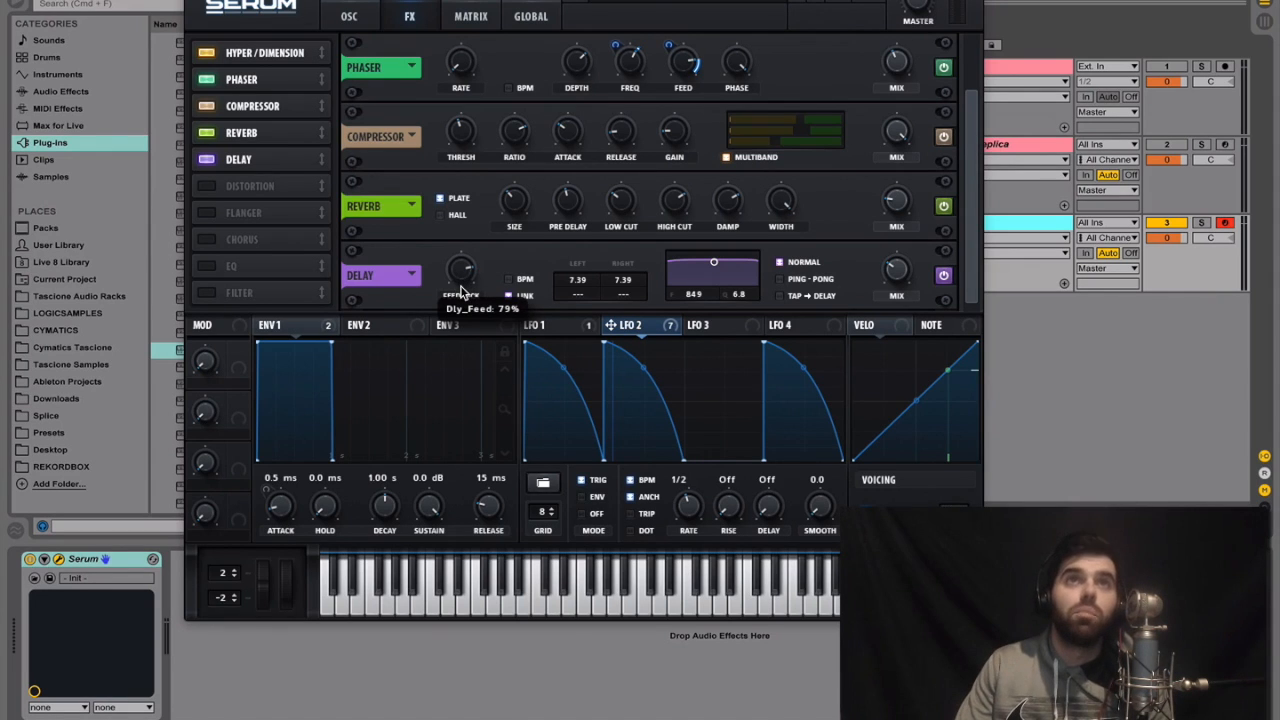
pyautogui.moveTo(583, 290); pyautogui.dragTo(578, 316)
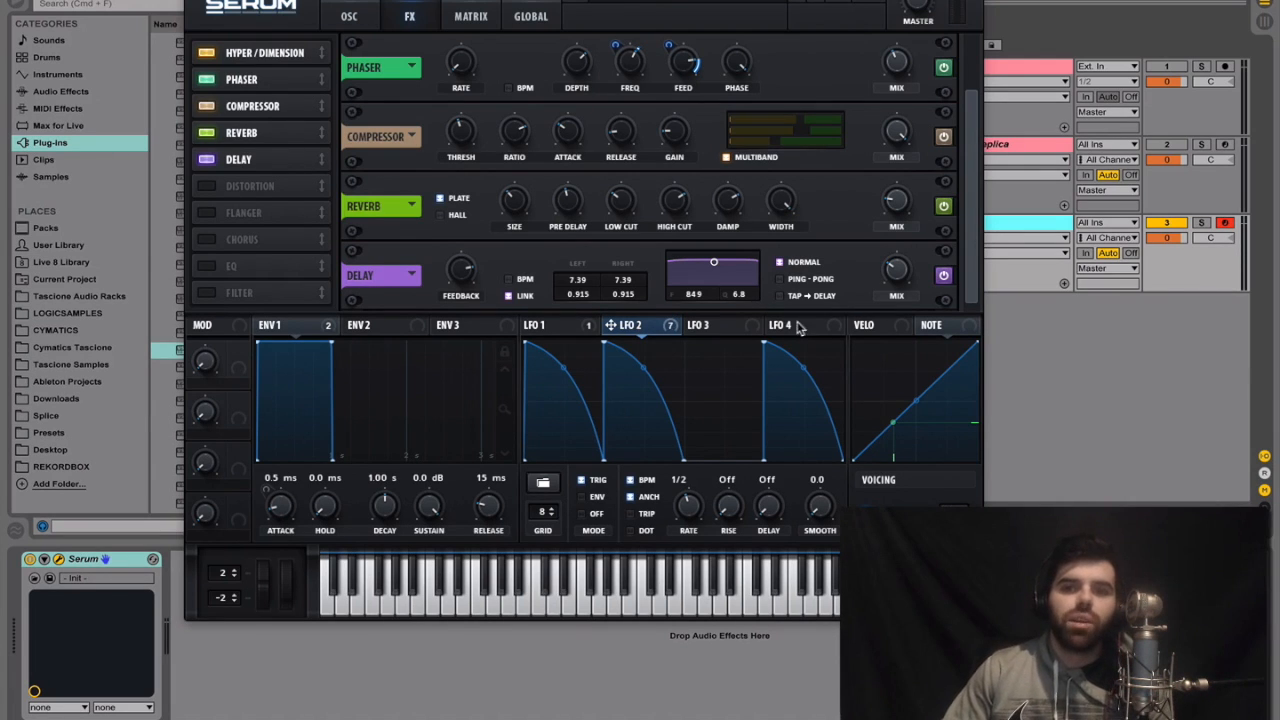
# Assign the Note source to the phaser's frequency and widen its modulation depth to around the full knob range
pyautogui.click(946, 328)
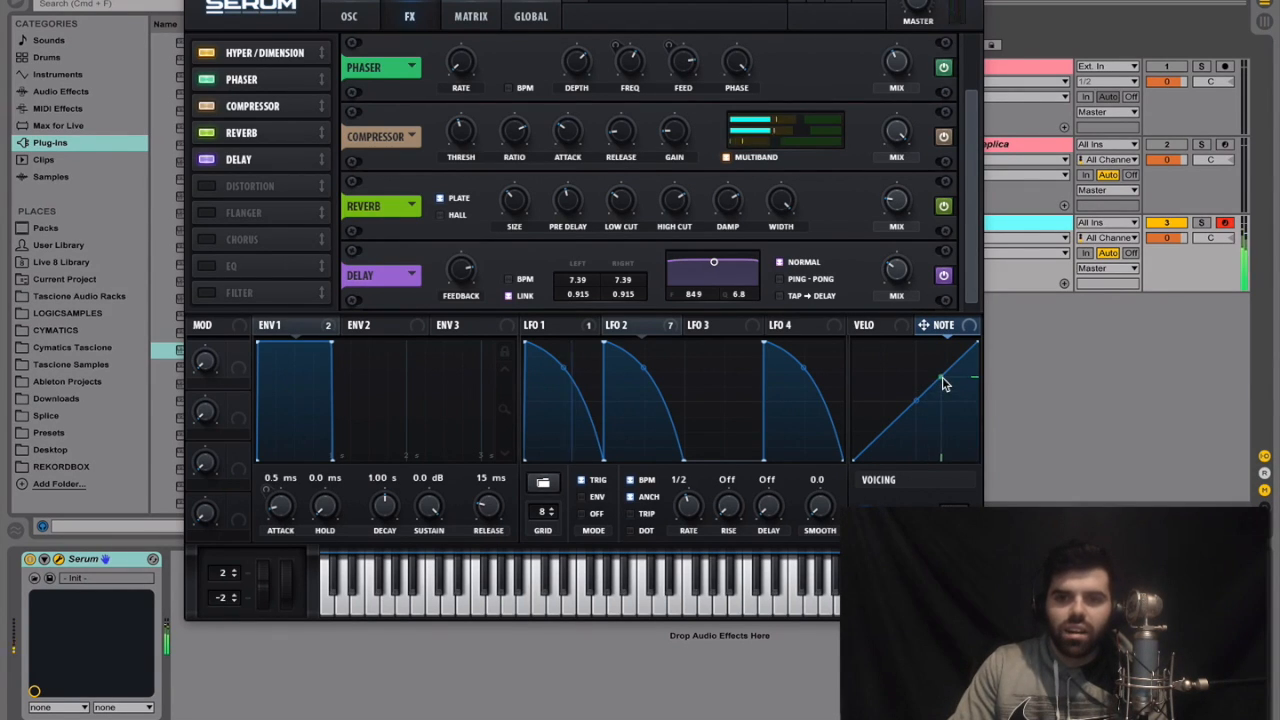
pyautogui.moveTo(923, 325); pyautogui.dragTo(629, 58)
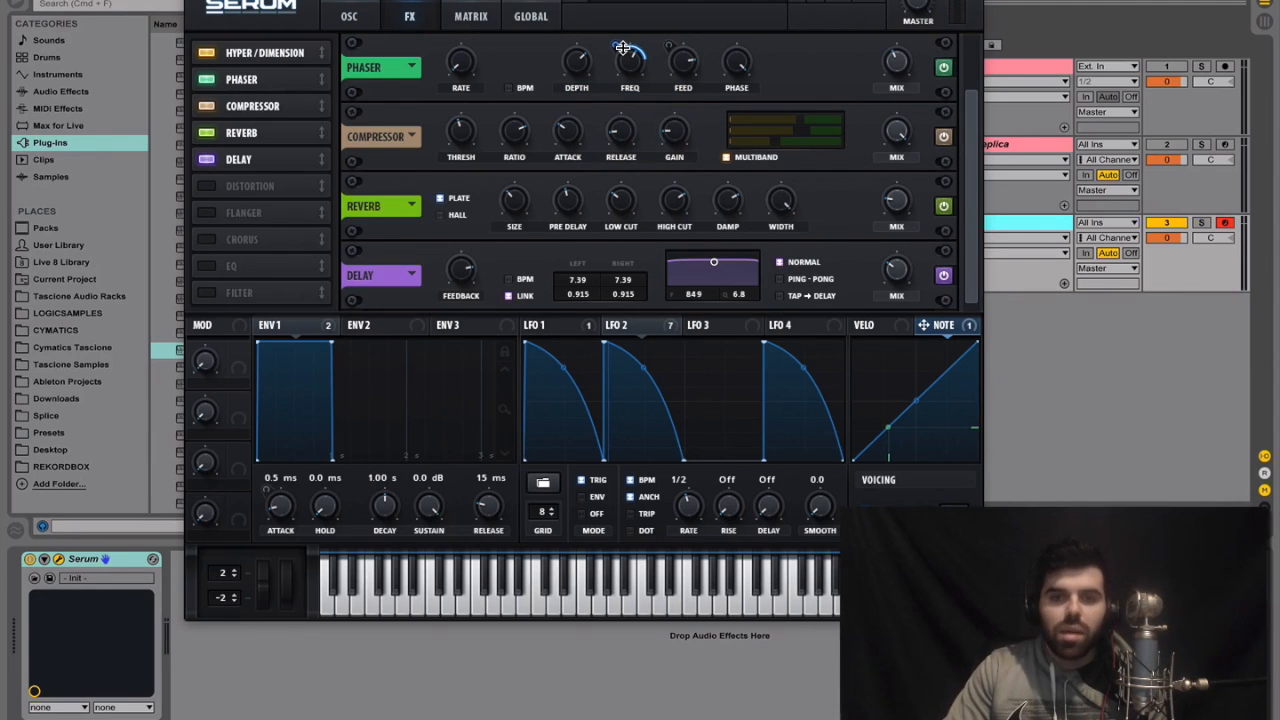
pyautogui.moveTo(622, 47); pyautogui.dragTo(624, 12)
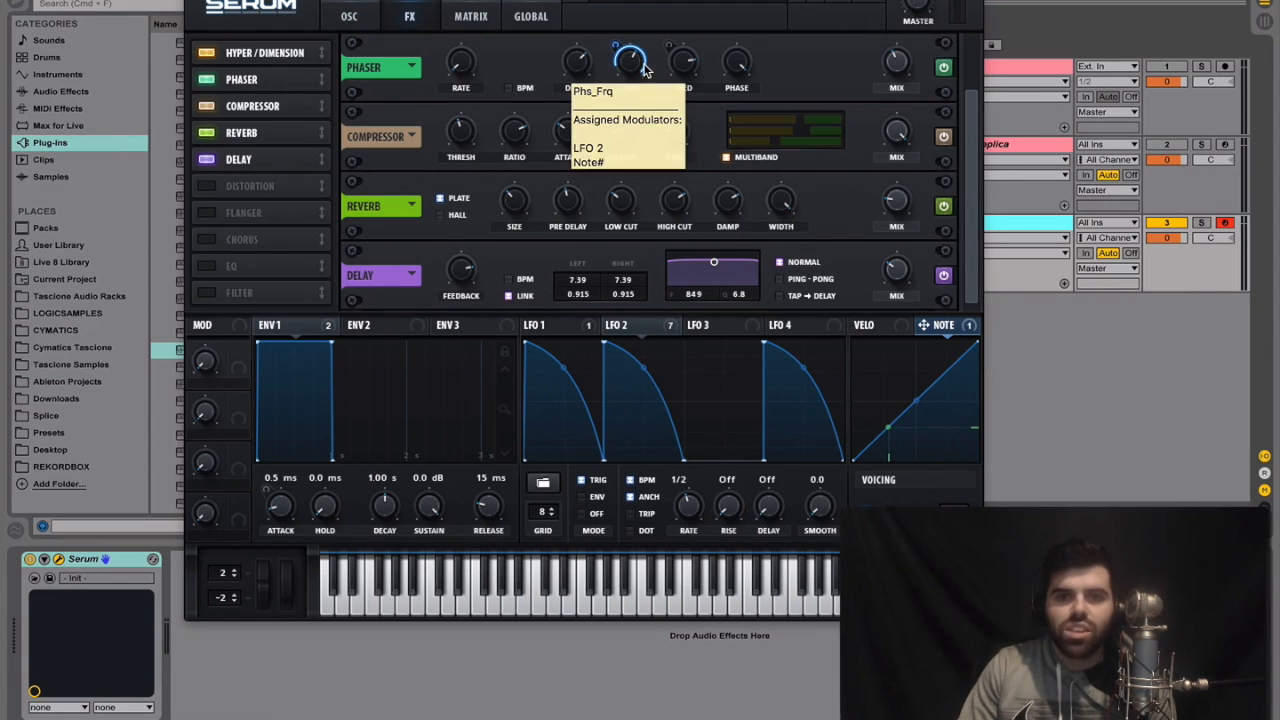
pyautogui.moveTo(616, 46); pyautogui.dragTo(618, 60)
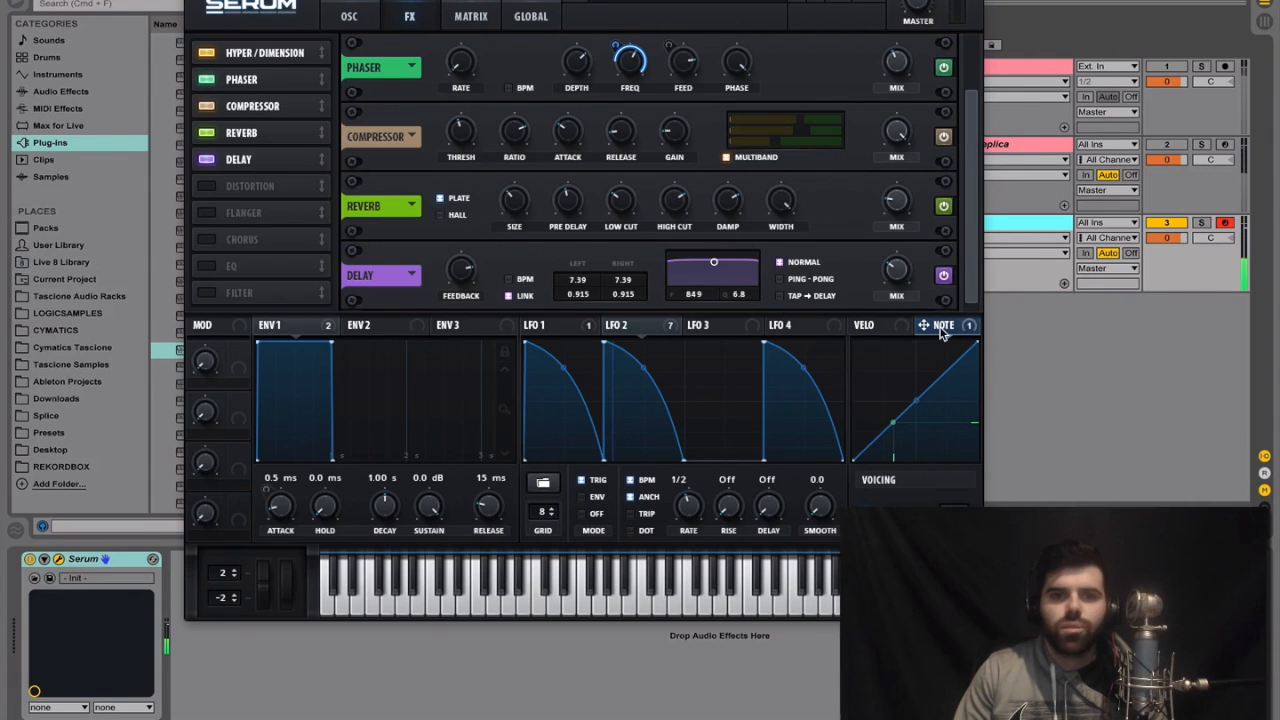
# Copy the A Bit Warmer saturator from the Serum Replica track to the 3 Serum track, after Serum
pyautogui.click(196, 1)
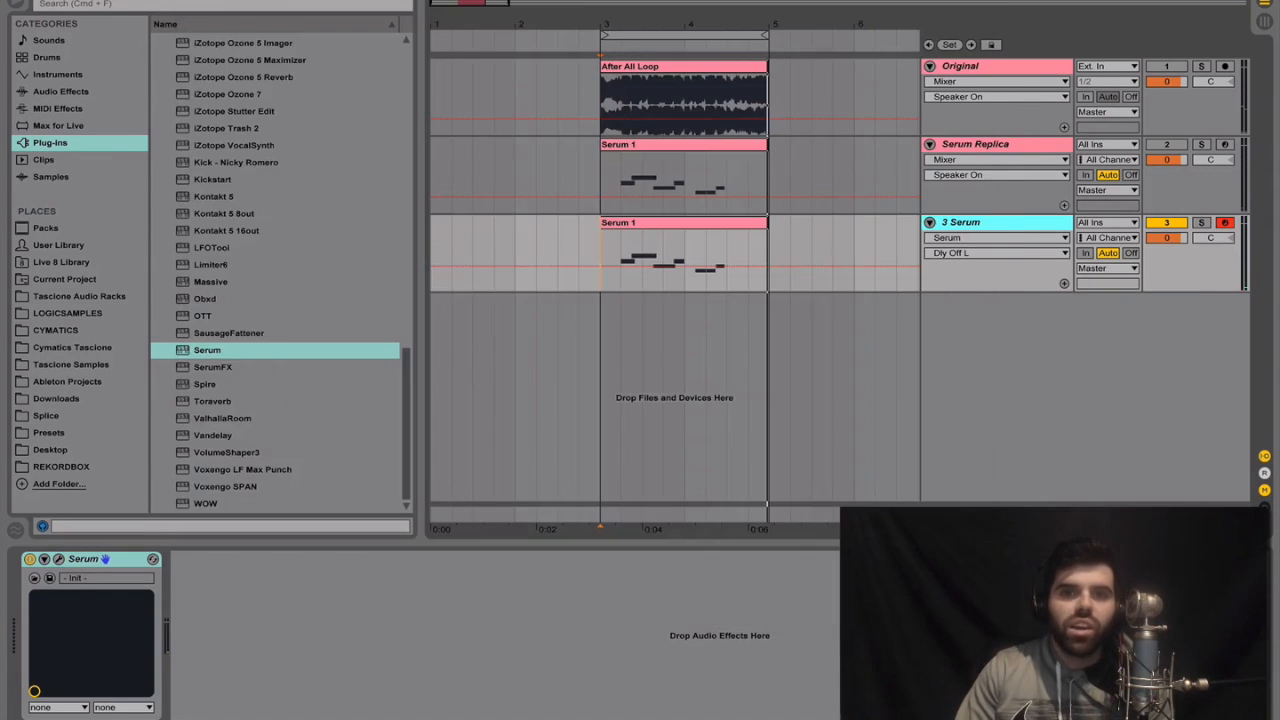
pyautogui.click(1048, 147)
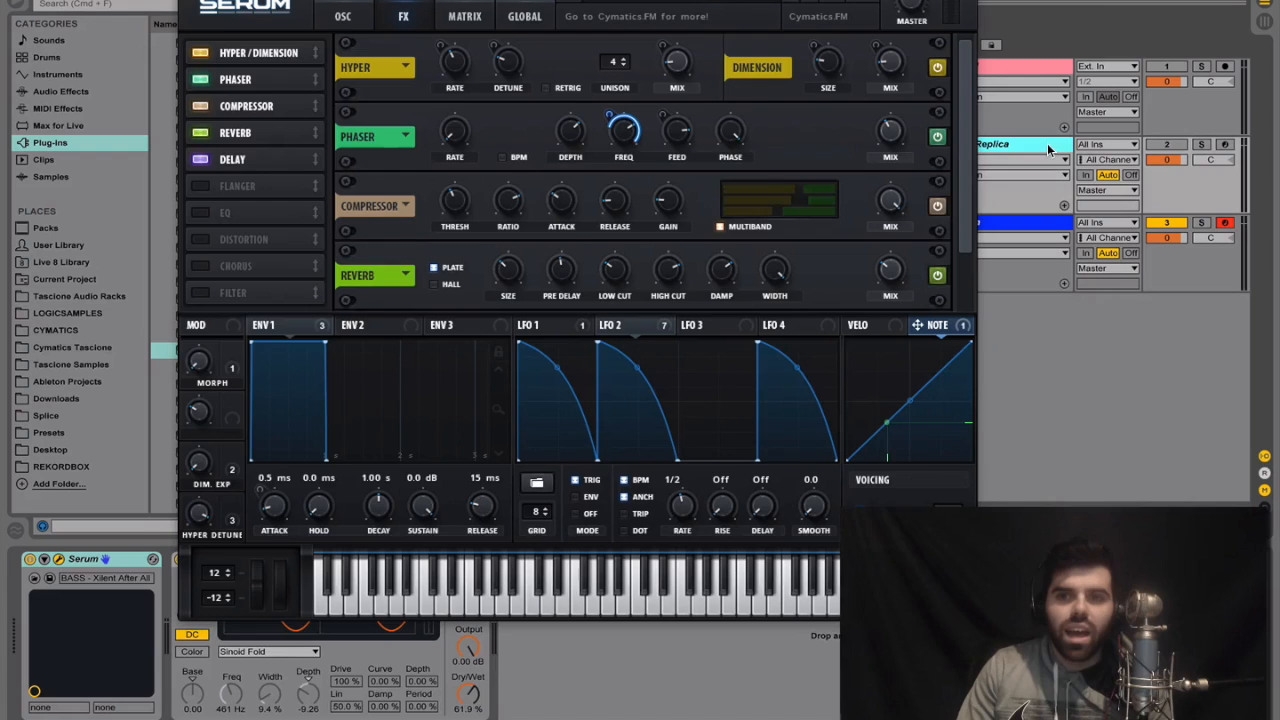
pyautogui.click(196, 2)
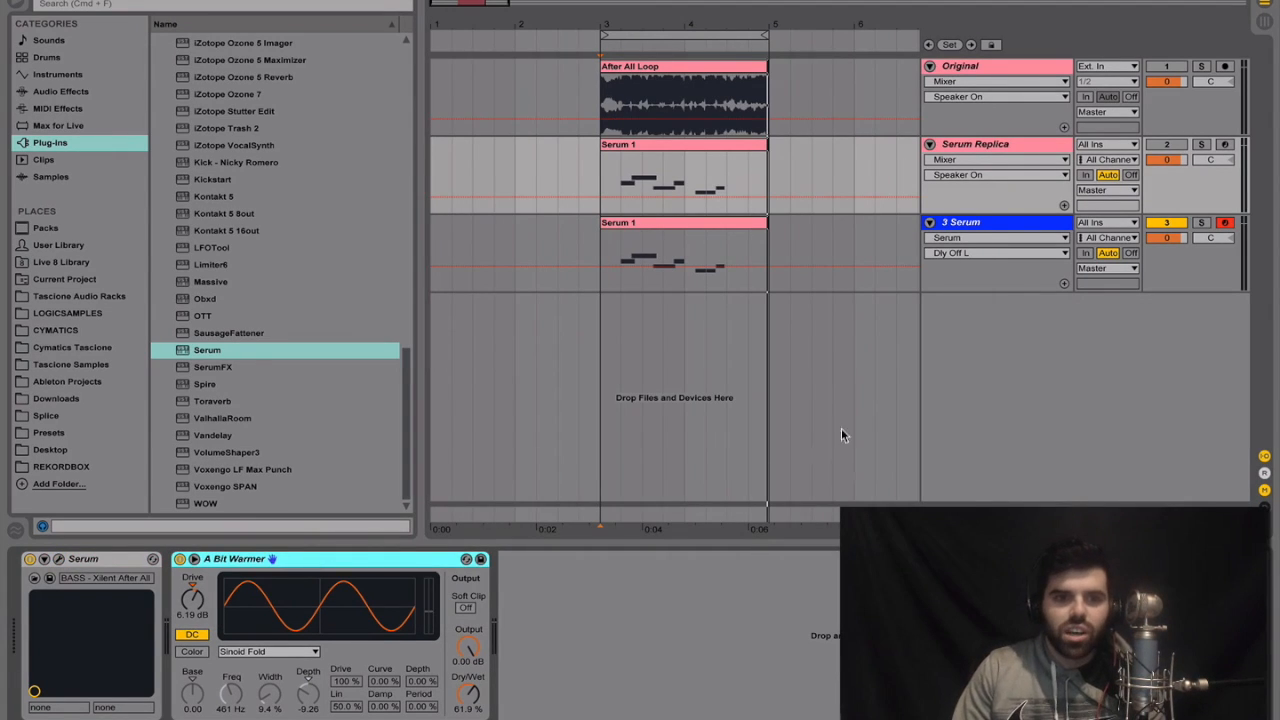
pyautogui.click(991, 226)
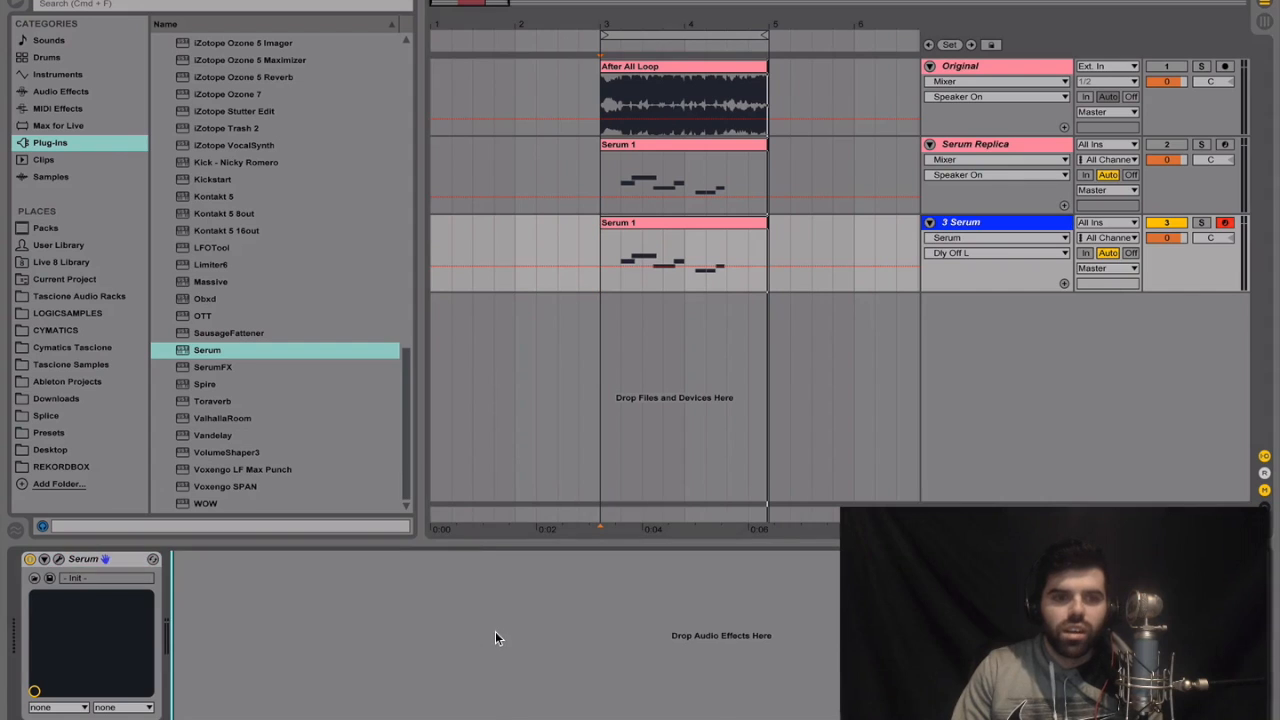
pyautogui.press('super+v')
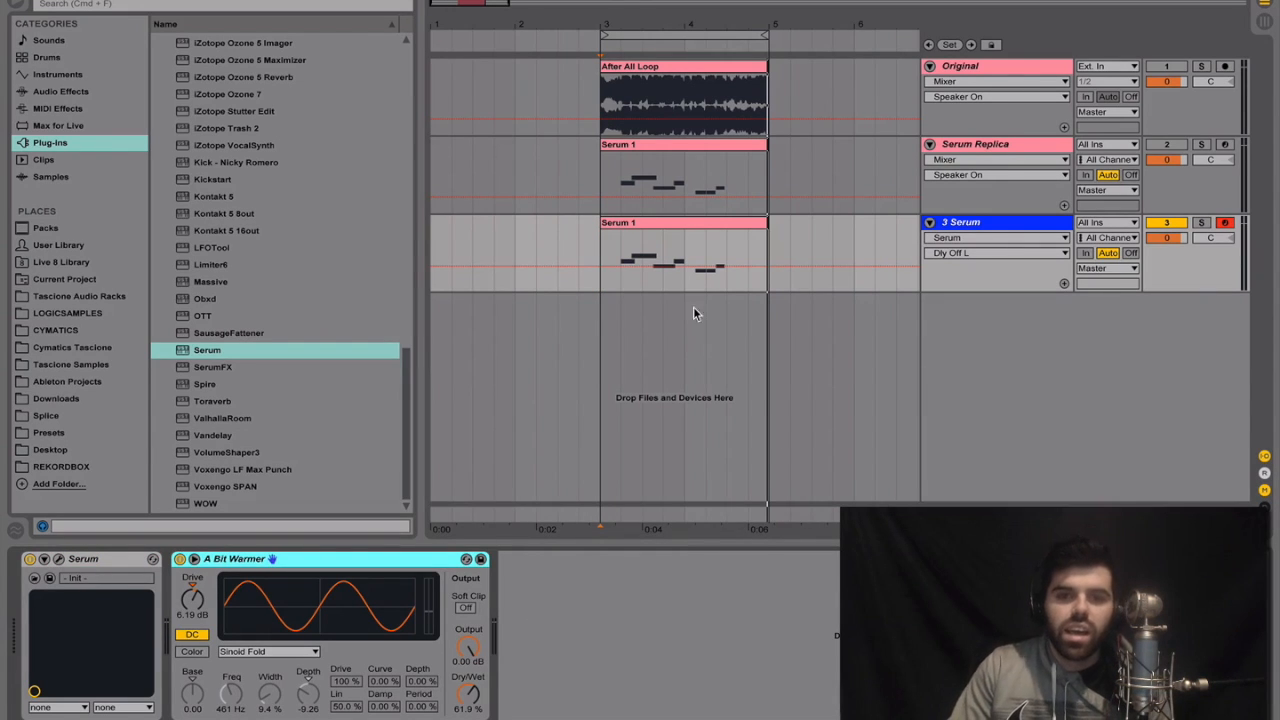
# Play the 3 Serum clip from bar 3 to hear the patch with the saturator
pyautogui.click(608, 250)
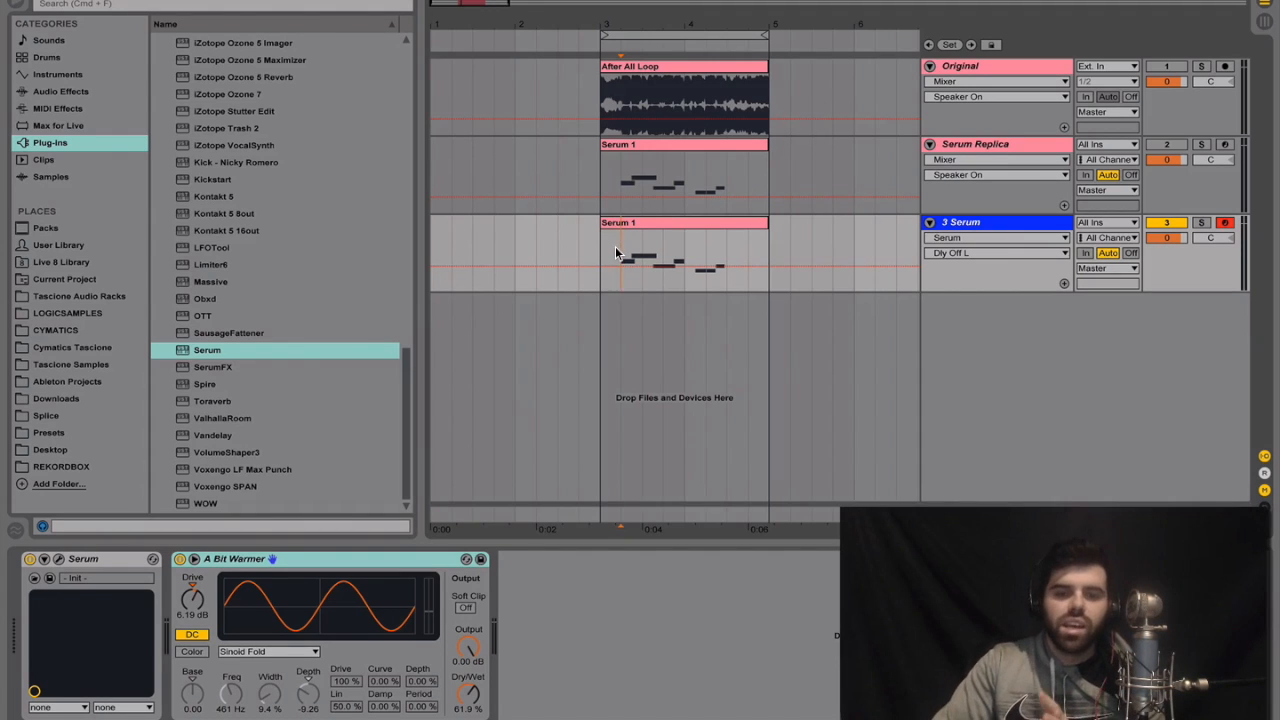
pyautogui.click(601, 253)
pyautogui.press('space')
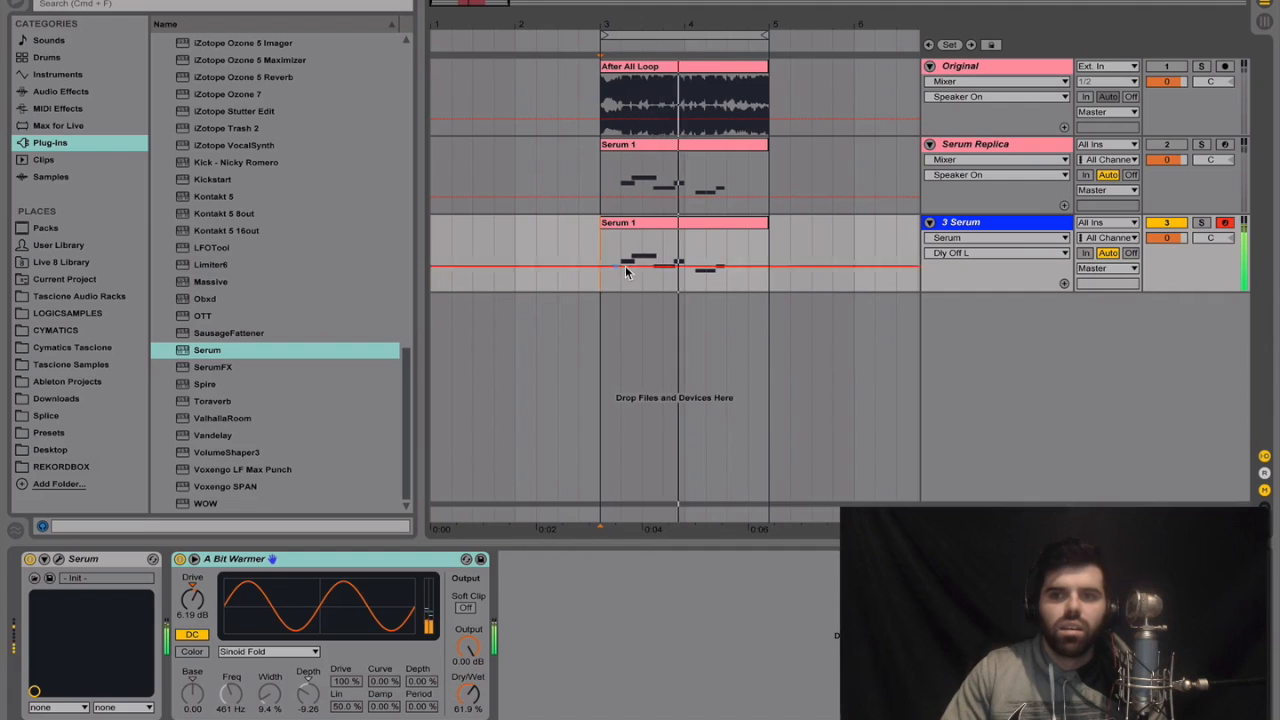
# Compare the replica's oscillator, filter and LFO 1 settings with those of the Serum on the 3 Serum track
pyautogui.click(1014, 144)
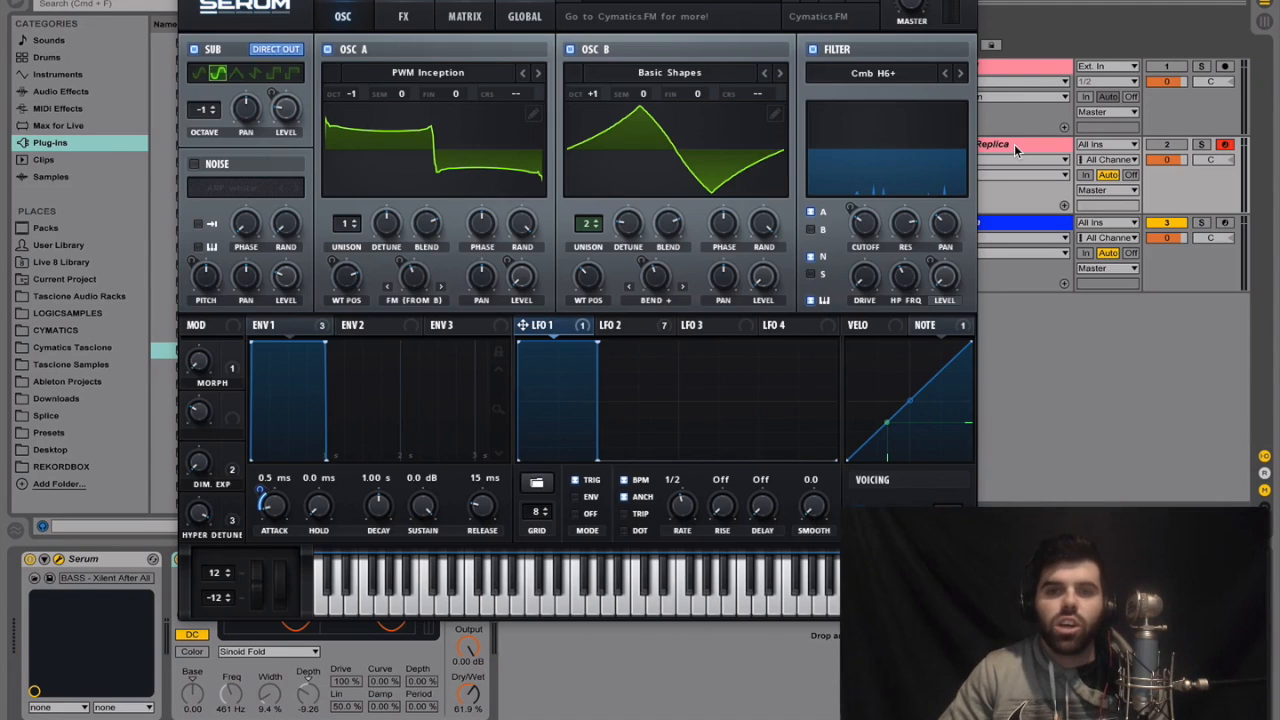
pyautogui.click(1037, 222)
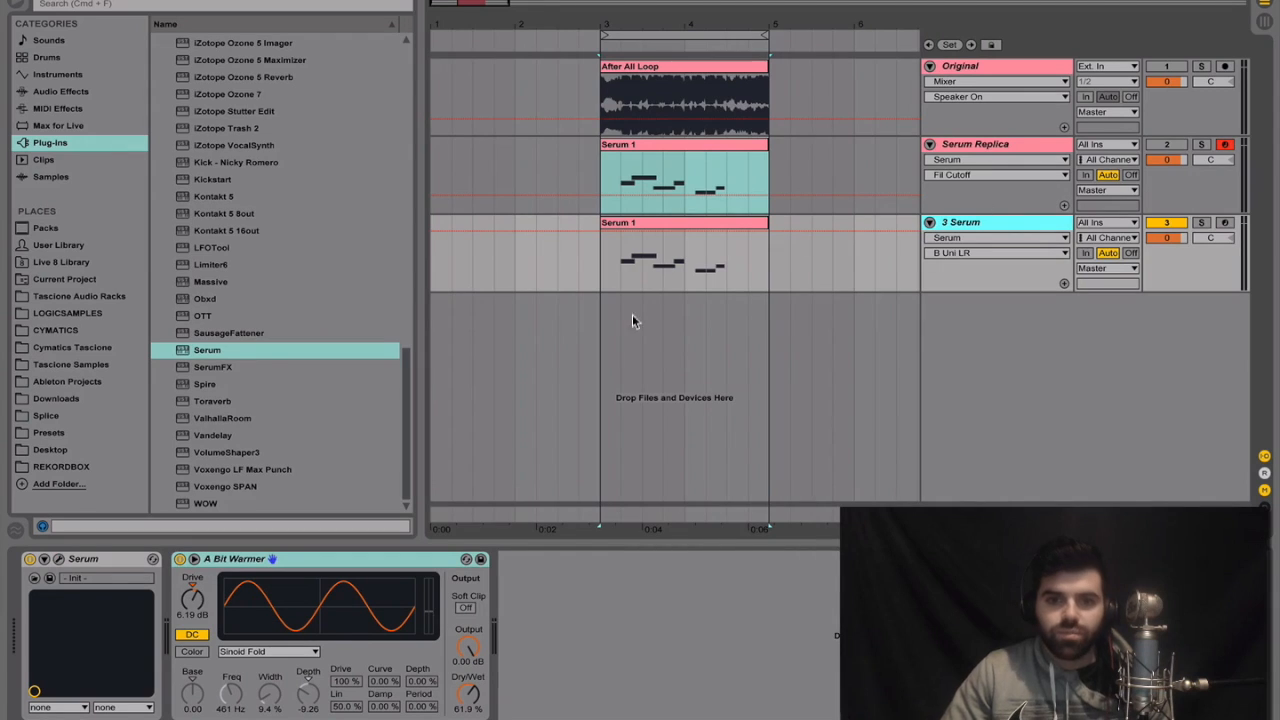
pyautogui.click(58, 558)
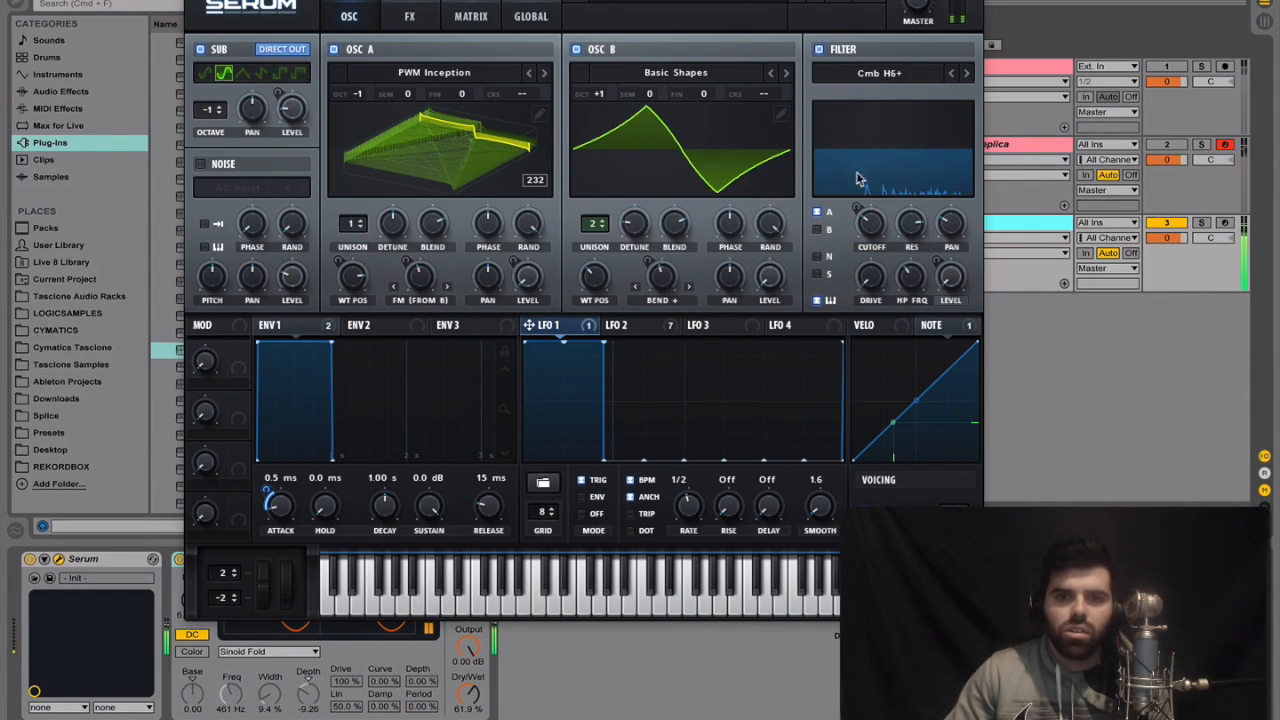
# Raise the Hyper effect's detune to above the middle and its mix to about the middle
pyautogui.click(418, 20)
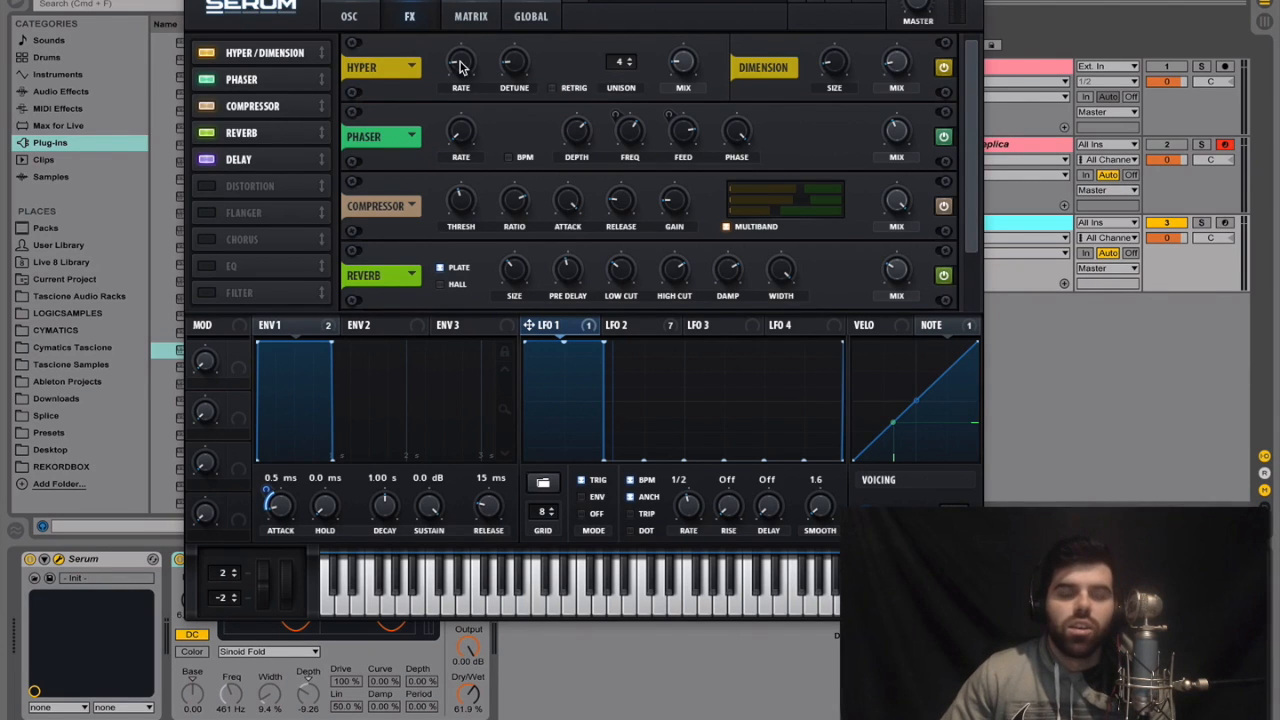
pyautogui.moveTo(515, 75); pyautogui.dragTo(548, 12)
pyautogui.moveTo(700, 78); pyautogui.dragTo(710, 5)
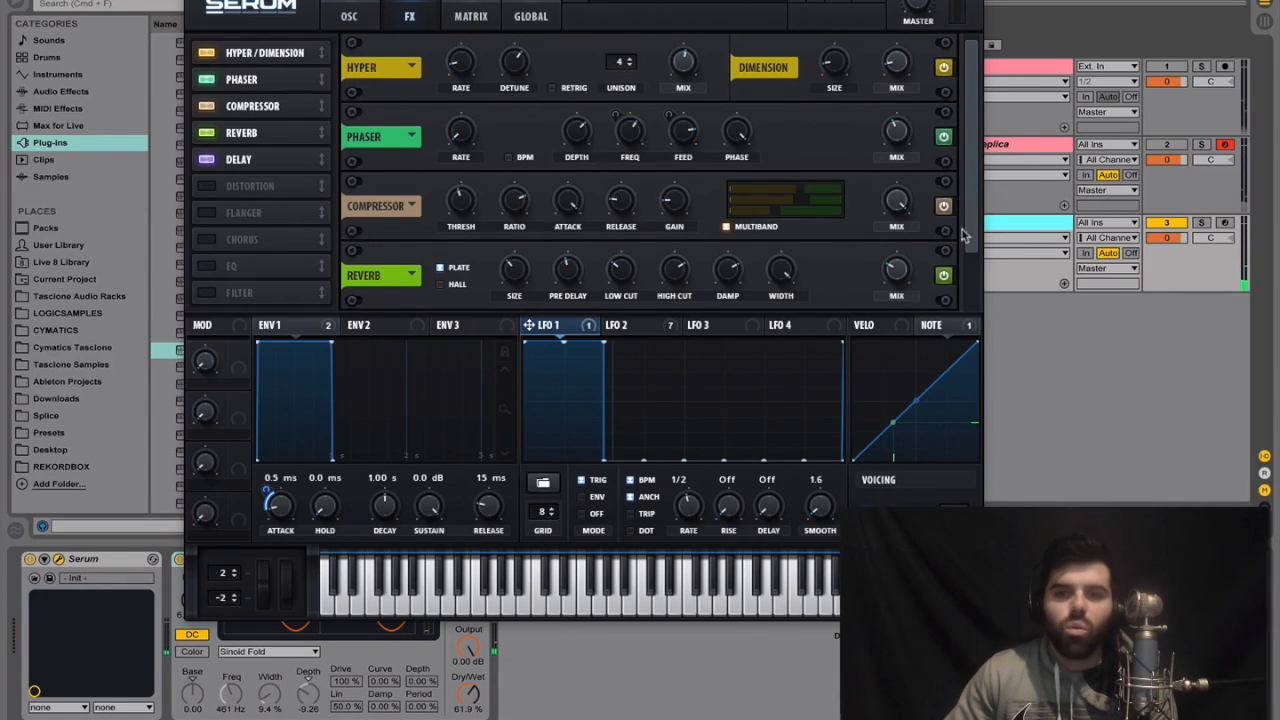
pyautogui.moveTo(975, 247); pyautogui.dragTo(973, 300)
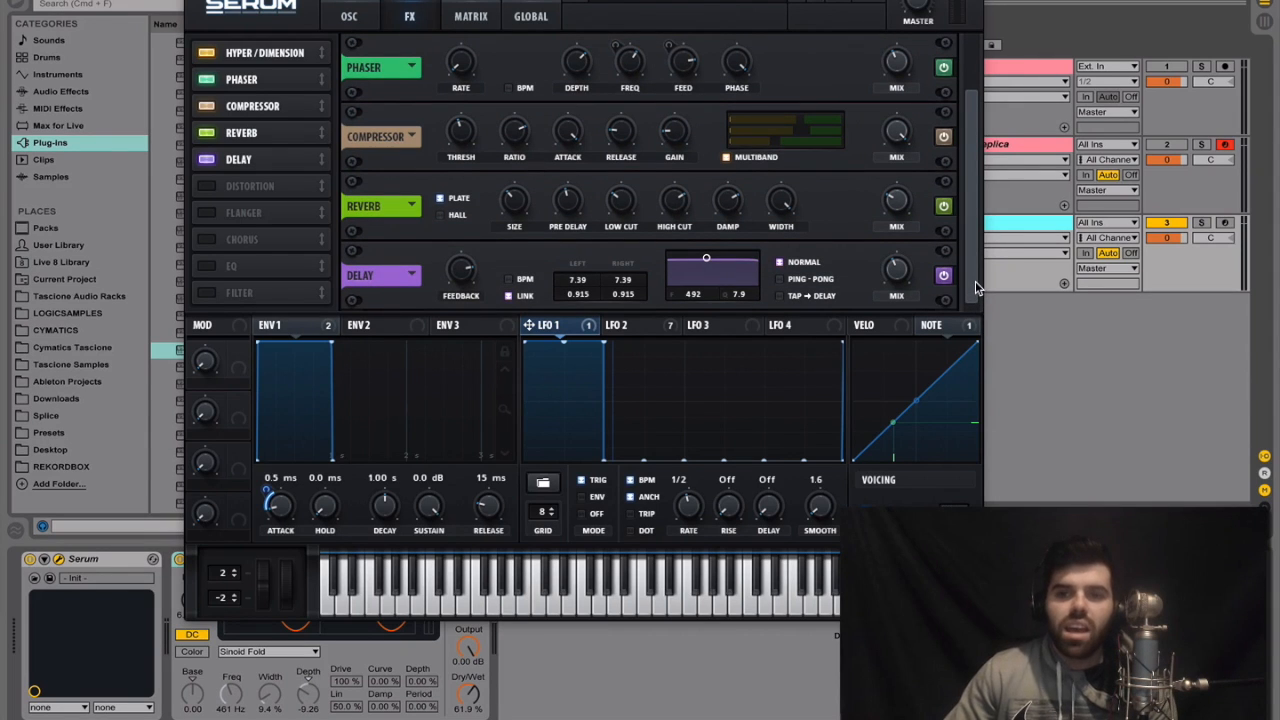
pyautogui.moveTo(972, 288); pyautogui.dragTo(976, 232)
# Check the Serum Replica's global unison ranges and oscillator B's unison settings
pyautogui.click(1036, 146)
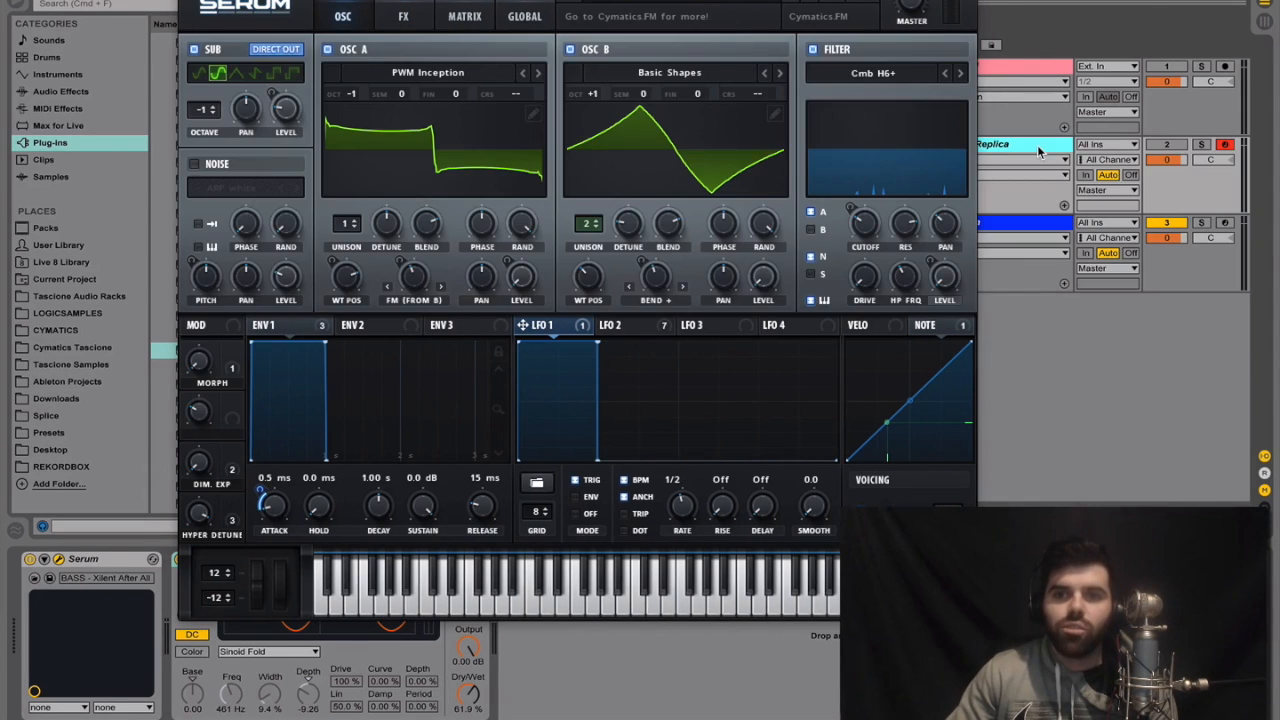
pyautogui.click(527, 17)
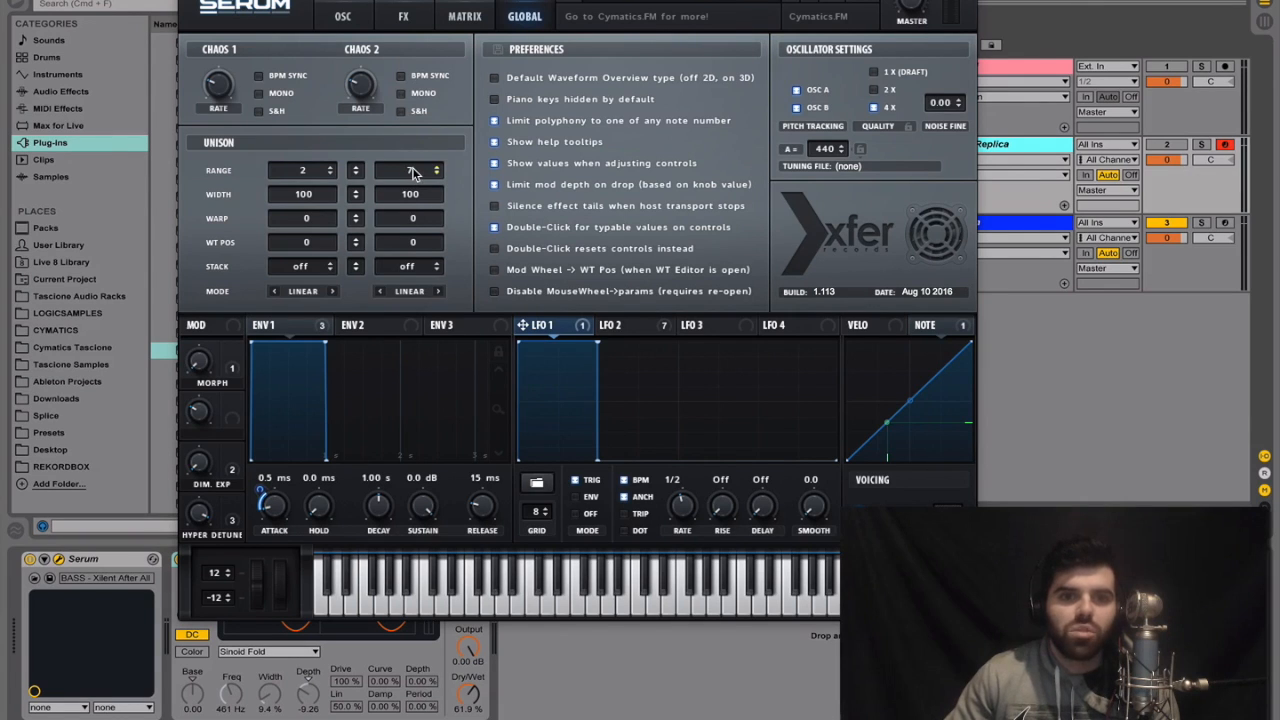
pyautogui.click(330, 14)
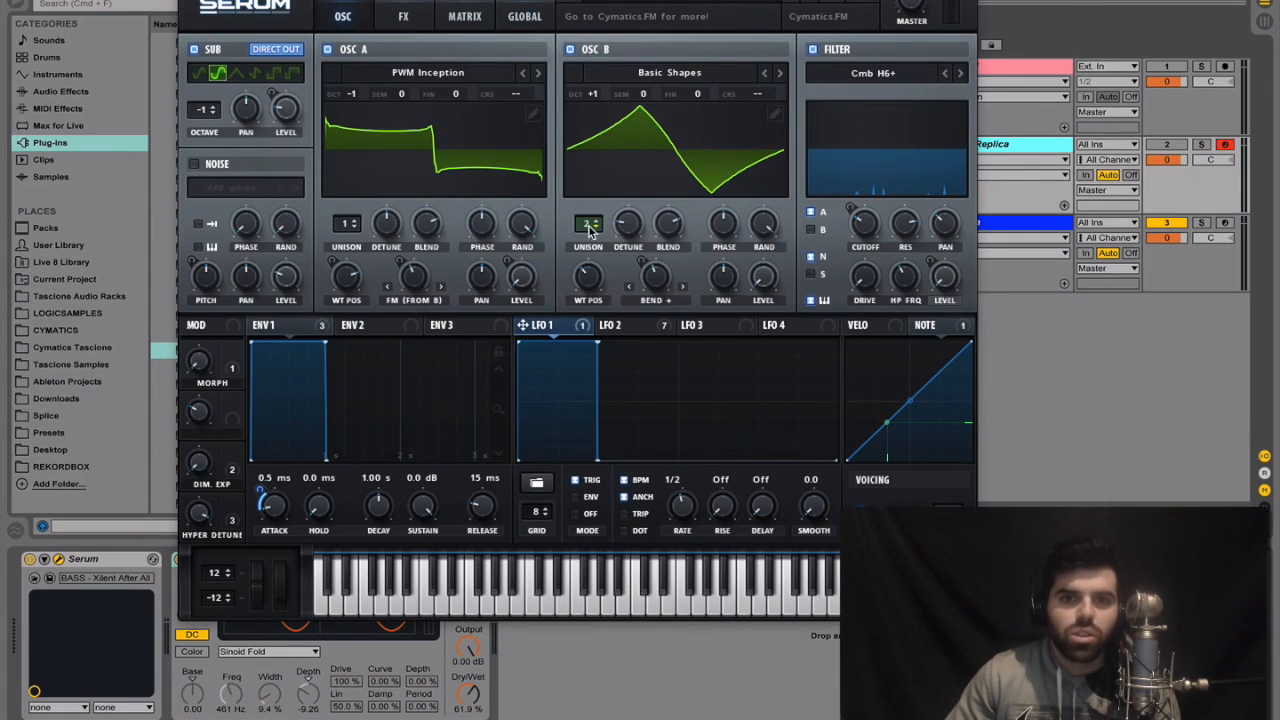
pyautogui.click(527, 16)
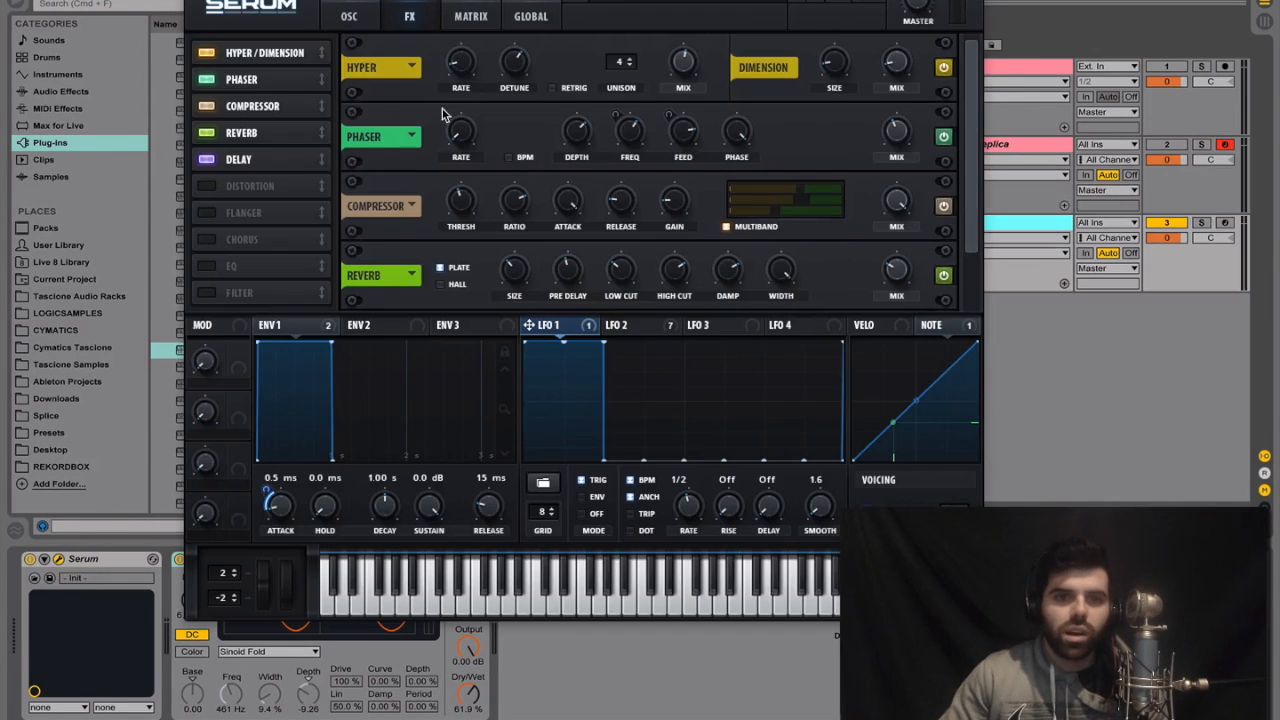
# Raise oscillator B's global unison range on the 3 Serum track to match the replica, and play the loop from bar 3
pyautogui.click(522, 16)
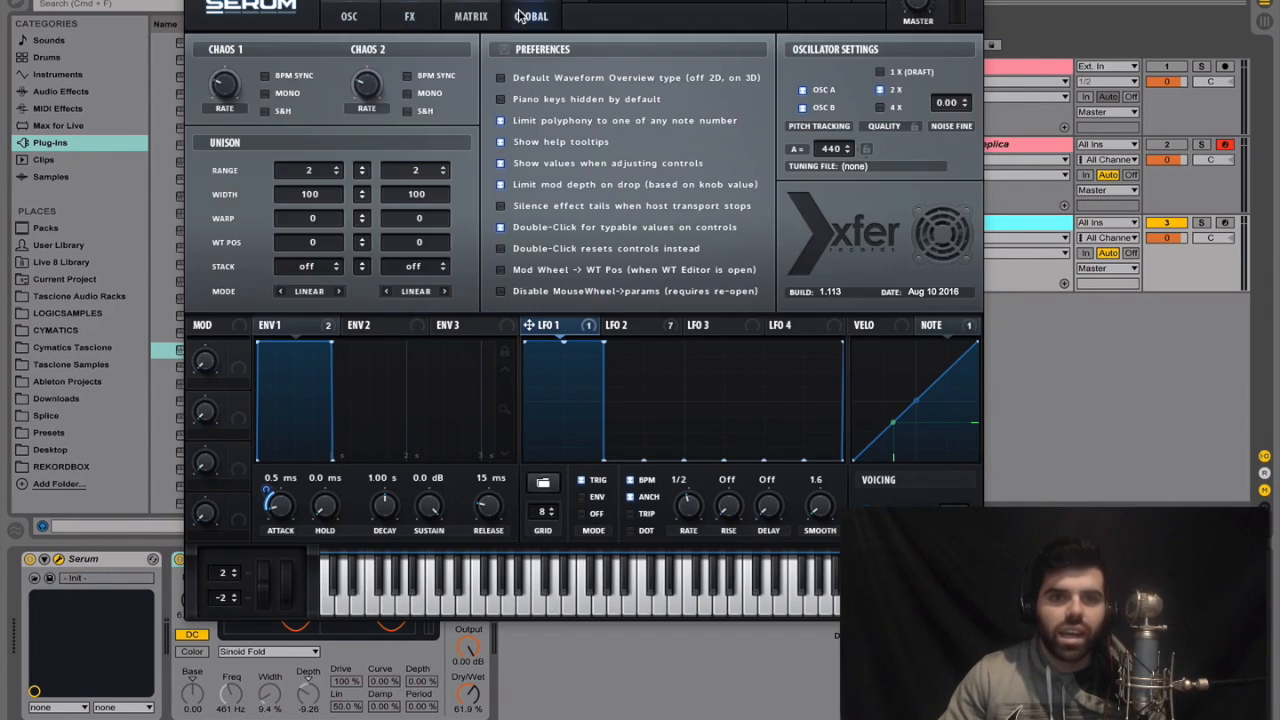
pyautogui.moveTo(430, 165); pyautogui.dragTo(434, 158)
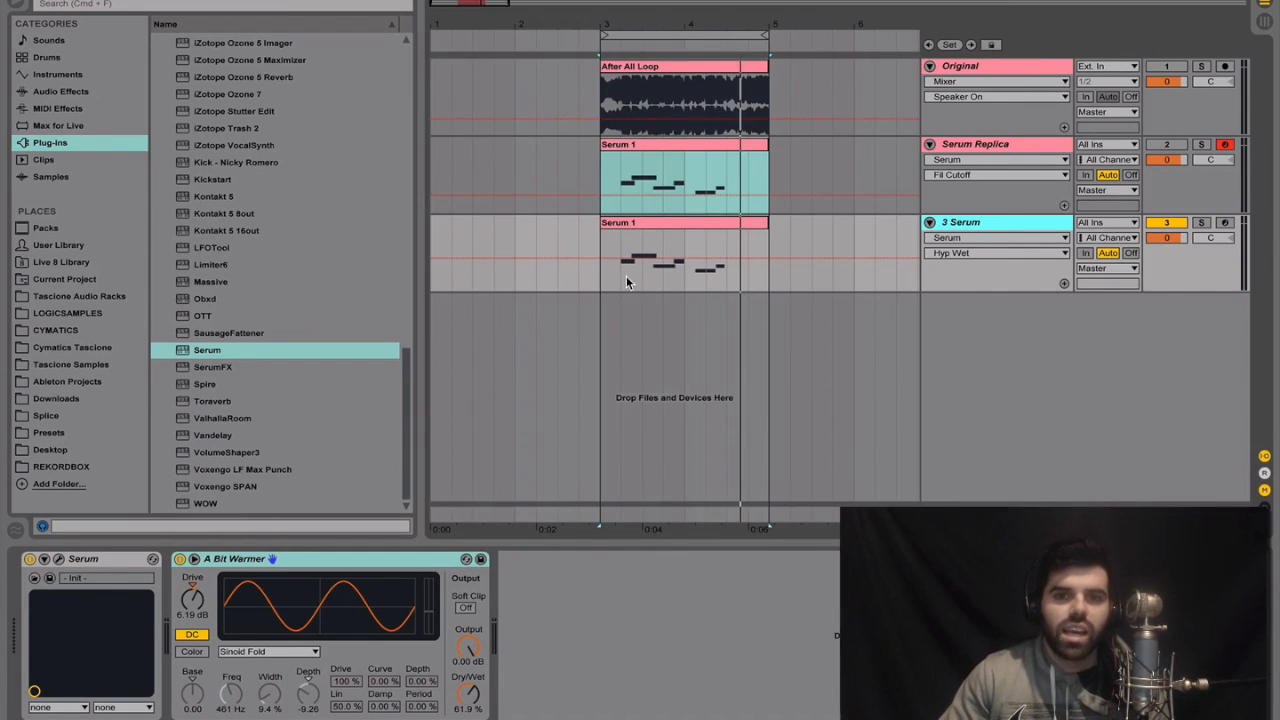
pyautogui.click(600, 274)
pyautogui.press('space')
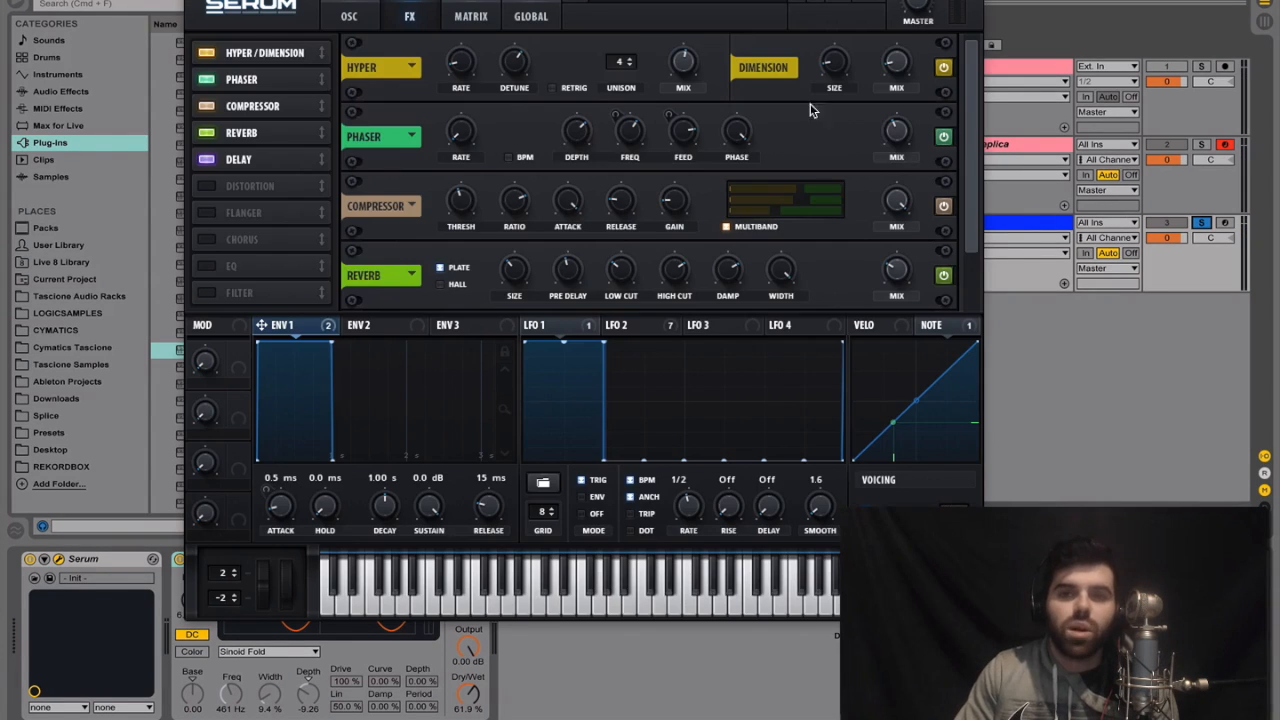
# Review the oscillator, filter and effects settings of the new Serum patch against the replica
pyautogui.click(346, 15)
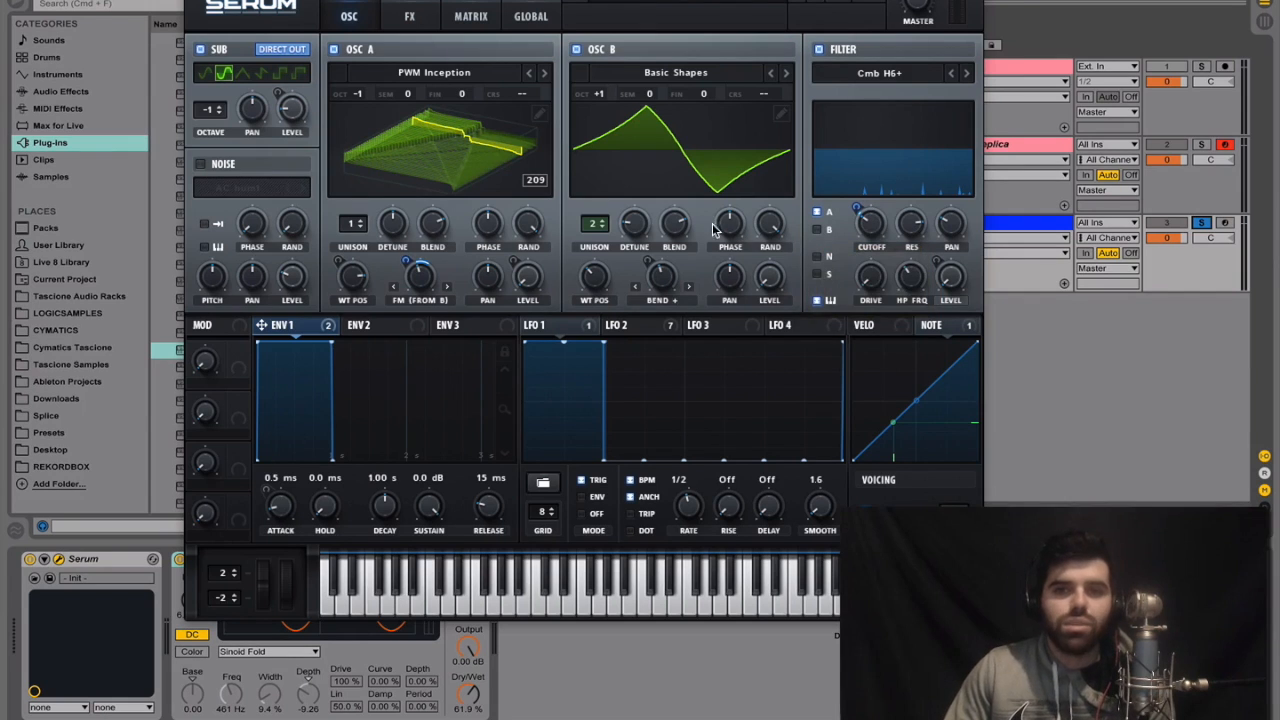
pyautogui.click(1045, 147)
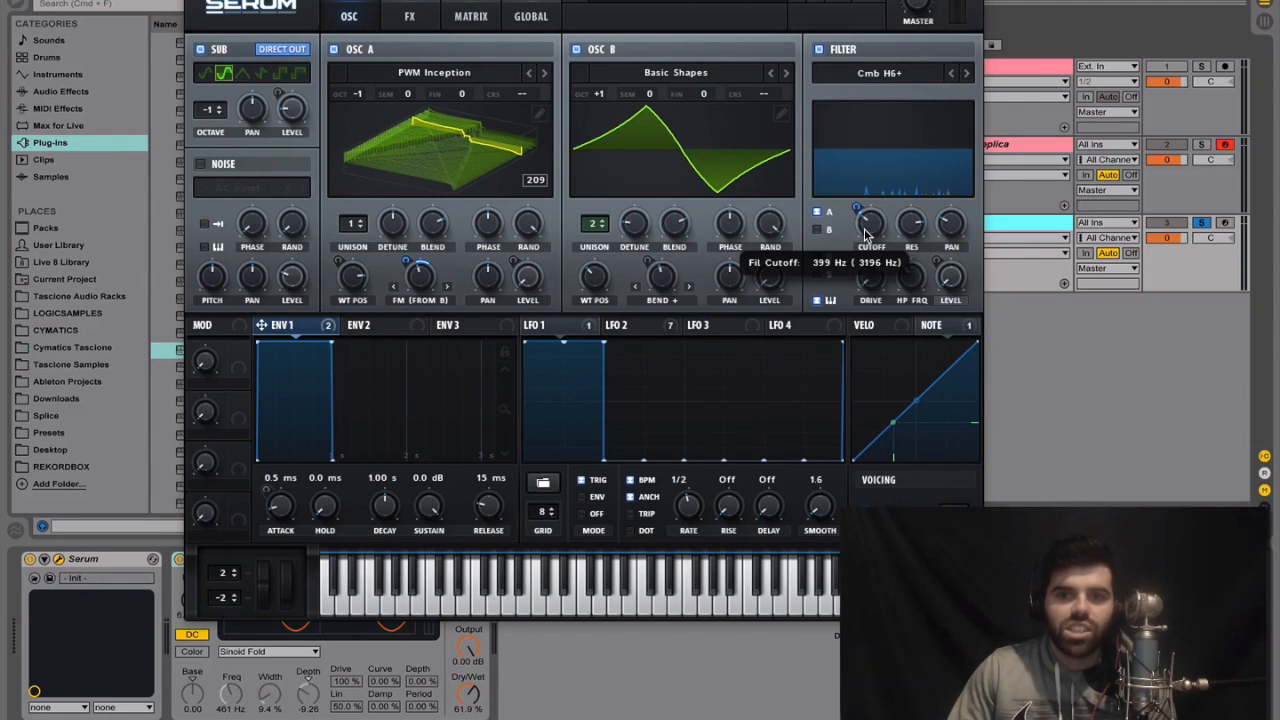
pyautogui.click(409, 18)
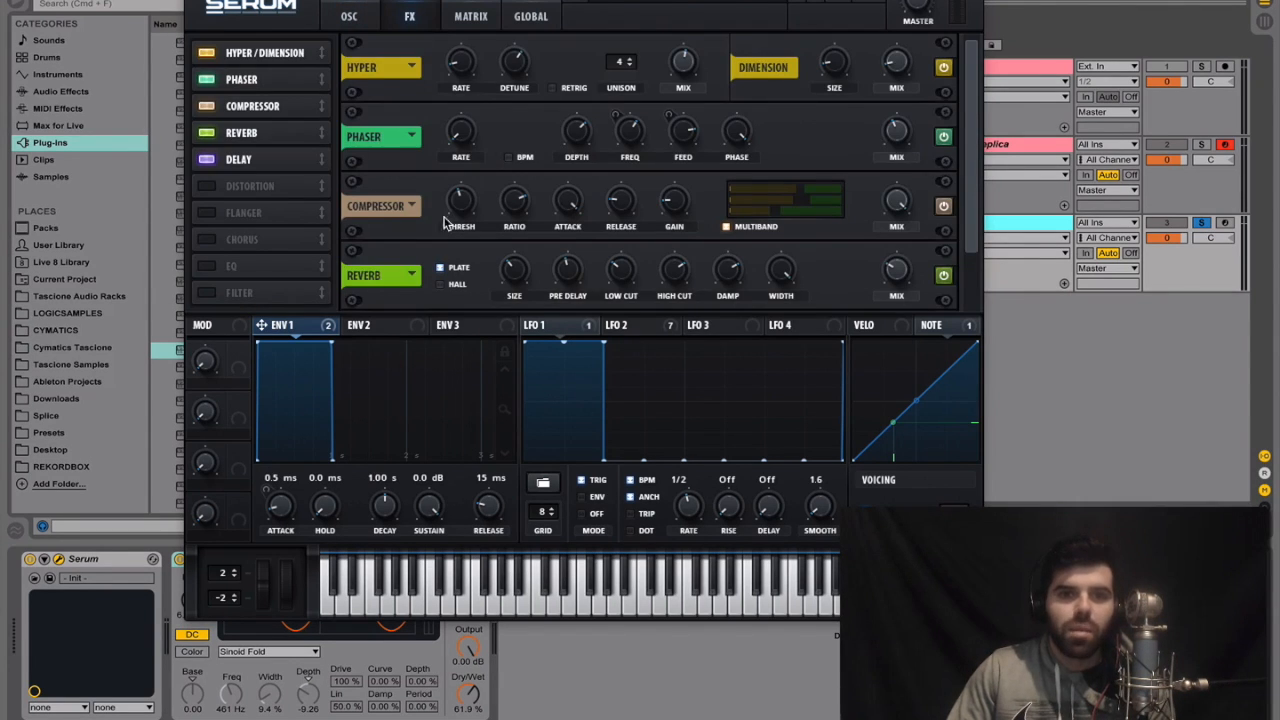
pyautogui.scroll(-3, 978, 168)
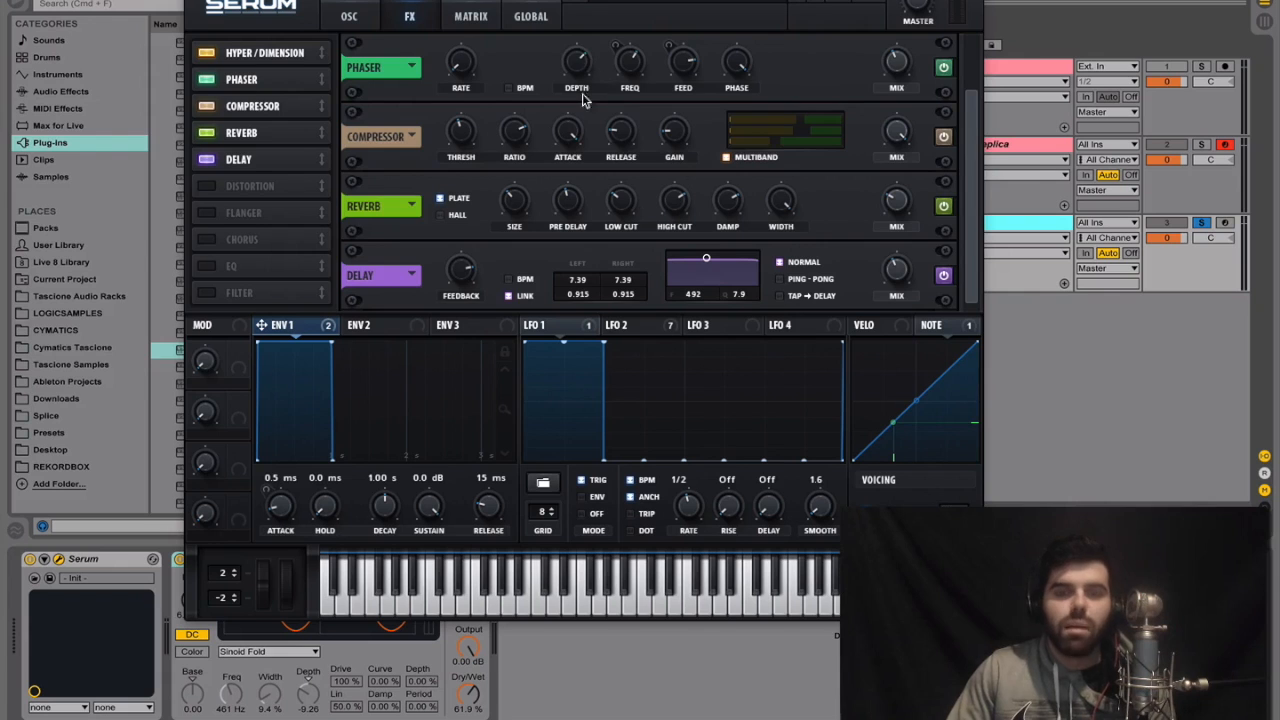
pyautogui.click(350, 16)
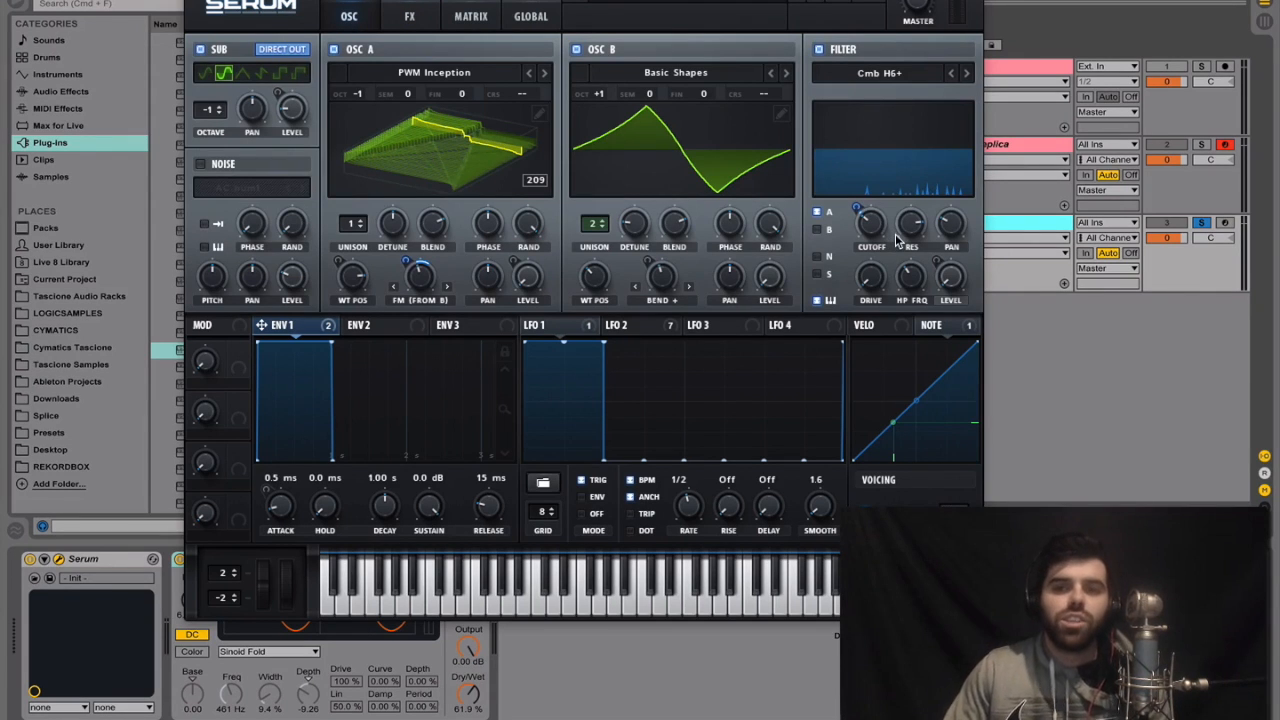